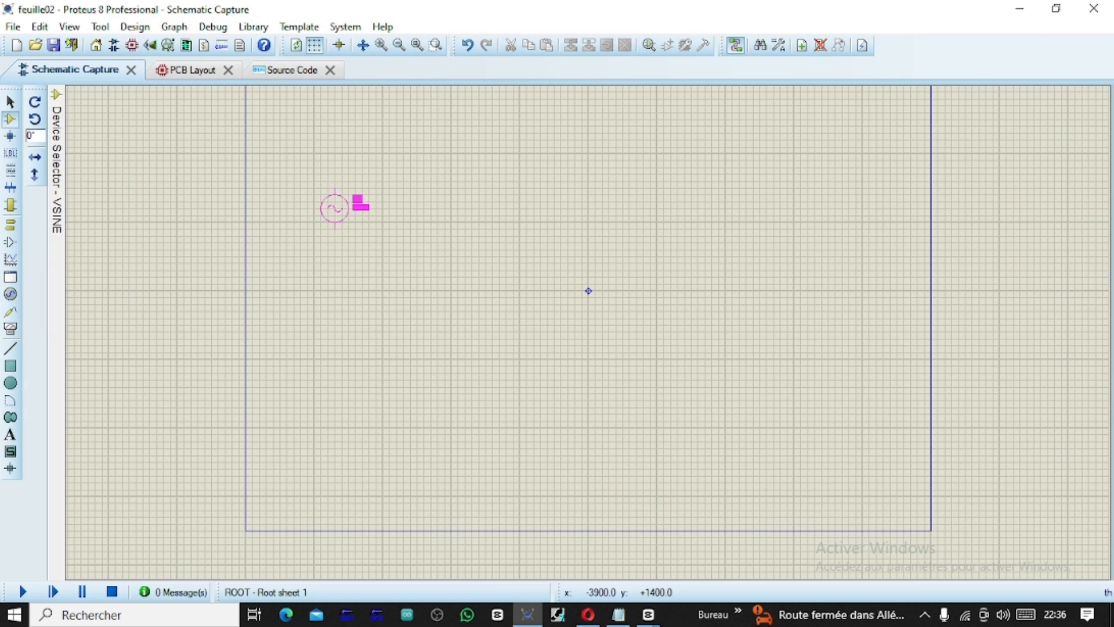
Place the VSINE voltage source in the upper-left part of the schematic sheet
click(321, 187)
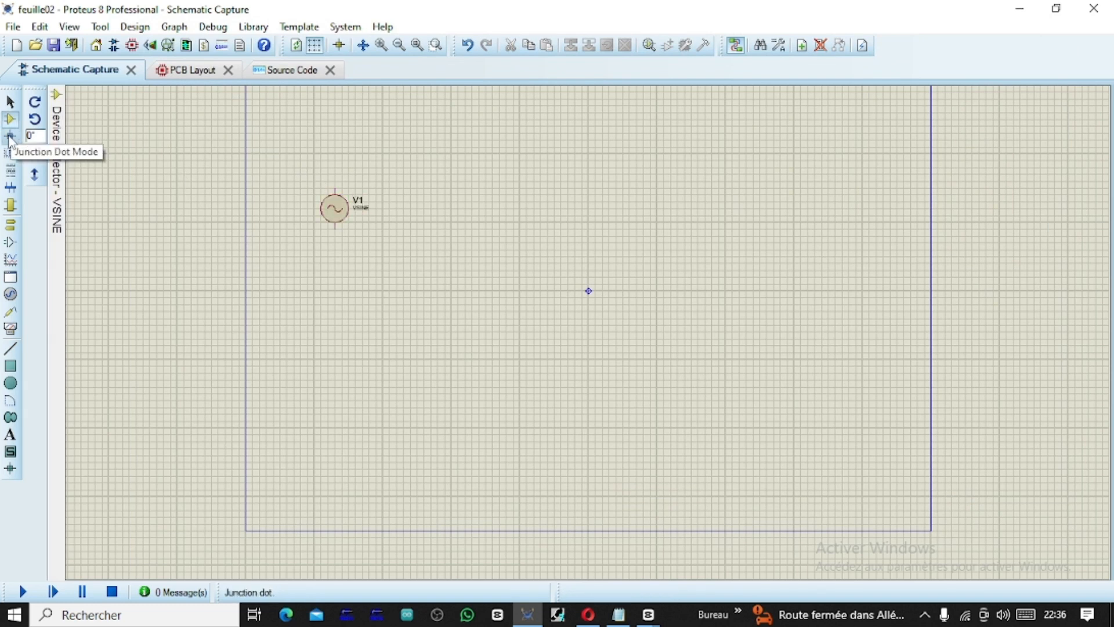
click(10, 138)
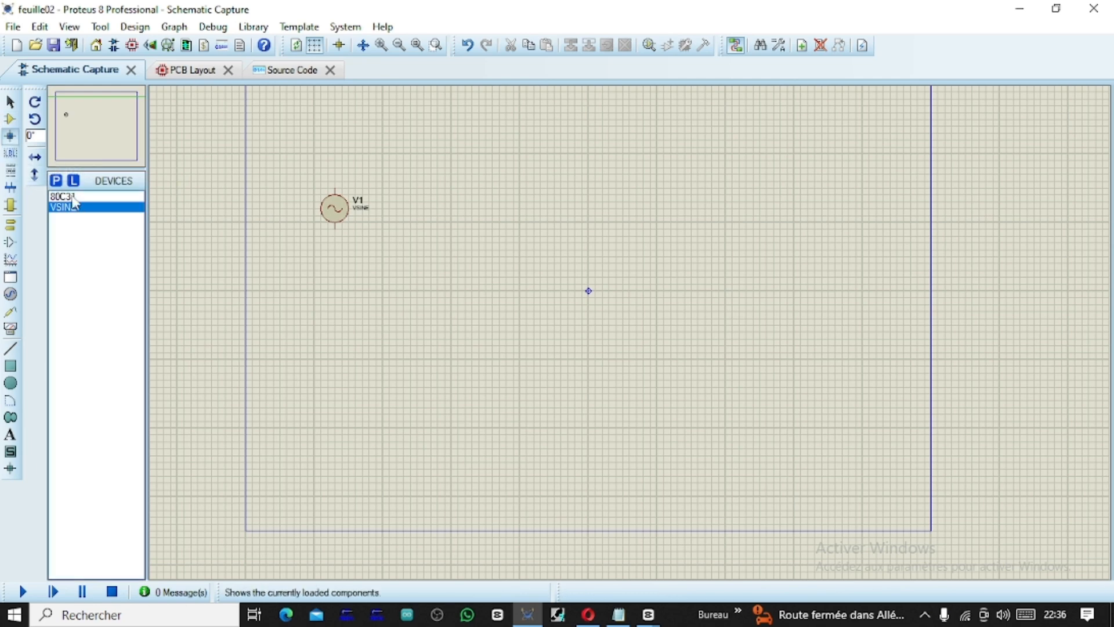
Search the device library for "bridg" and pick the 2W005G single-phase bridge rectifier
click(56, 180)
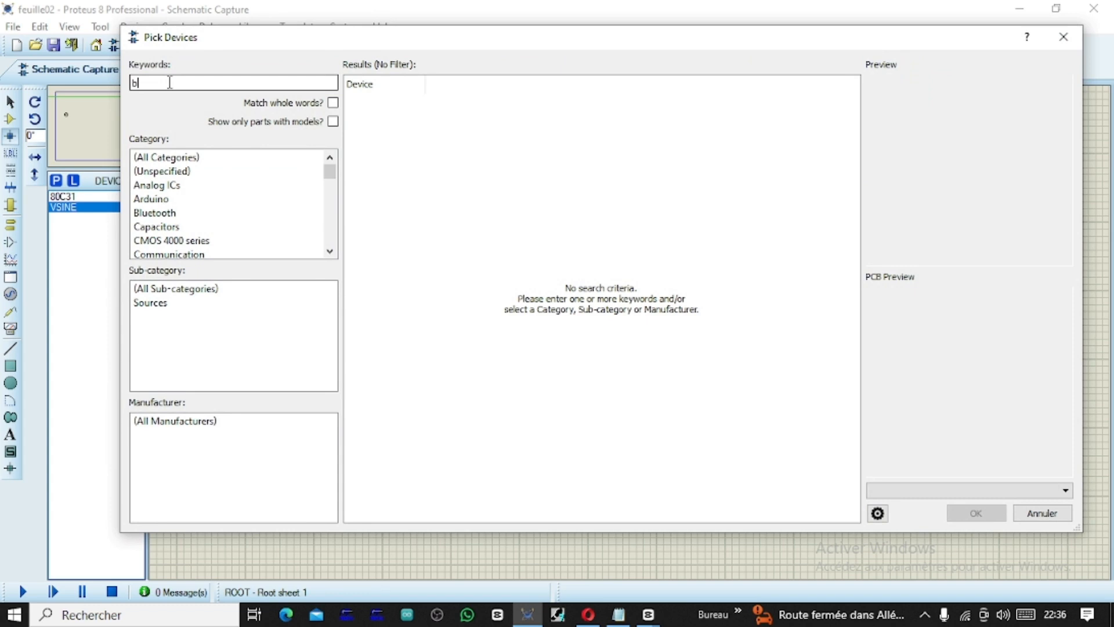
text(bri)
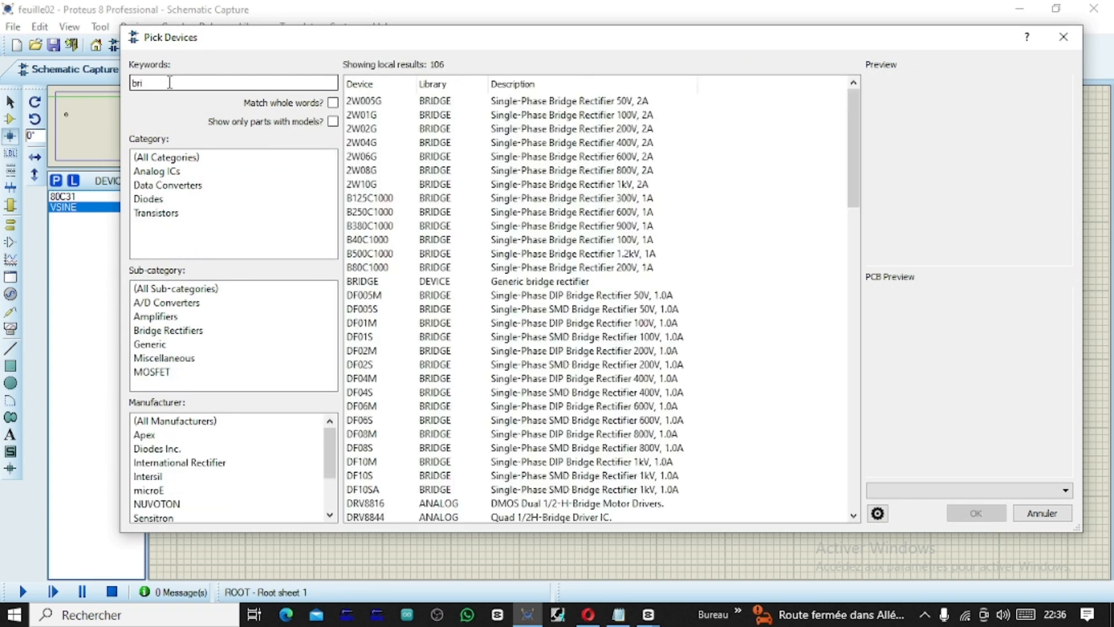
text(dge)
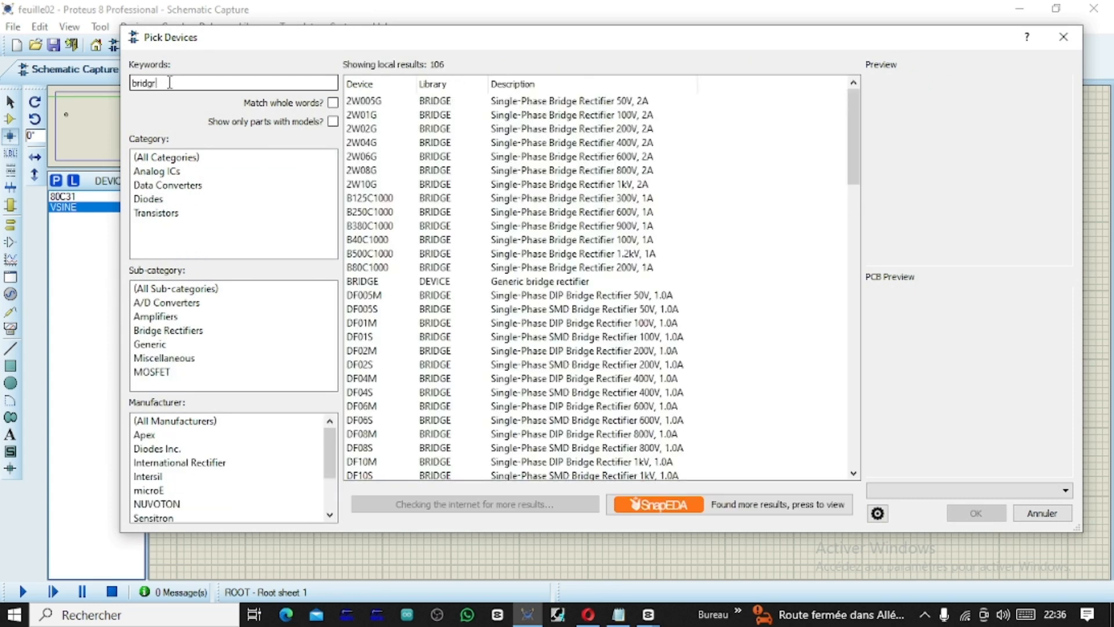
key(BackSpace)
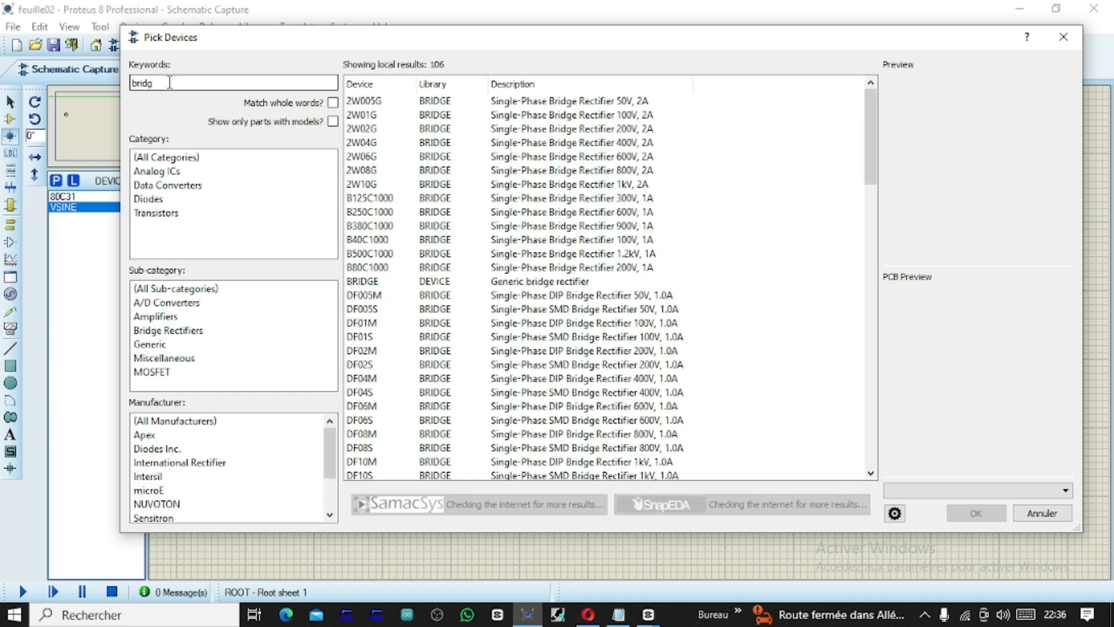
click(400, 116)
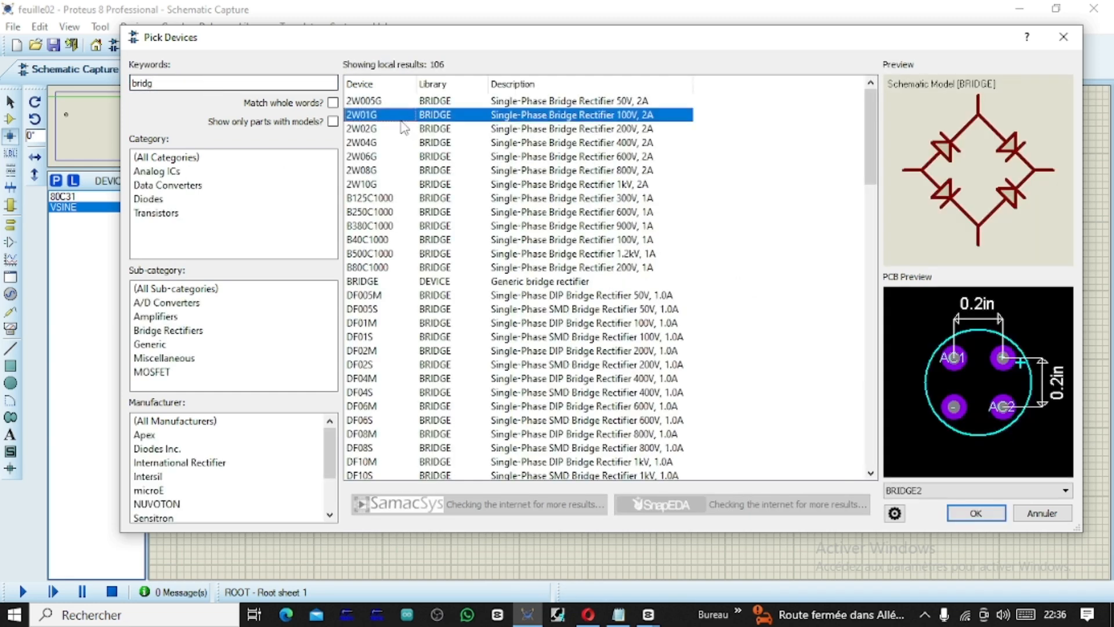
click(377, 101)
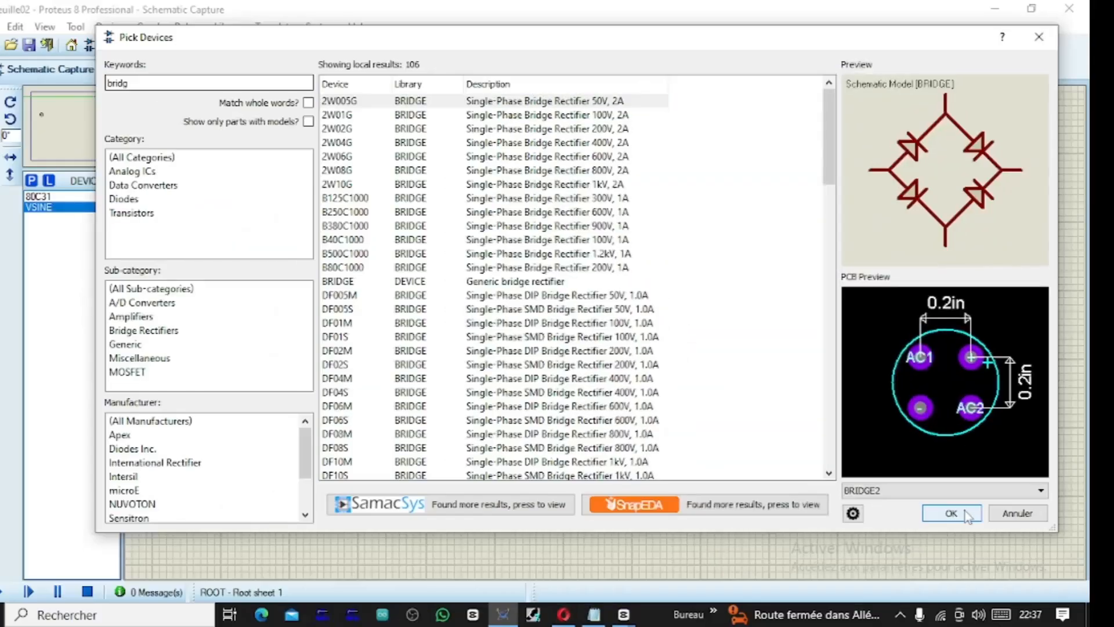
click(976, 513)
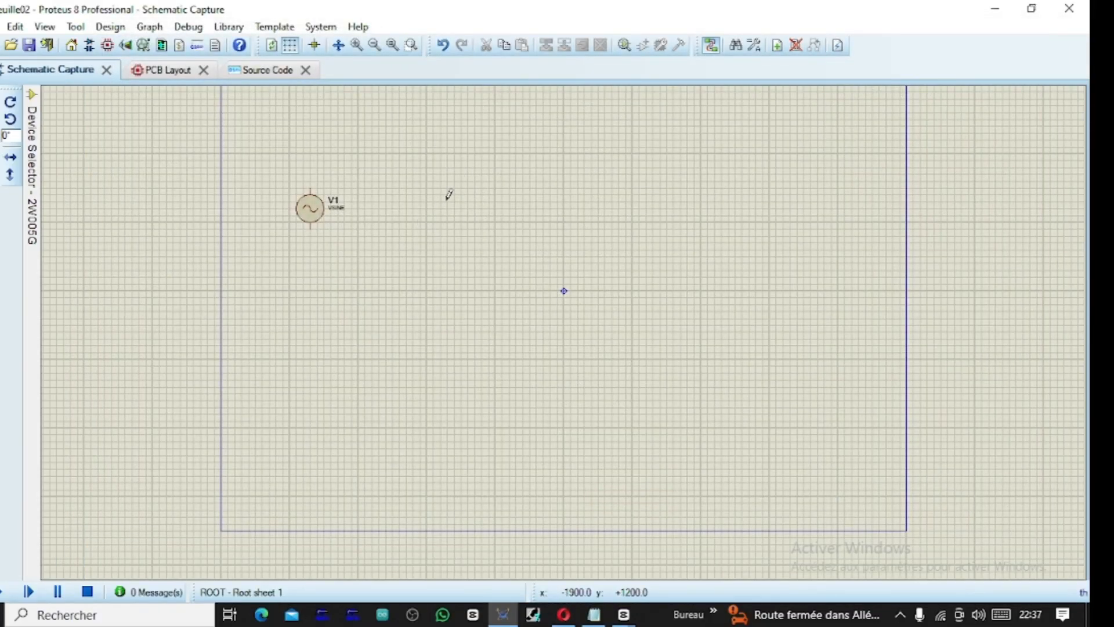
Place the 2W005G bridge rectifier to the right of source V1 and move V1 slightly down
click(413, 187)
click(427, 204)
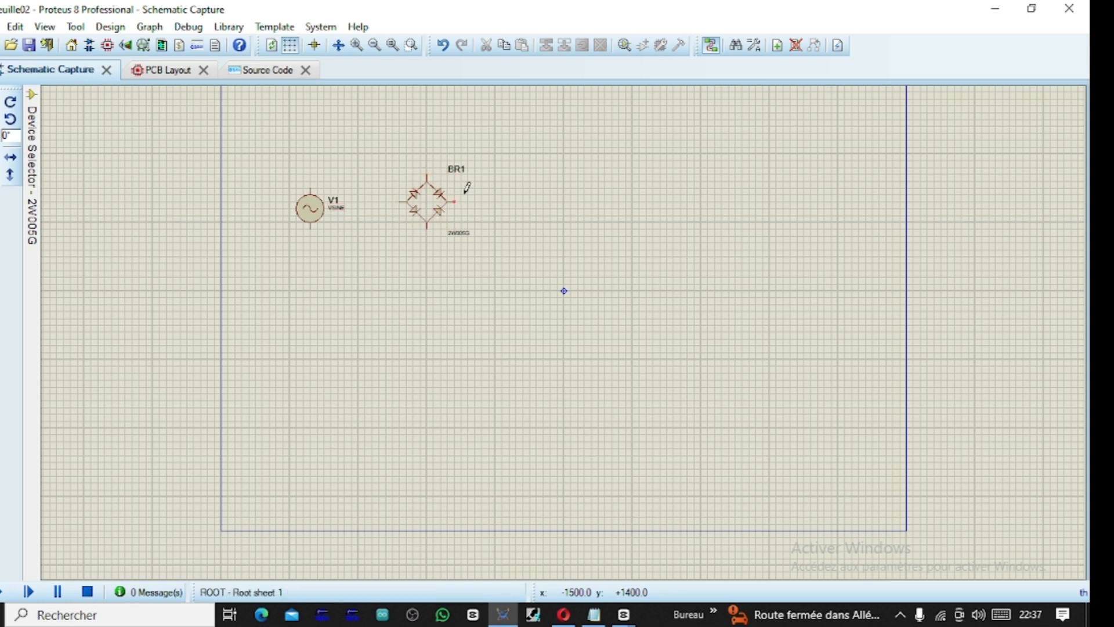
click(408, 196)
click(313, 211)
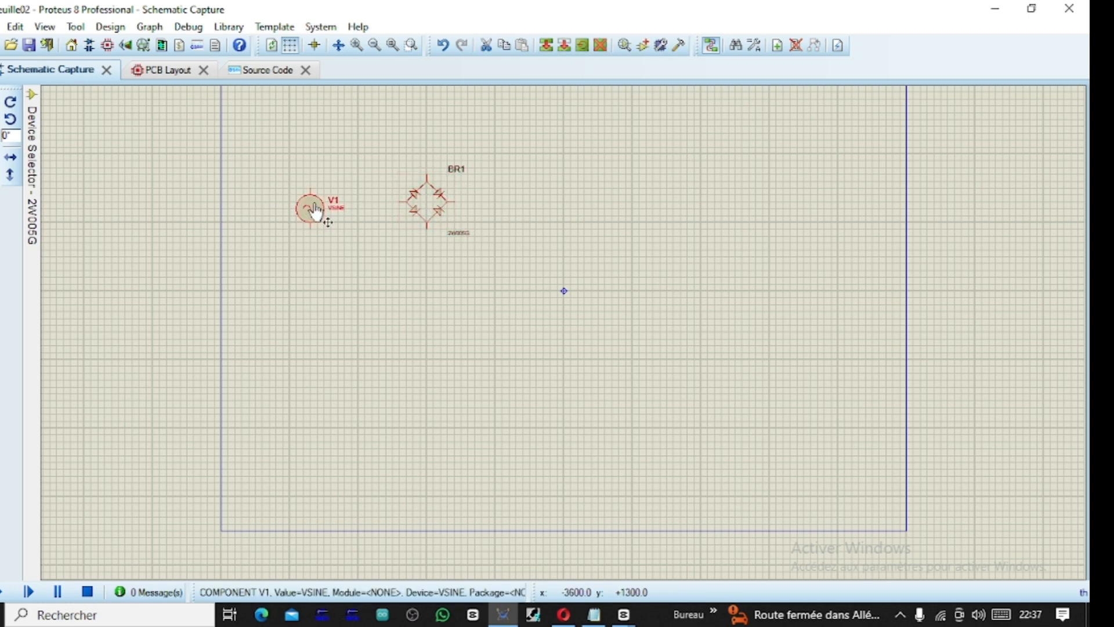
drag(313, 212, 313, 254)
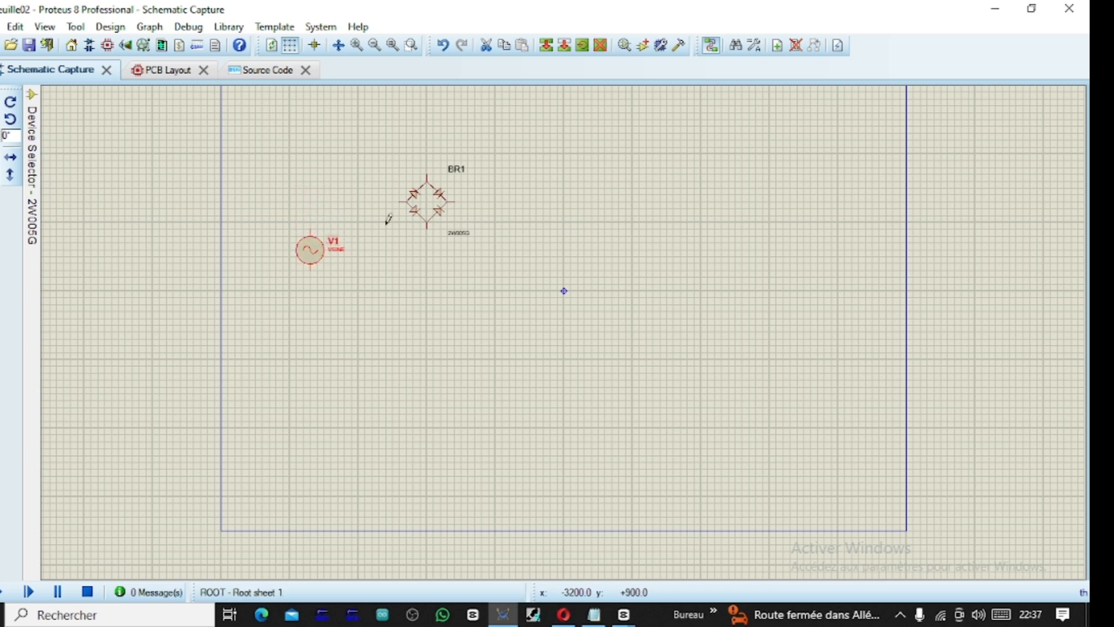
Wire the bridge rectifier's top and bottom pins to the upper and lower terminals of source V1
click(427, 173)
click(312, 222)
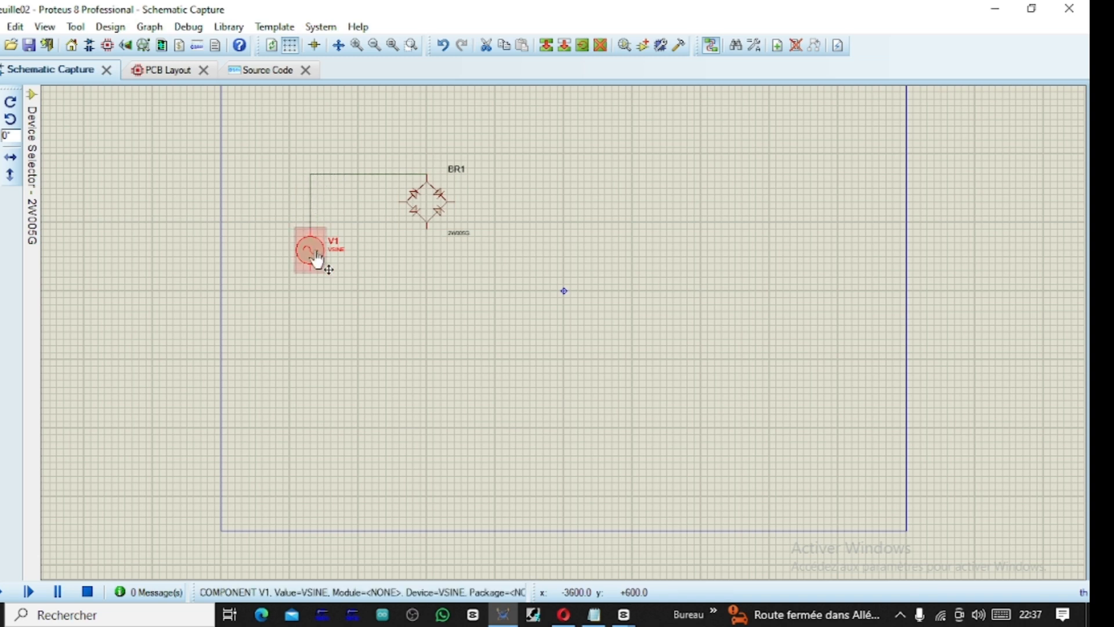
click(428, 224)
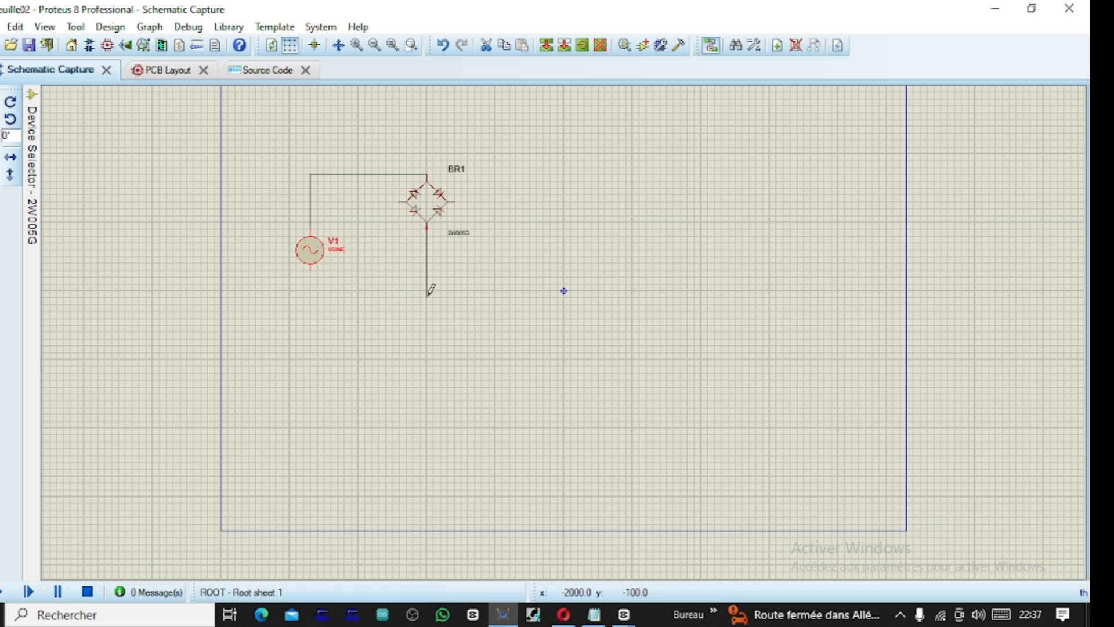
click(310, 268)
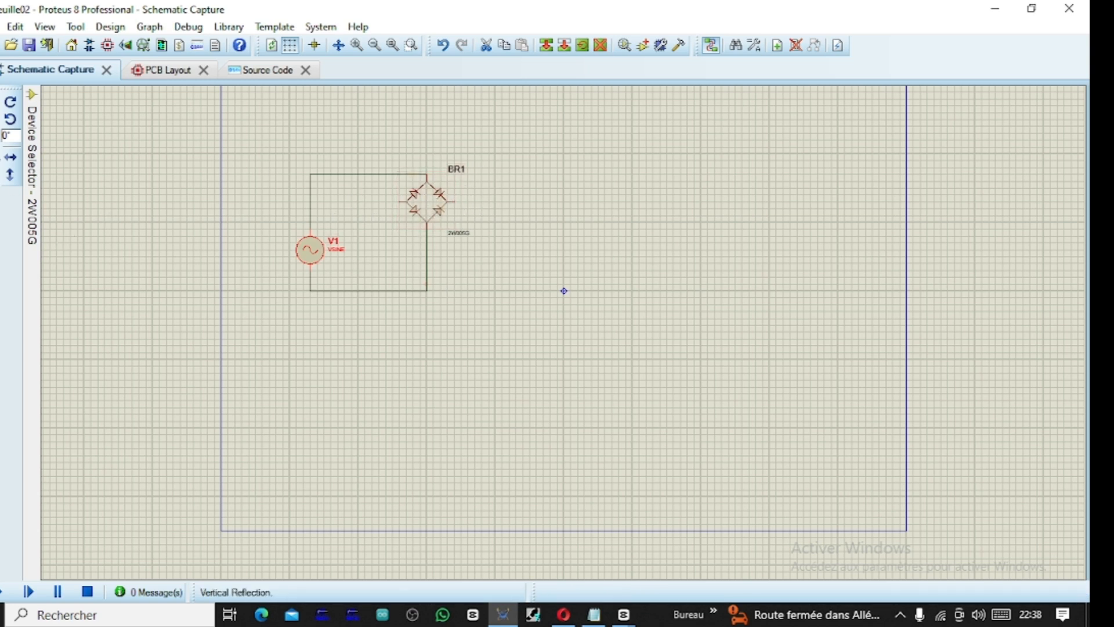
Search the device library for "2200u" and pick the HITEMP2200U10V2470M capacitor
mouse_move(31, 174)
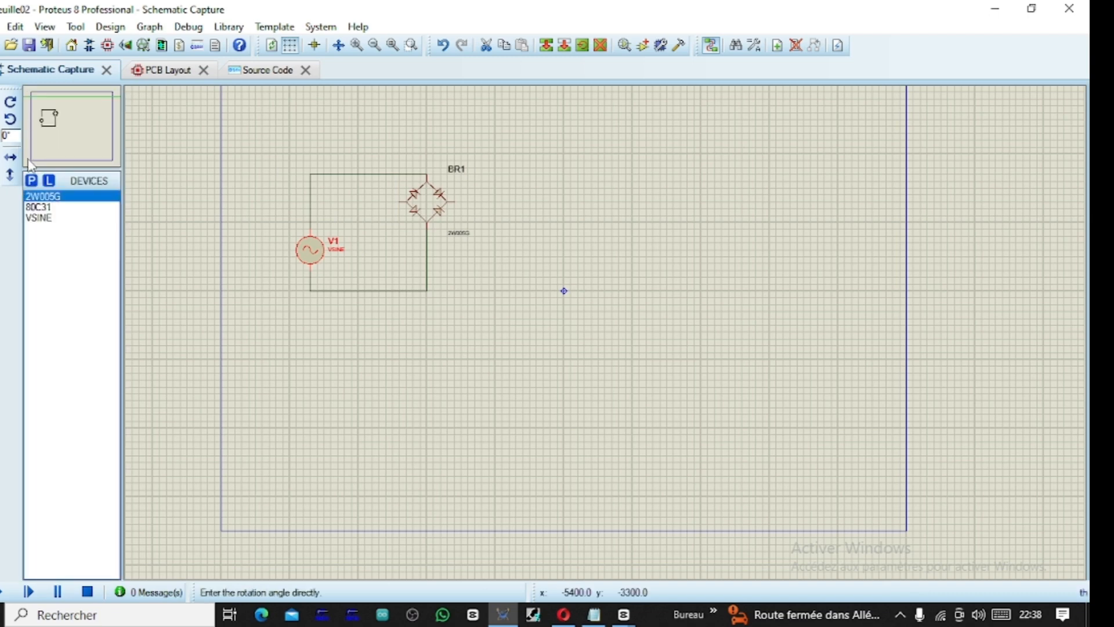
click(31, 181)
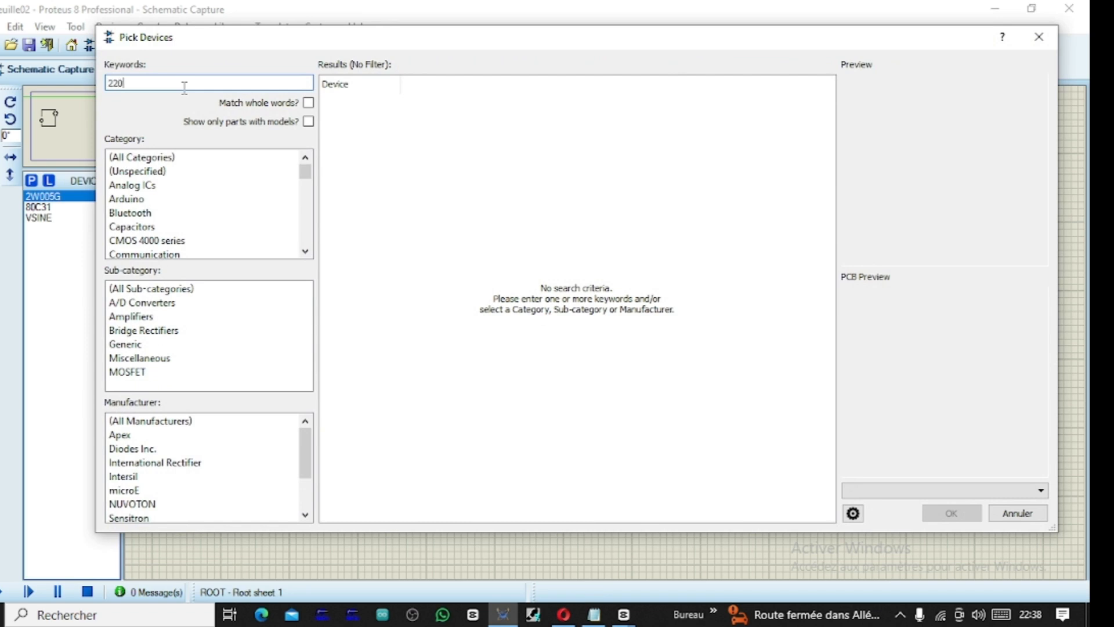
text(2200u)
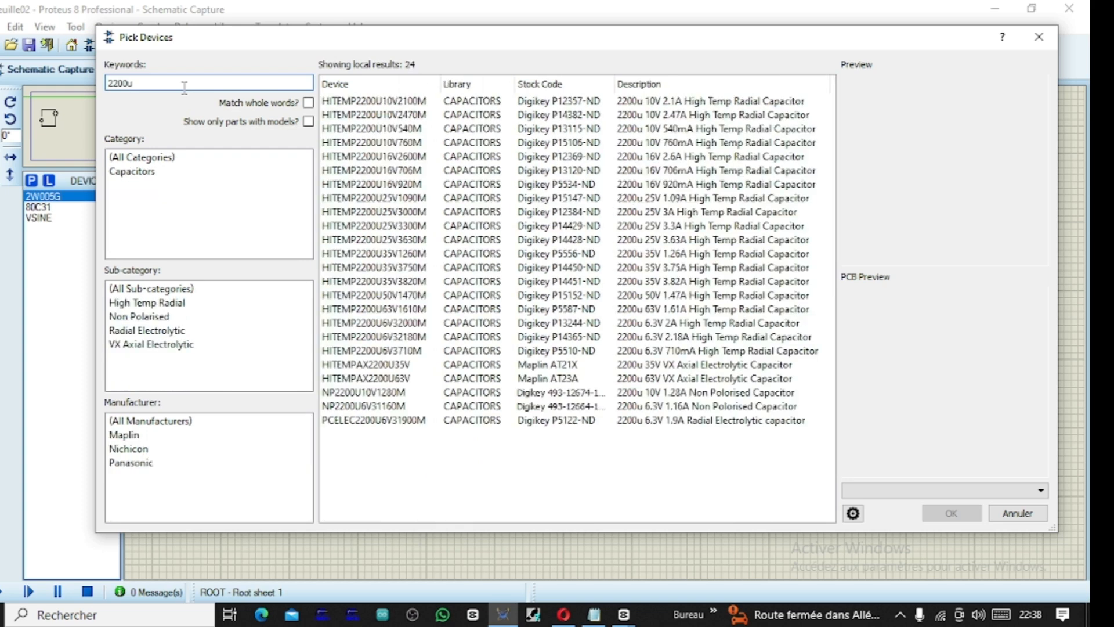
click(393, 112)
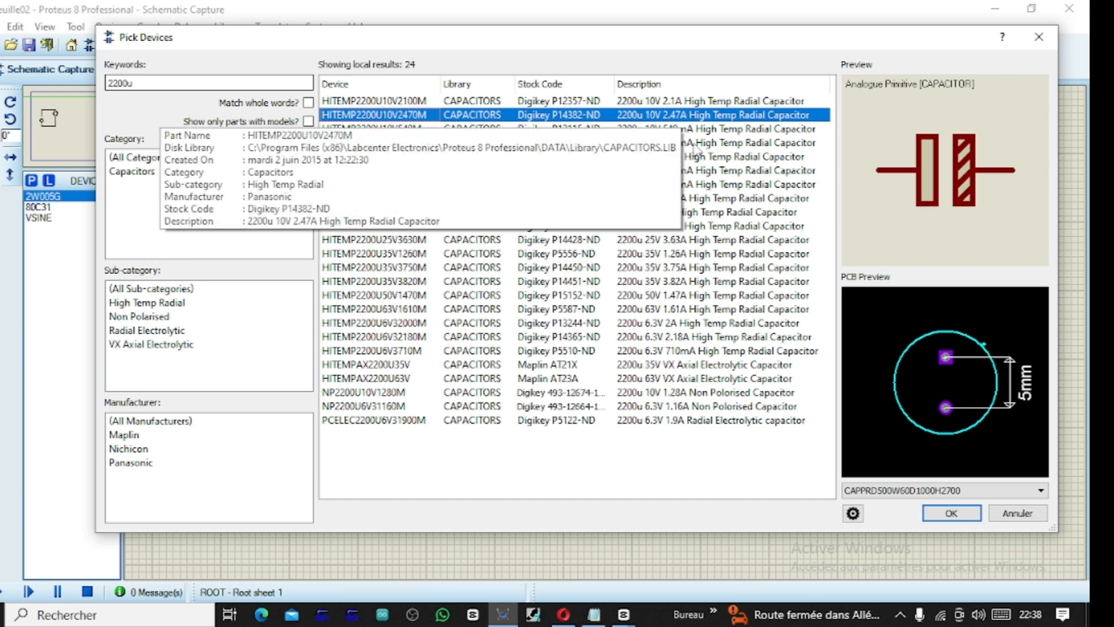
click(951, 513)
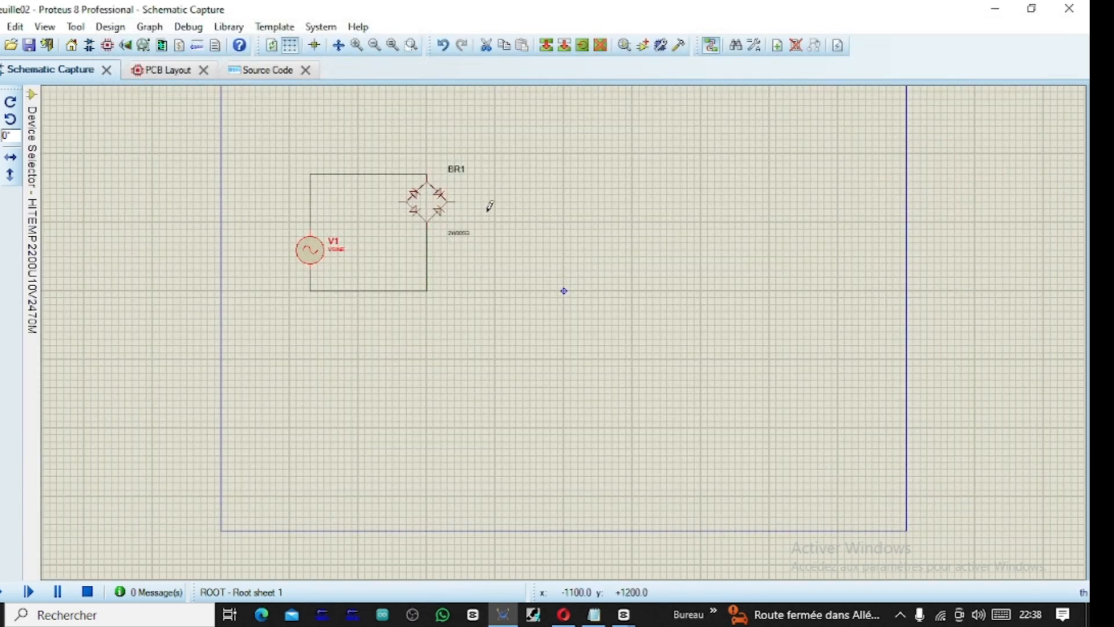
Place the 2200u capacitor to the right of the bridge rectifier and rotate it clockwise to stand upright
click(518, 232)
click(518, 234)
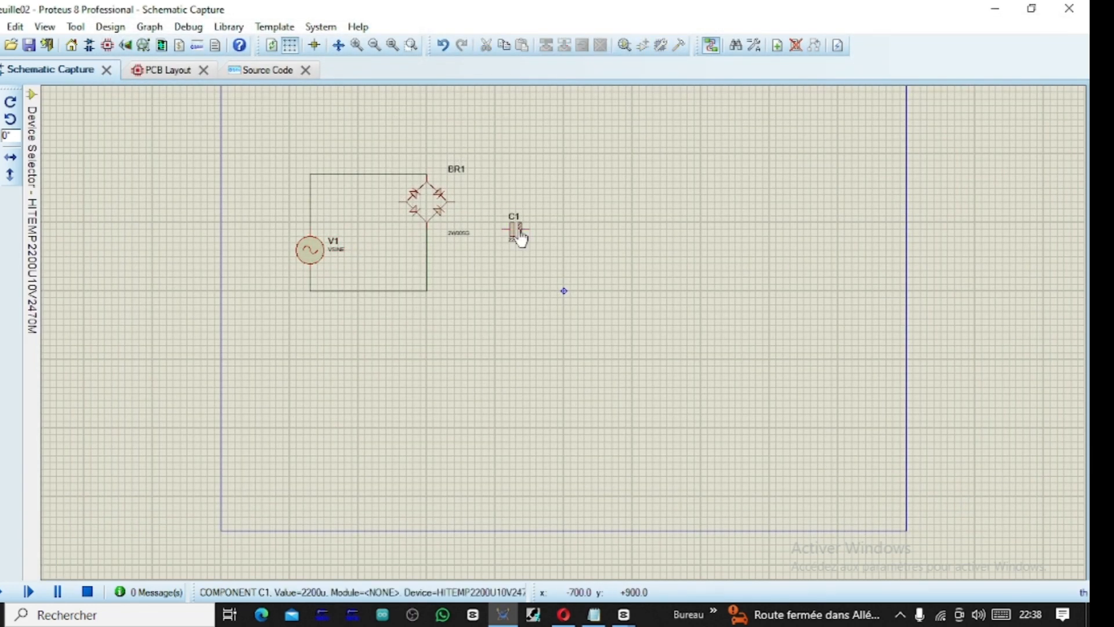
right_click(518, 234)
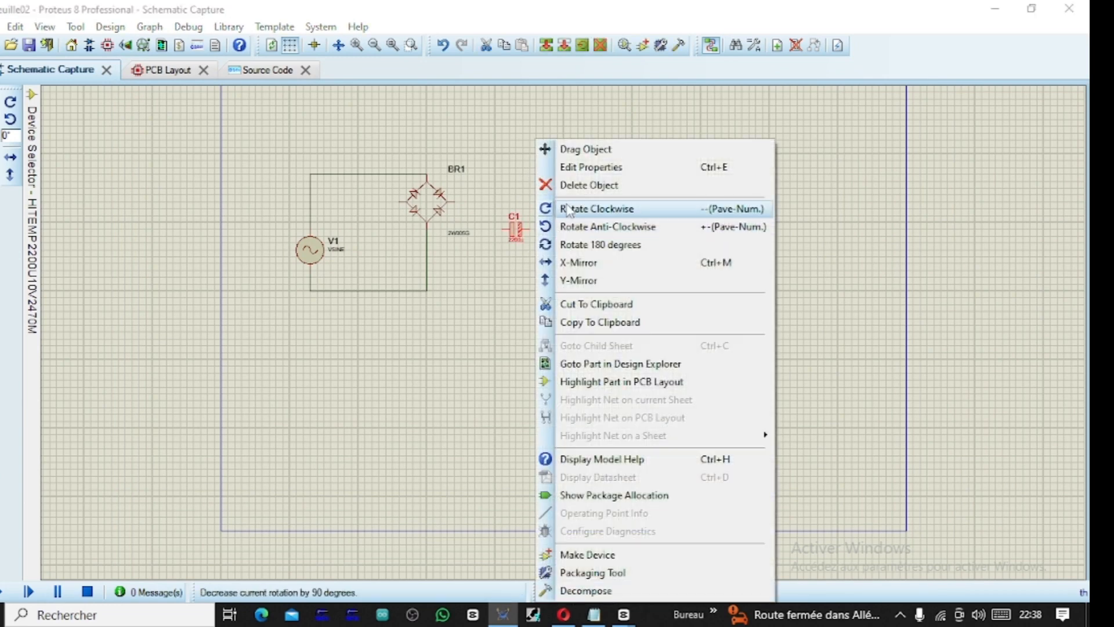
click(596, 209)
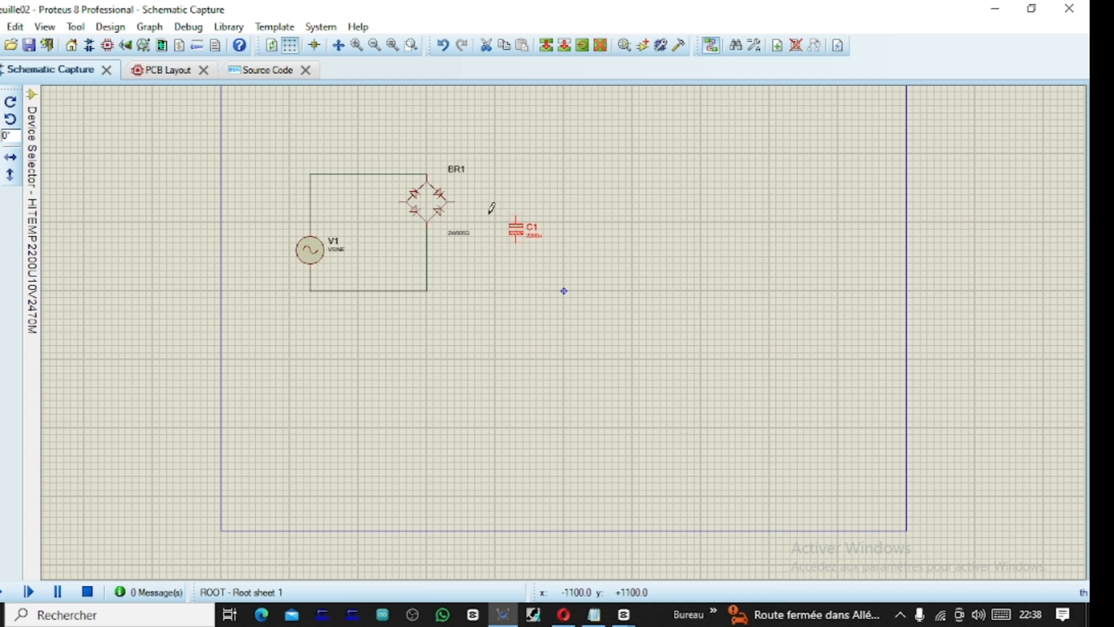
Delete both wires connecting source V1 to bridge rectifier BR1
click(457, 198)
right_click(539, 185)
right_click(390, 173)
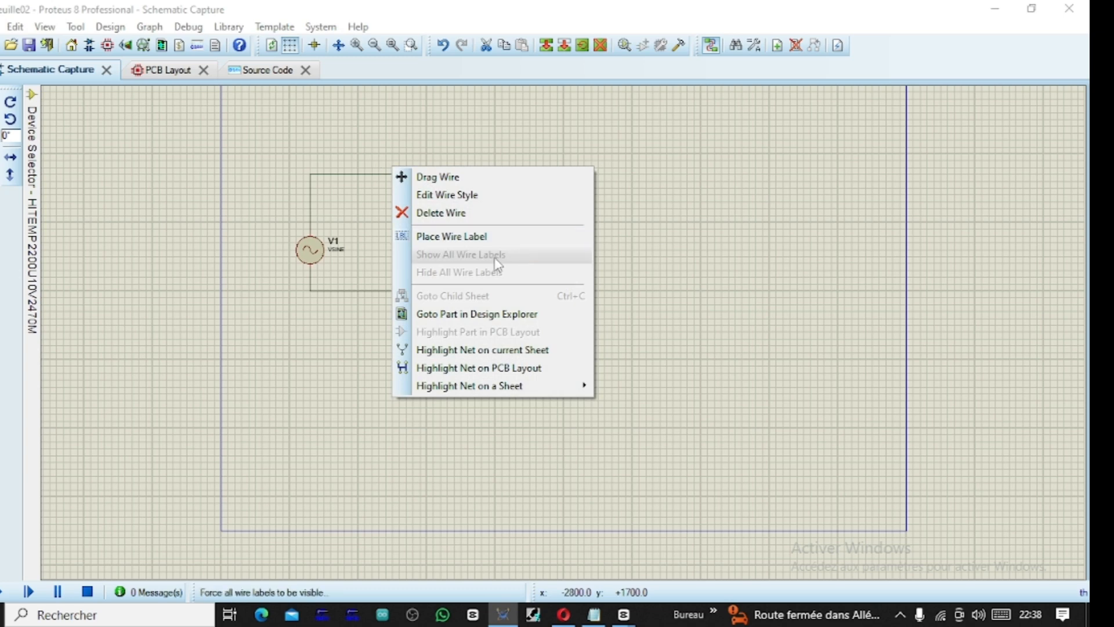
click(475, 215)
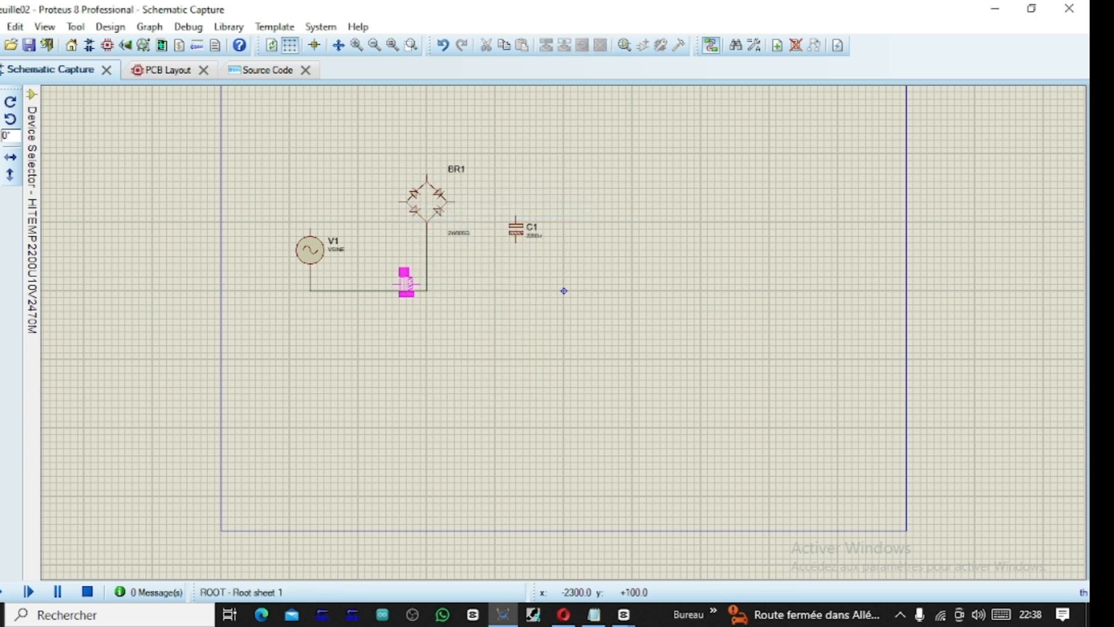
right_click(381, 286)
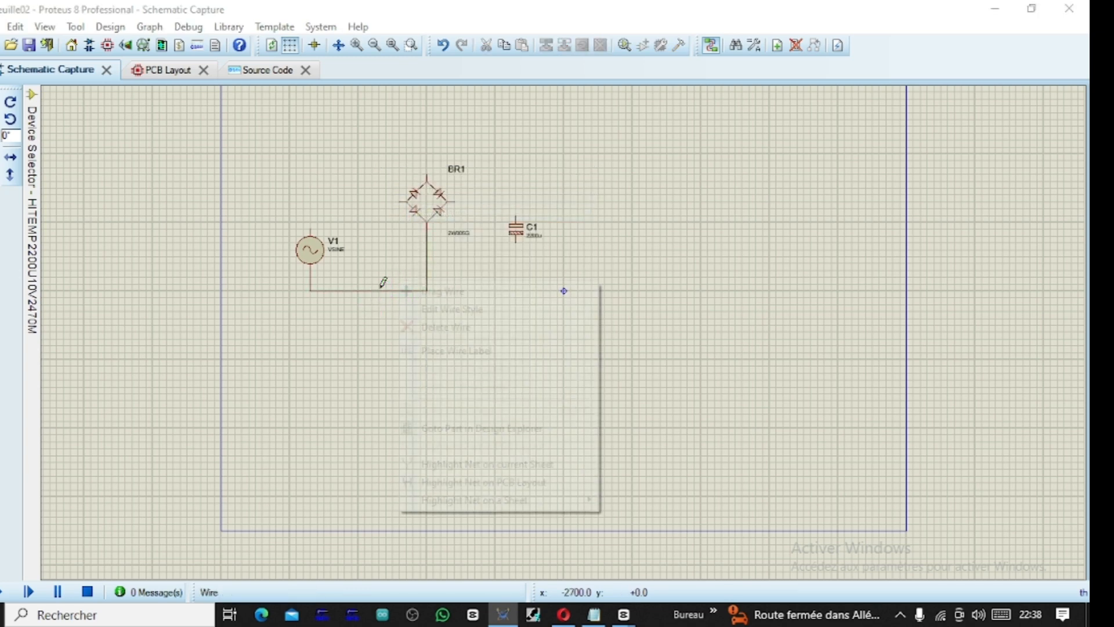
click(434, 328)
Move bridge rectifier BR1 with its labels up and to the right, past capacitor C1
drag(407, 168, 492, 200)
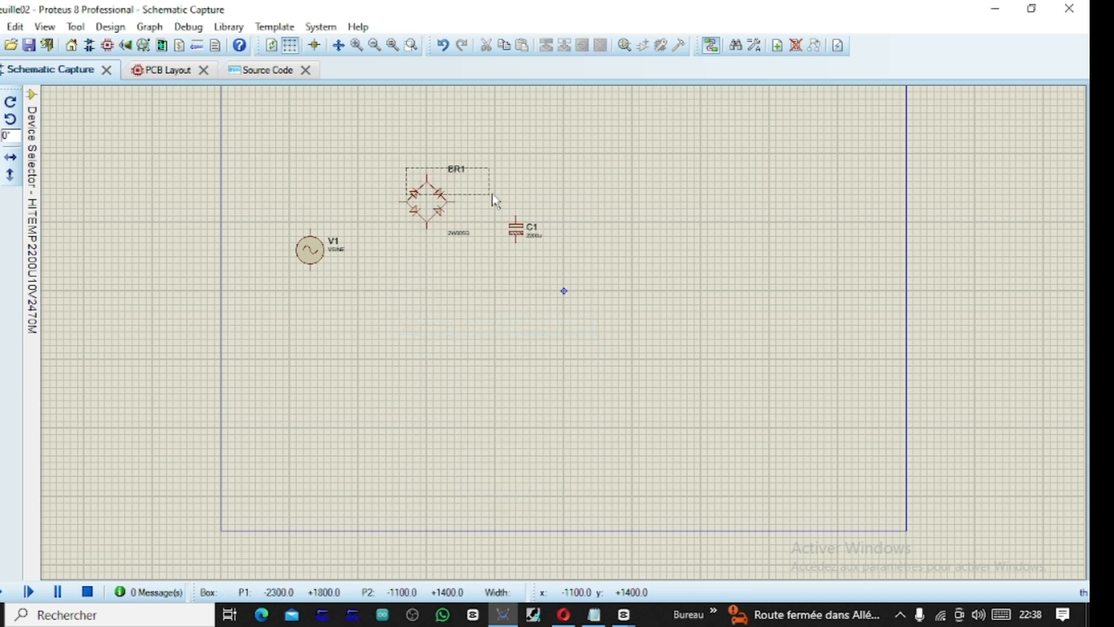
drag(386, 160, 562, 148)
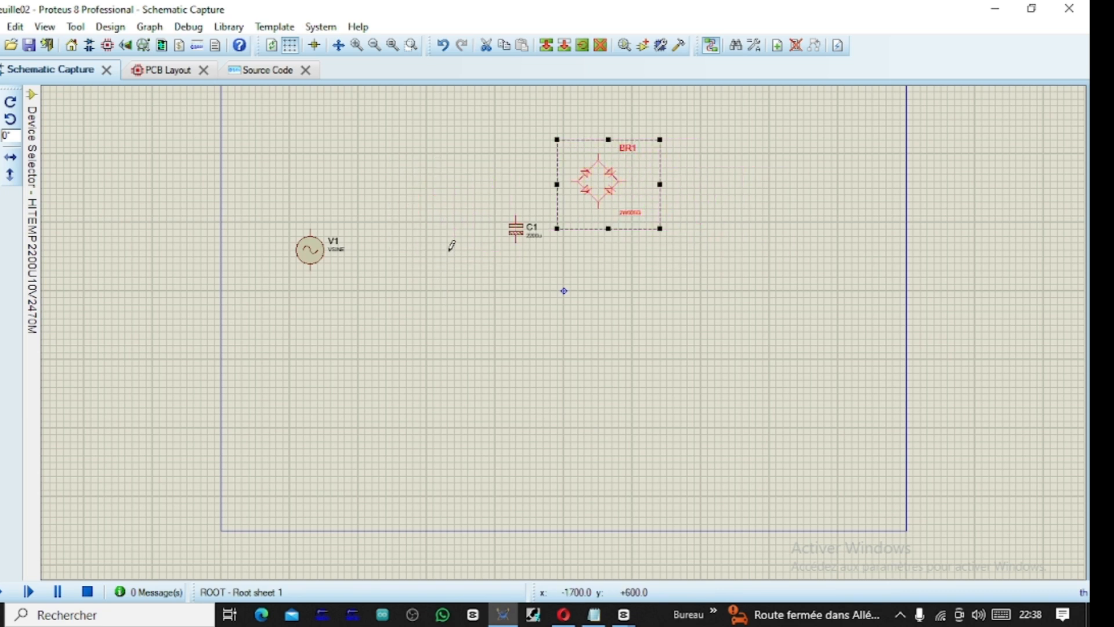
Search the device library for "tran" and restrict the results to the Inductors category
mouse_move(20, 149)
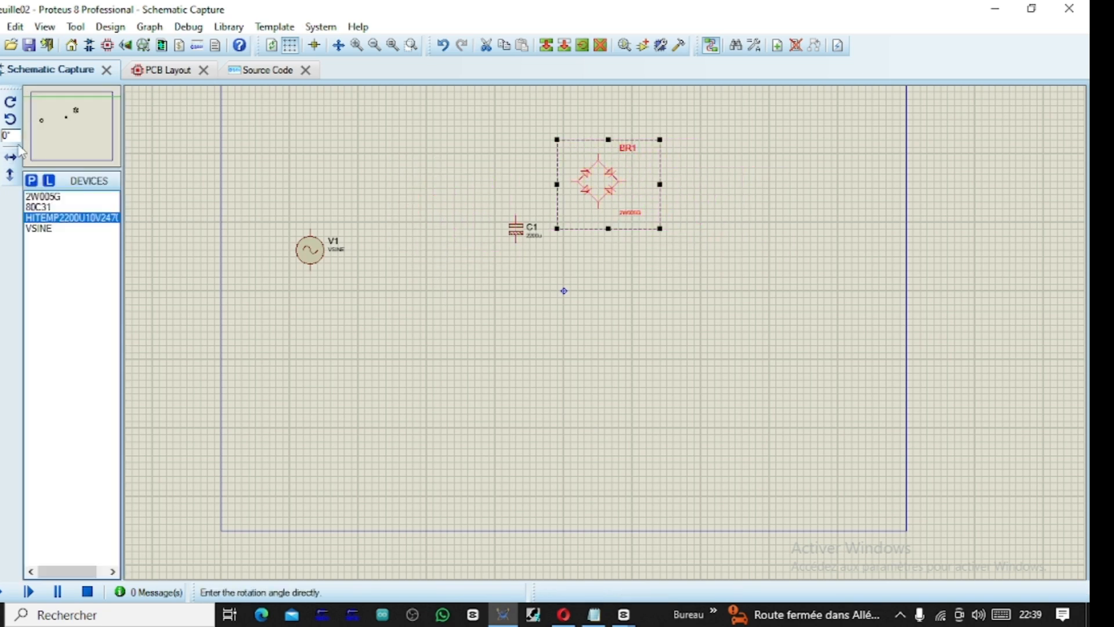
click(32, 181)
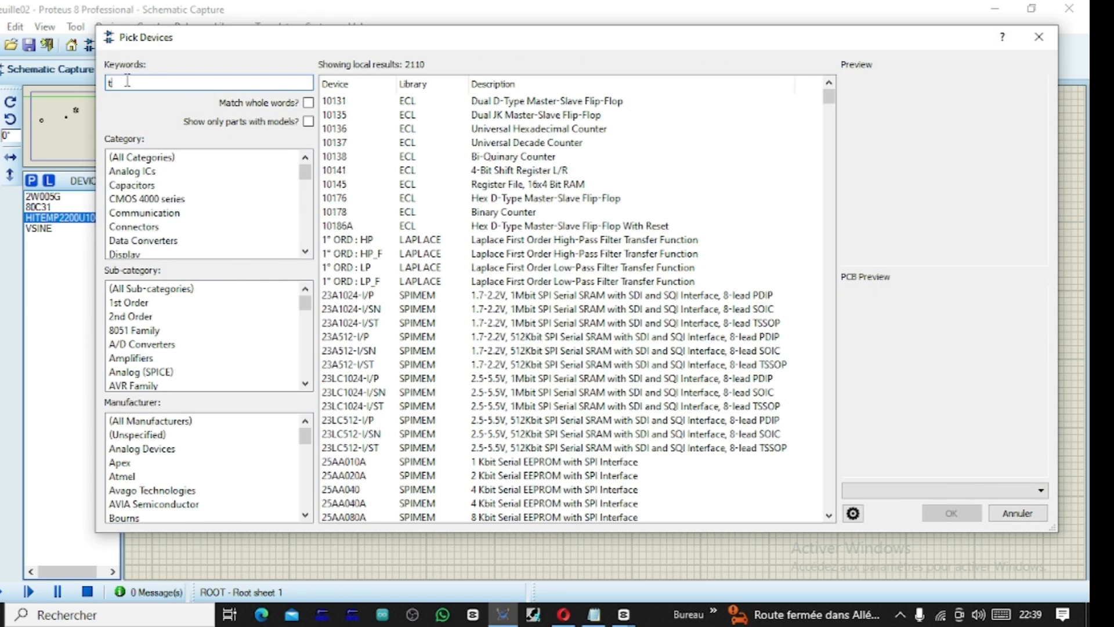
key(BackSpace)
text(ta)
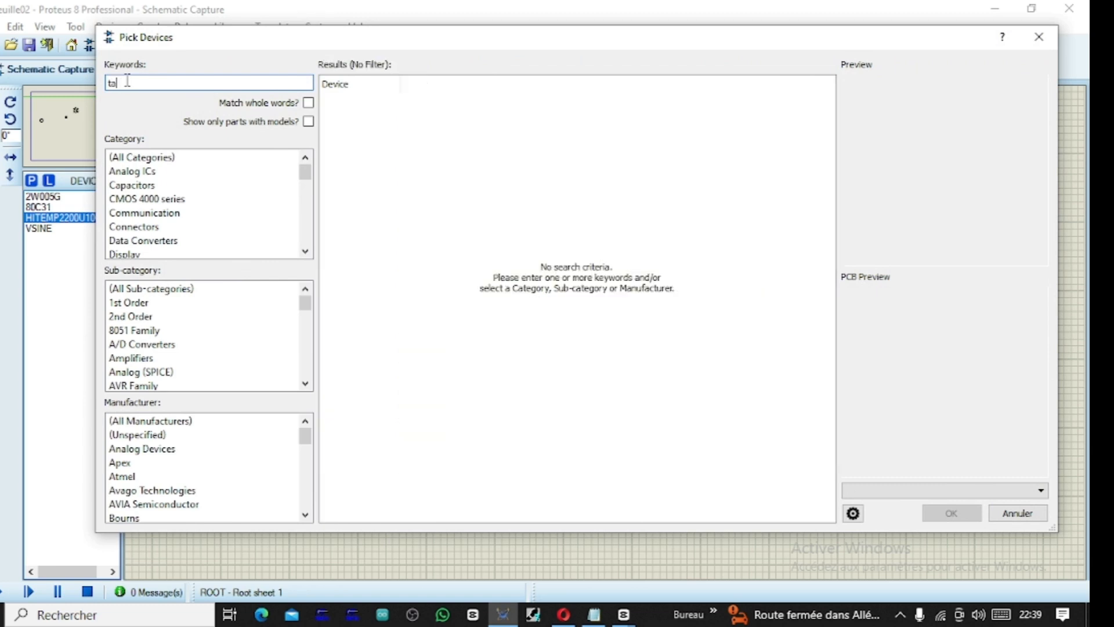
text(ns)
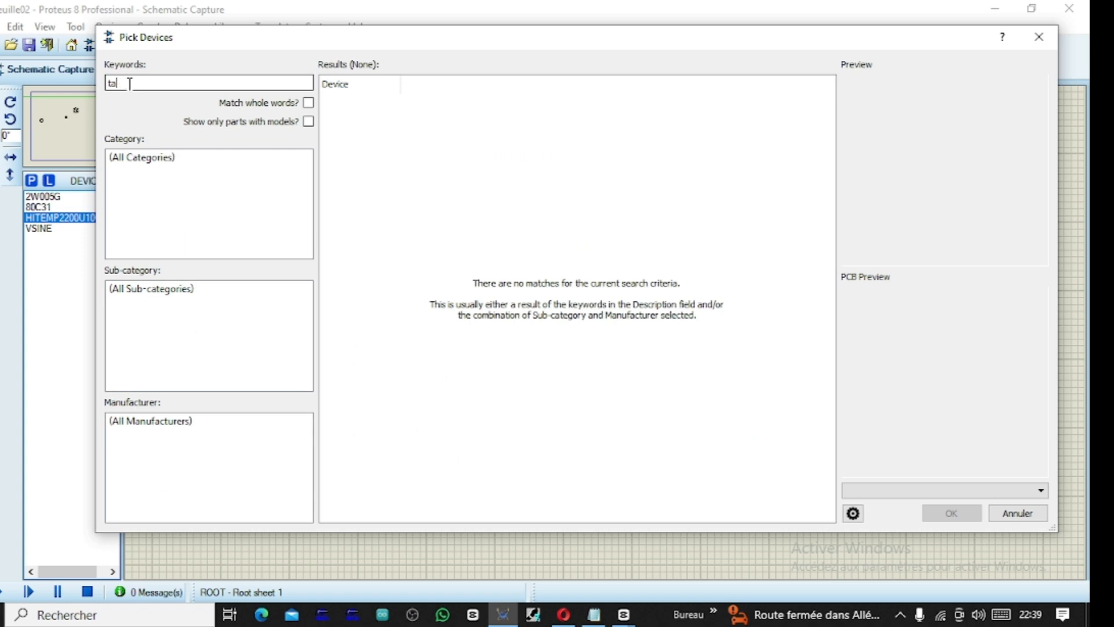
text(ra)
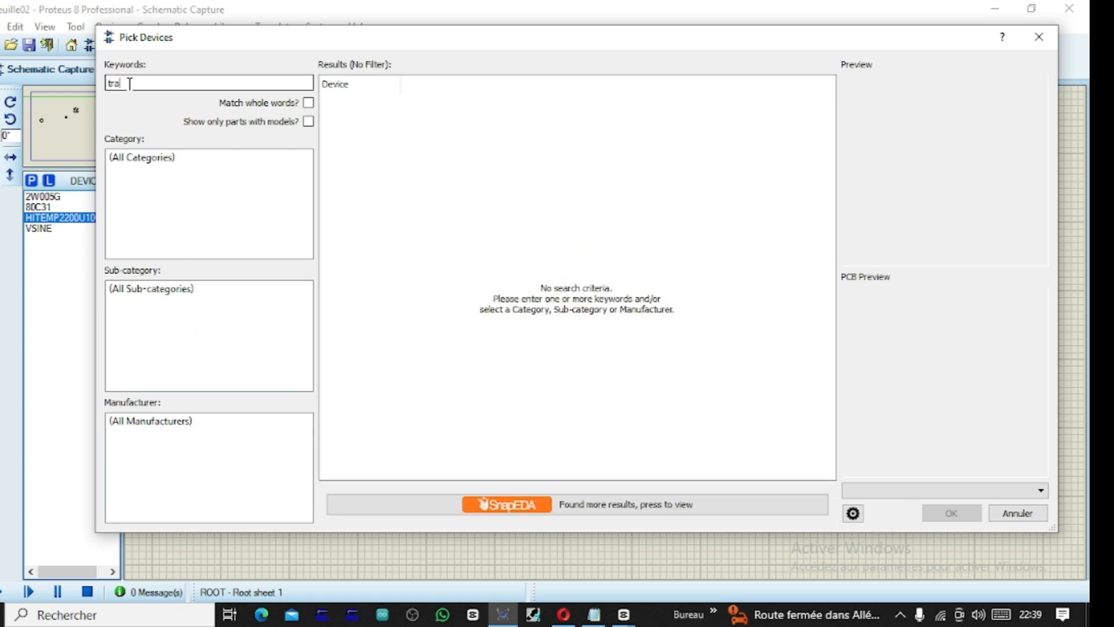
text(n)
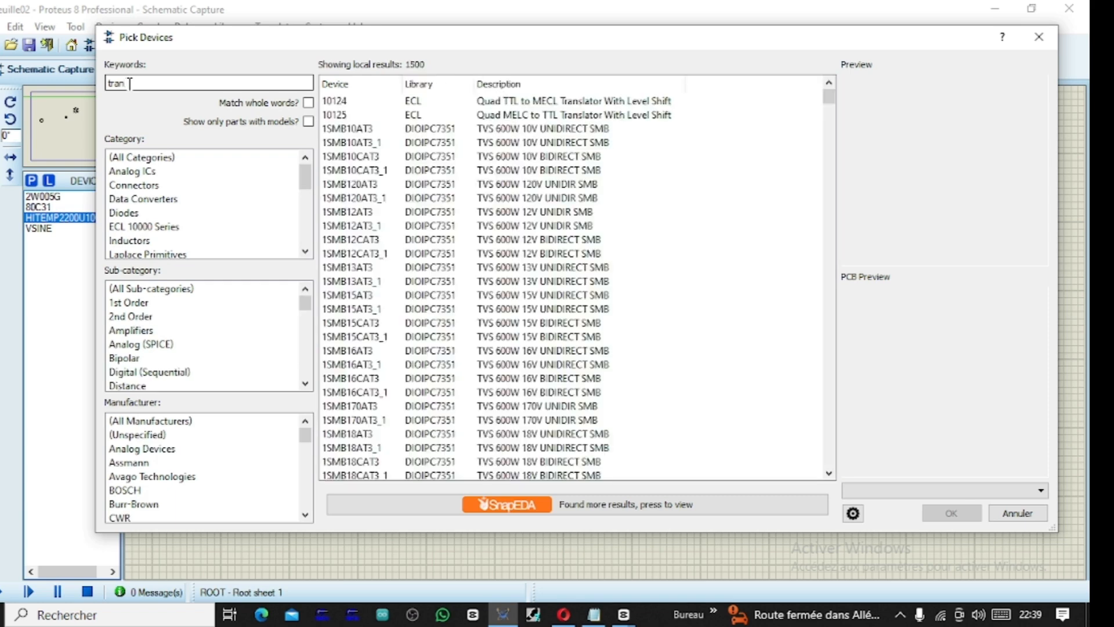
click(451, 156)
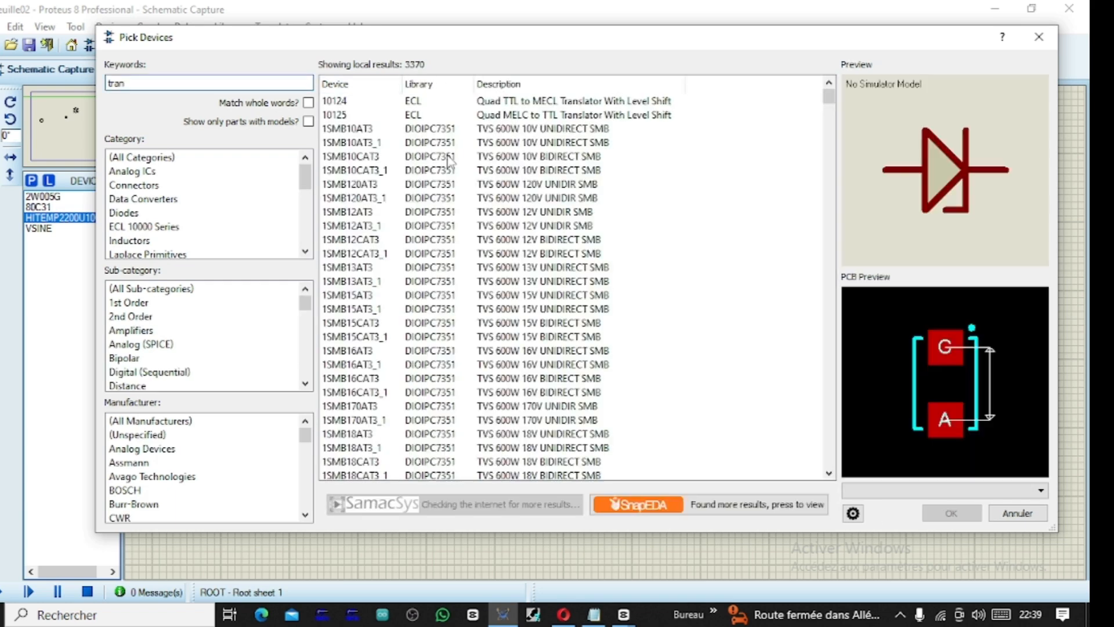
scroll(156, 243, down, 5)
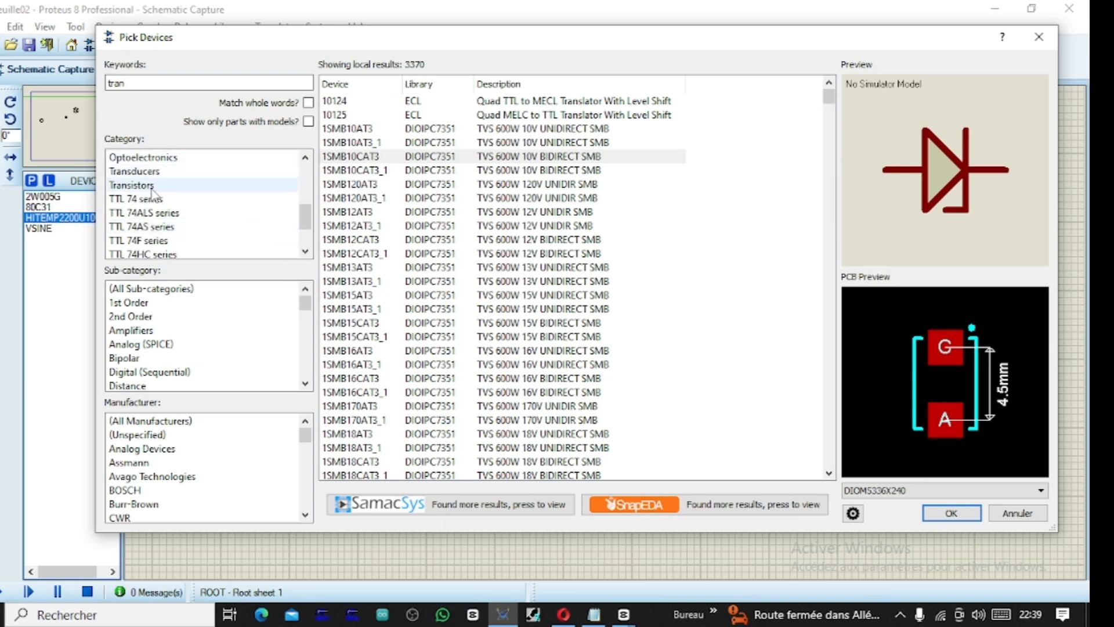
scroll(155, 183, down, 2)
scroll(156, 180, up, 3)
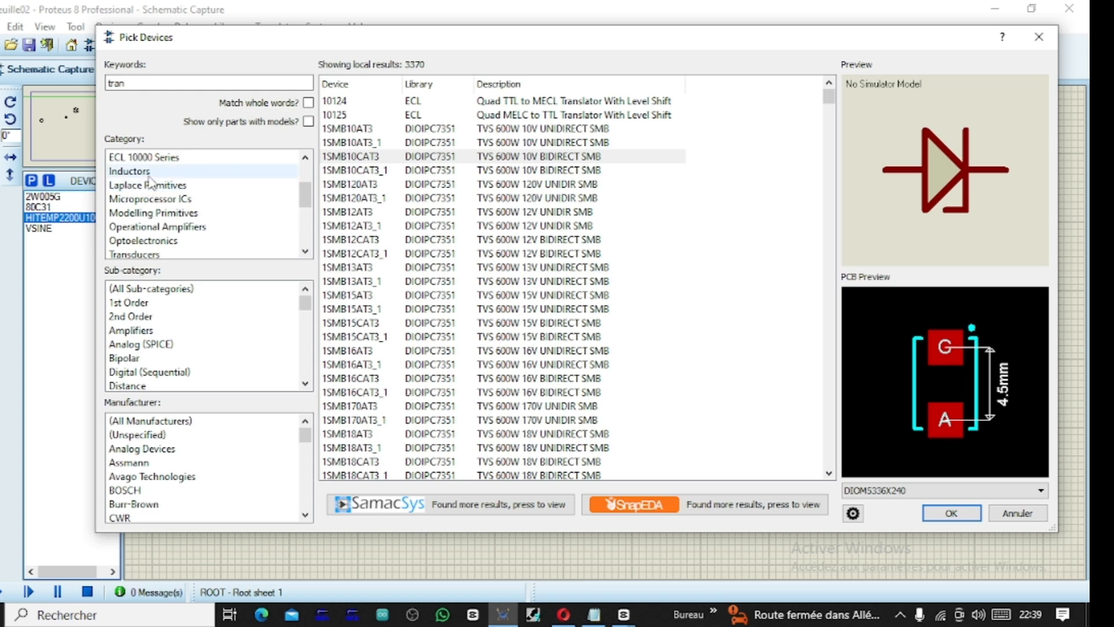
click(149, 172)
Compare the saturated transformer models and pick TRSAT2P2S2B-E, with secondary and bias windings, for placement
click(470, 186)
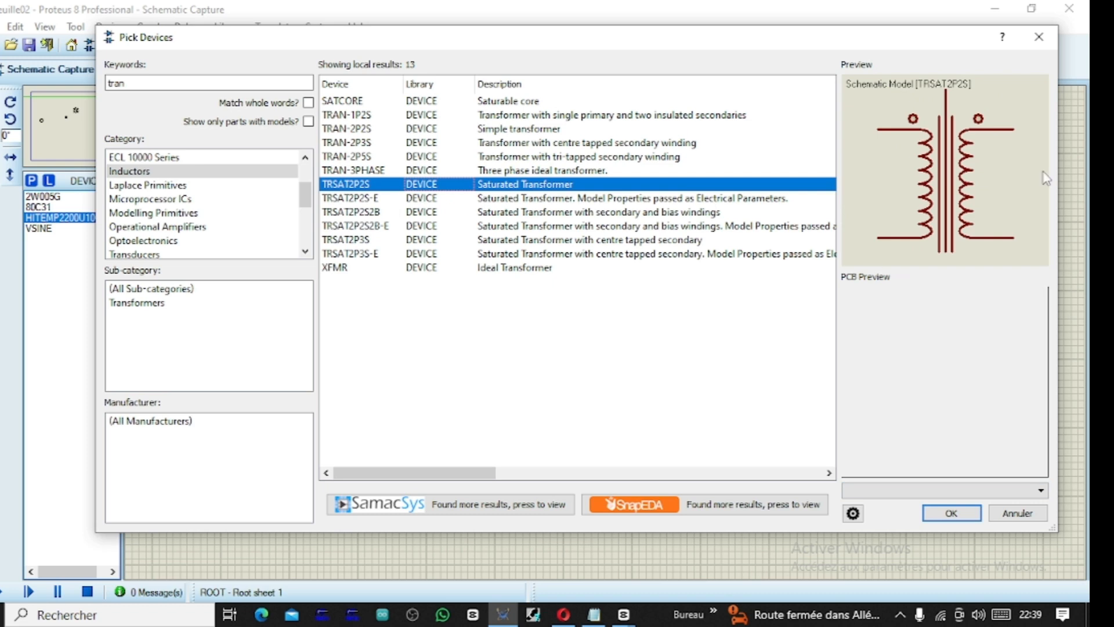
click(523, 200)
click(525, 213)
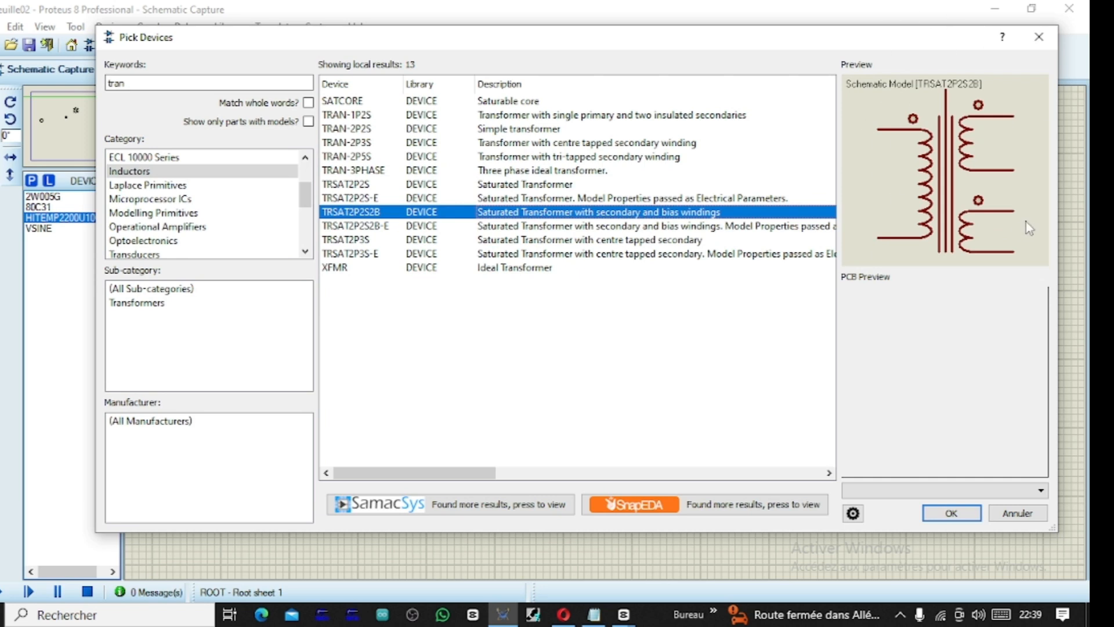
click(601, 231)
click(602, 242)
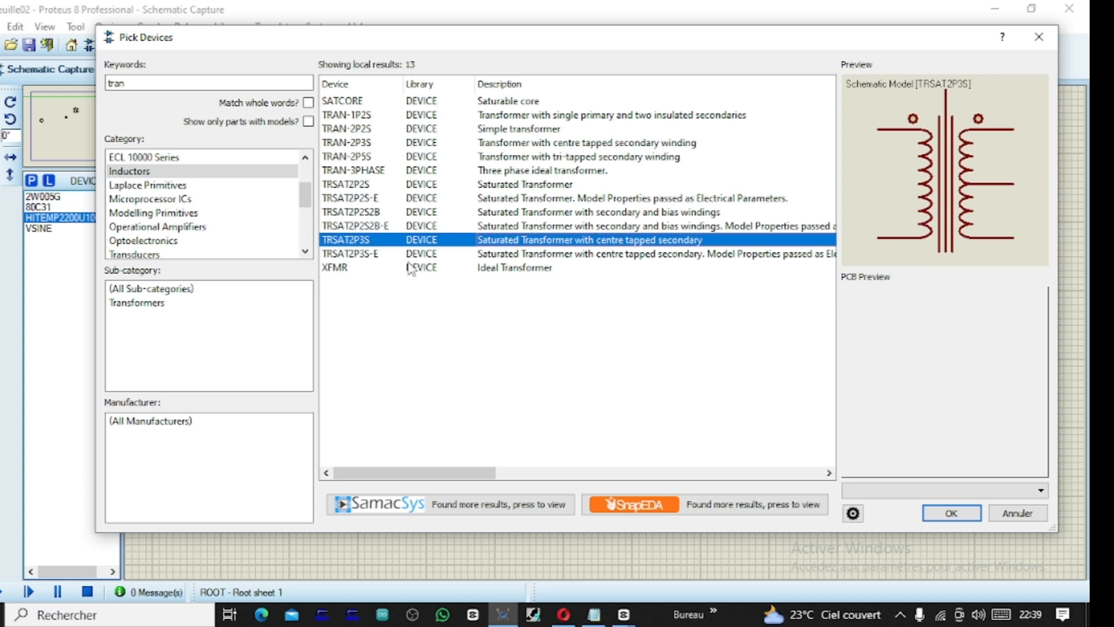
click(759, 227)
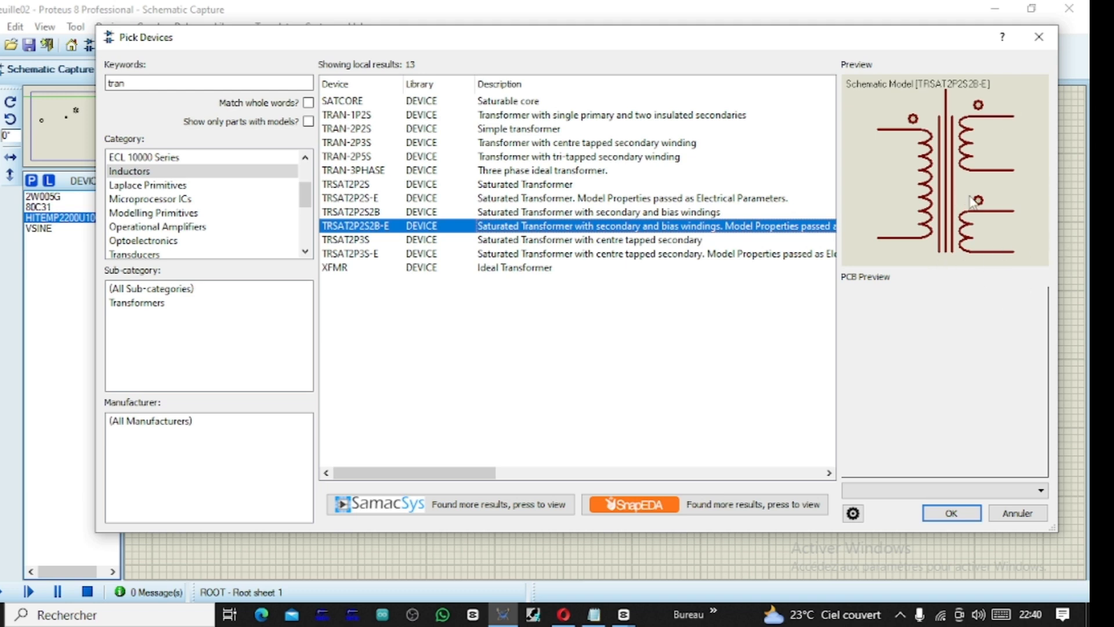
click(951, 512)
click(440, 216)
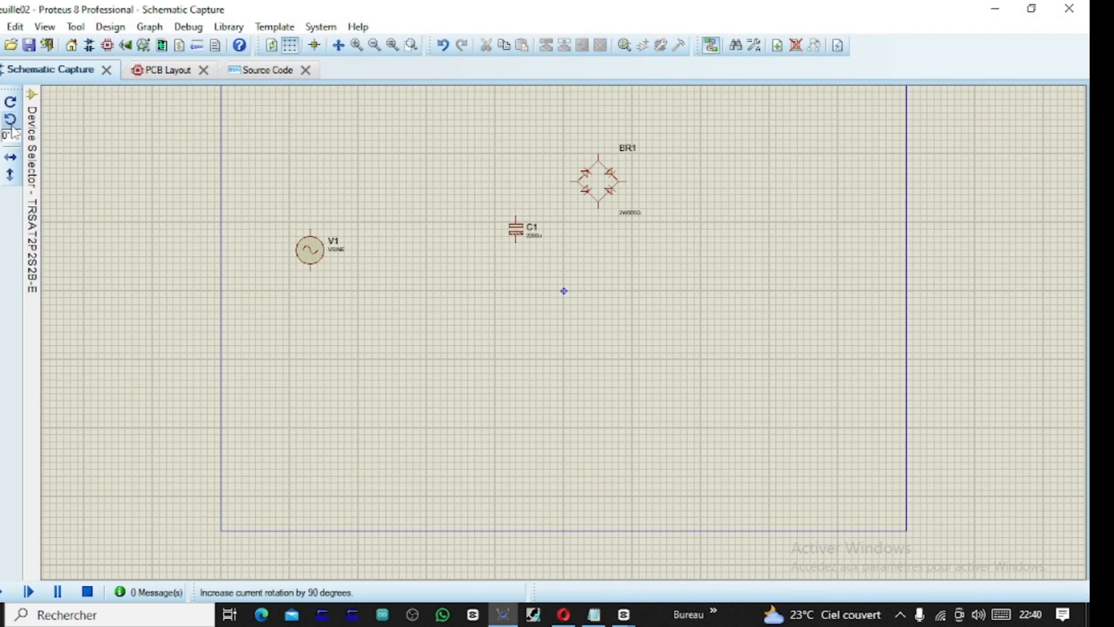
Remove the TRSAT2P2S2B-E transformer from the project's device list
mouse_move(33, 214)
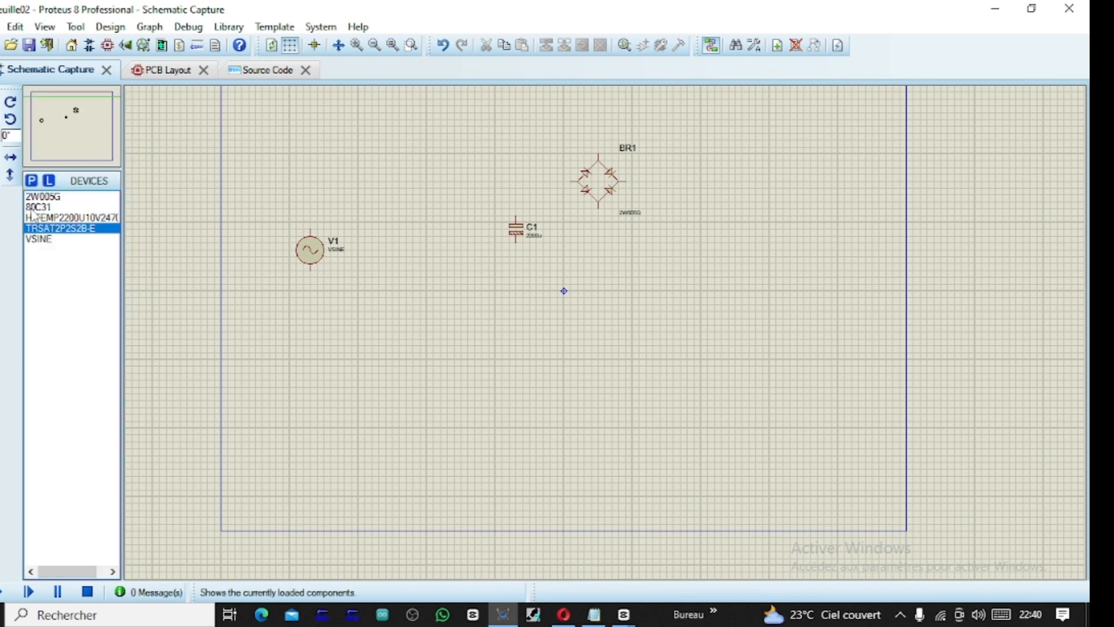
right_click(56, 228)
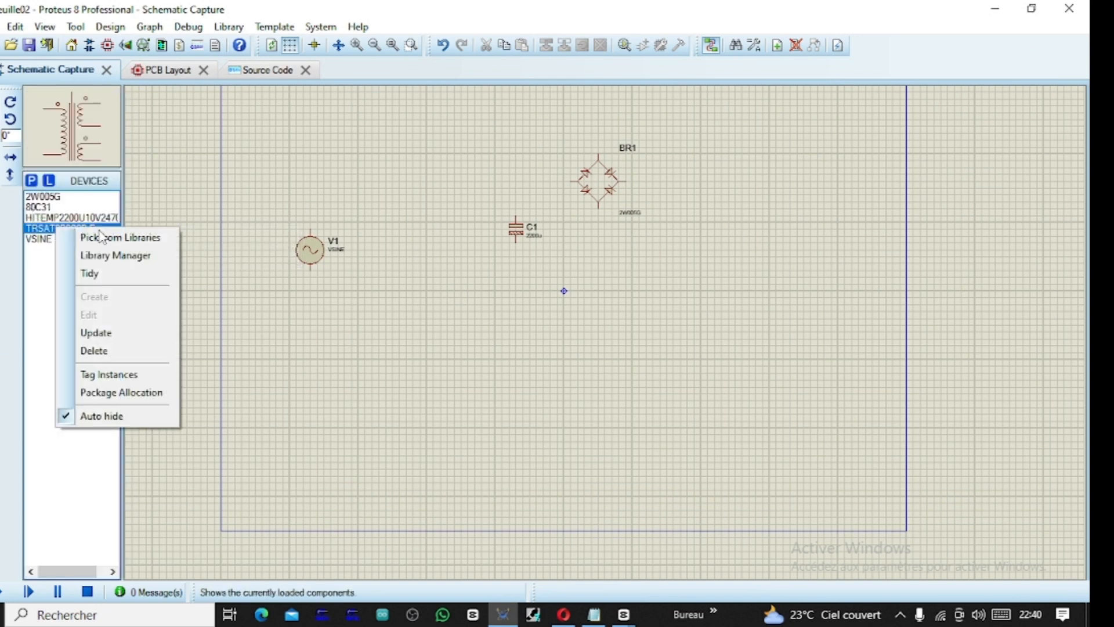
click(95, 351)
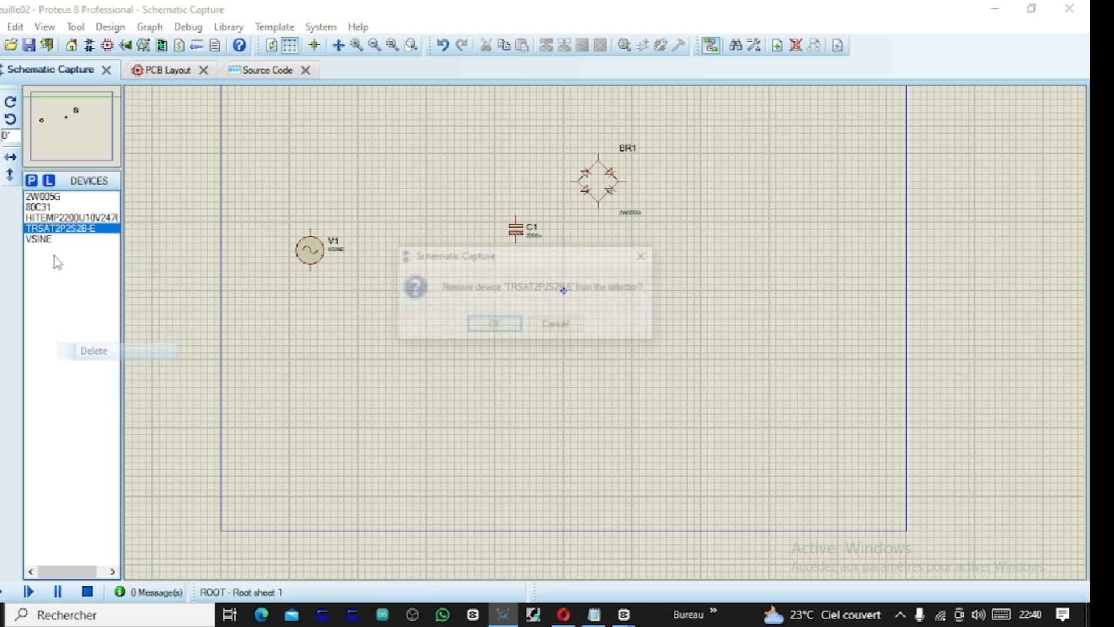
click(492, 326)
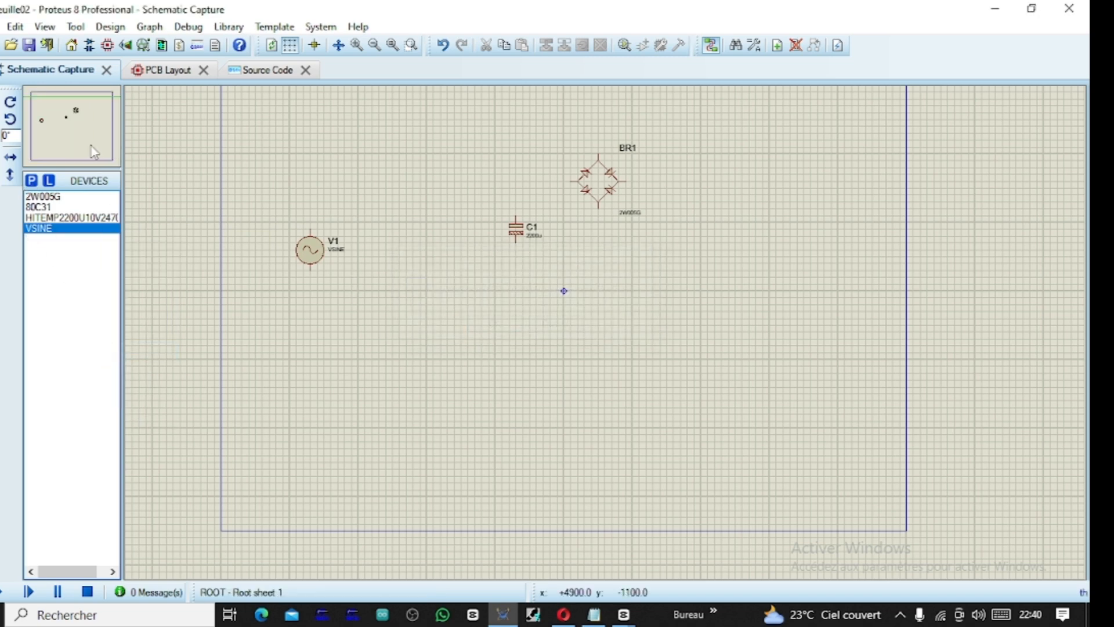
Search the device library for "trans" and look through the result categories for a simple transformer
click(31, 181)
click(180, 85)
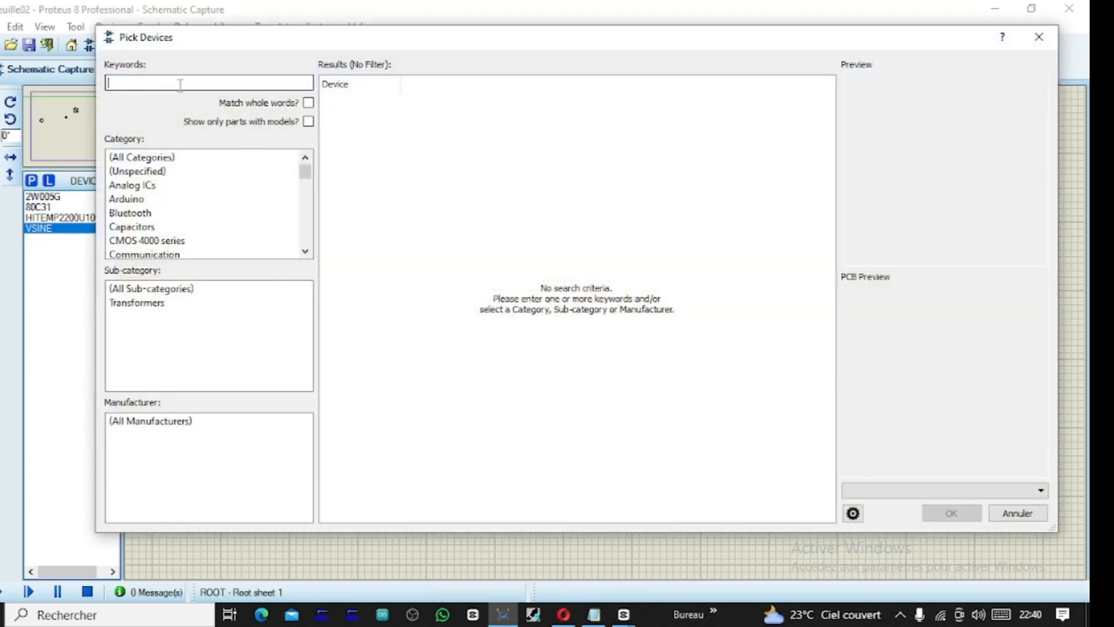
text(trans)
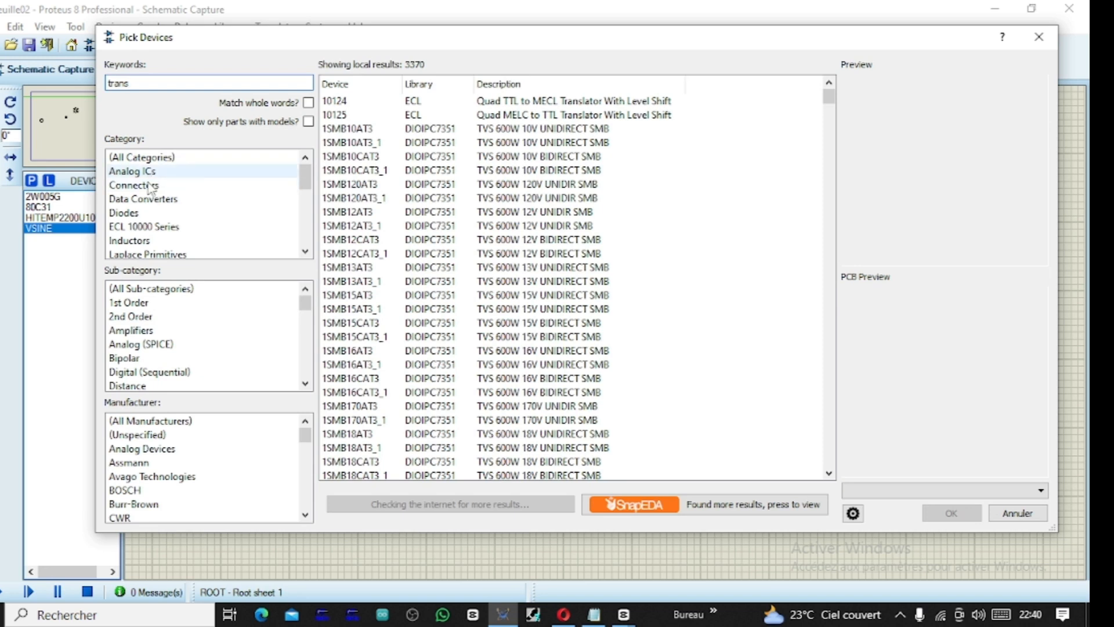
scroll(149, 221, down, 1)
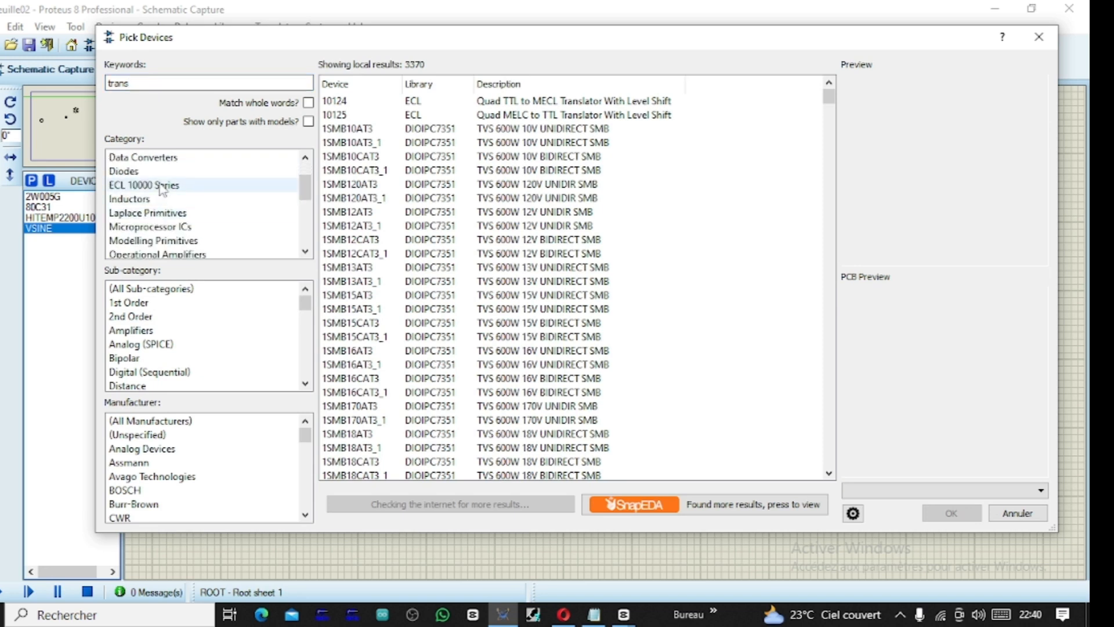
scroll(154, 209, down, 1)
scroll(155, 204, down, 3)
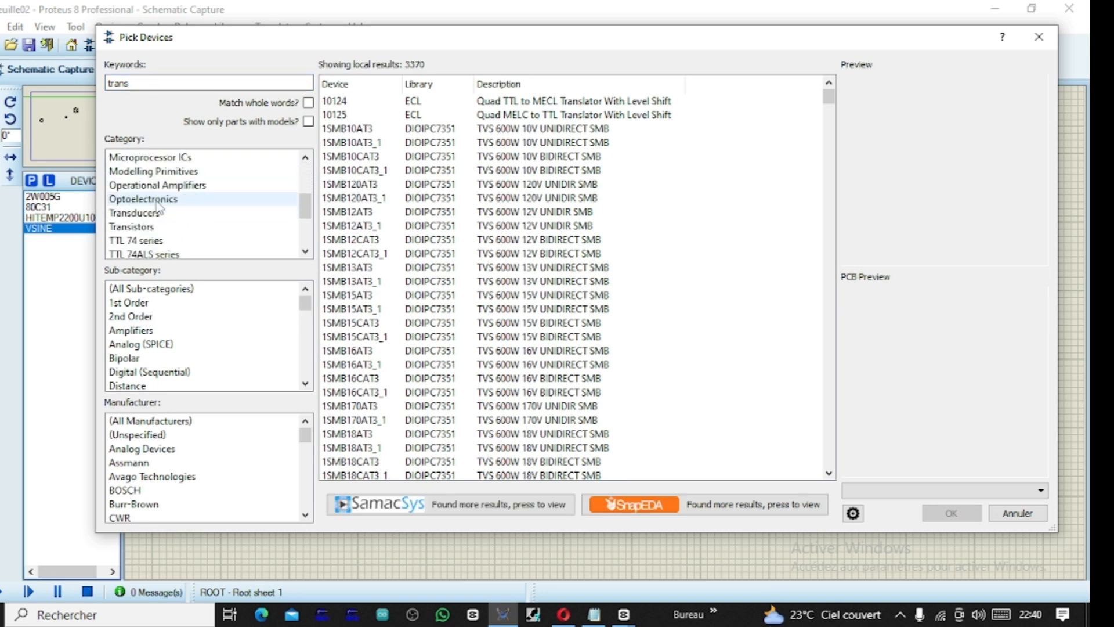
scroll(156, 203, up, 4)
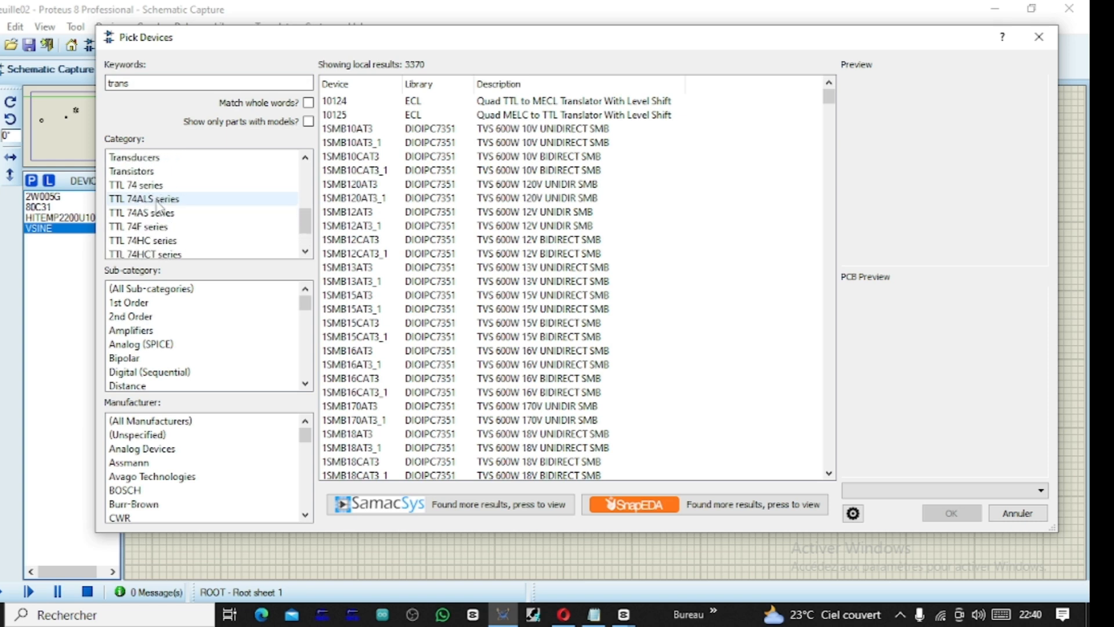
scroll(155, 190, up, 1)
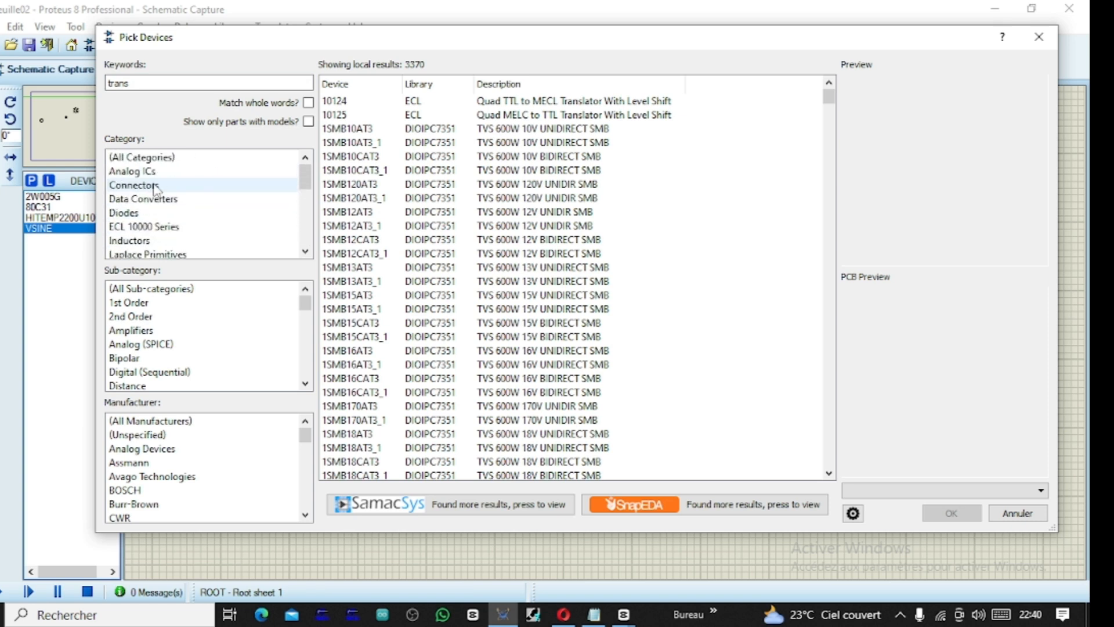
scroll(155, 189, down, 10)
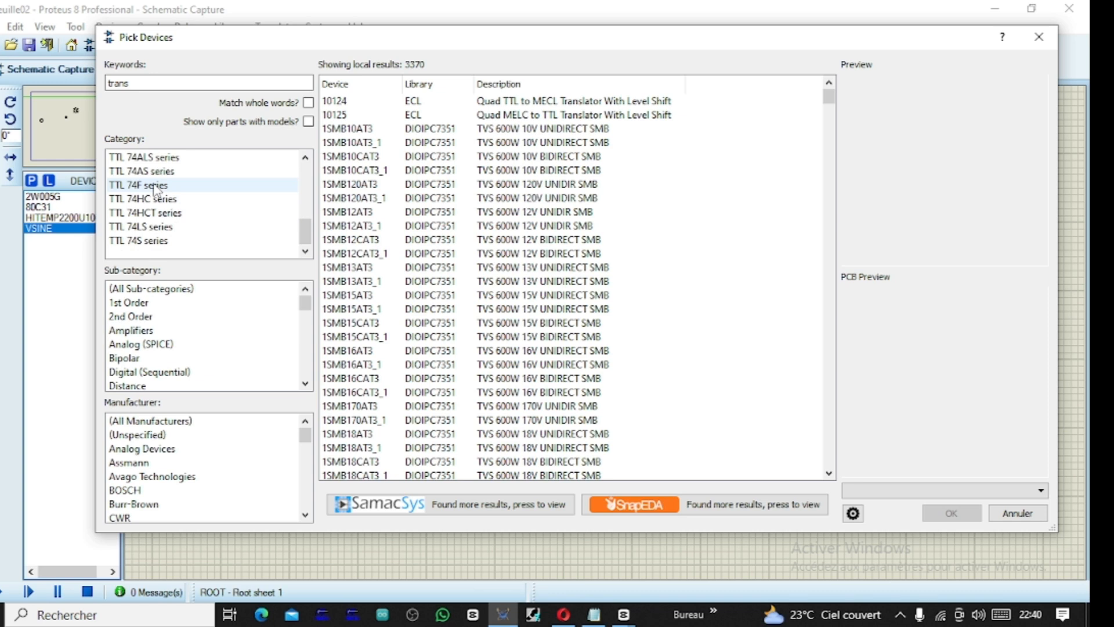
scroll(155, 189, up, 10)
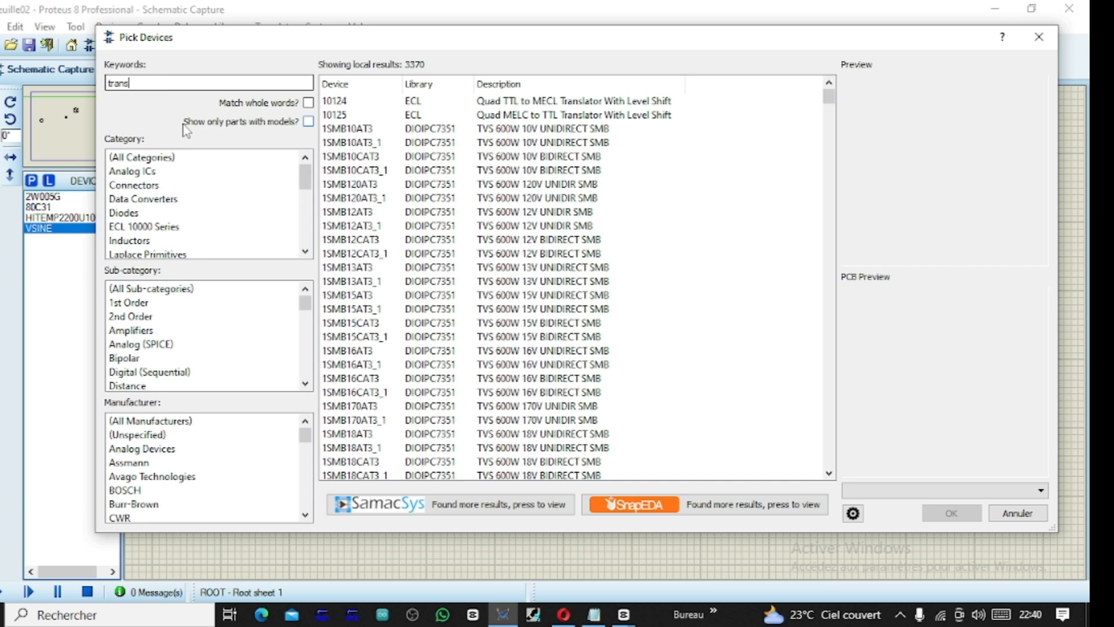
Change the library search to "tran 2p" within Inductors and pick the simple transformer TRAN-2P2S
key(BackSpace)
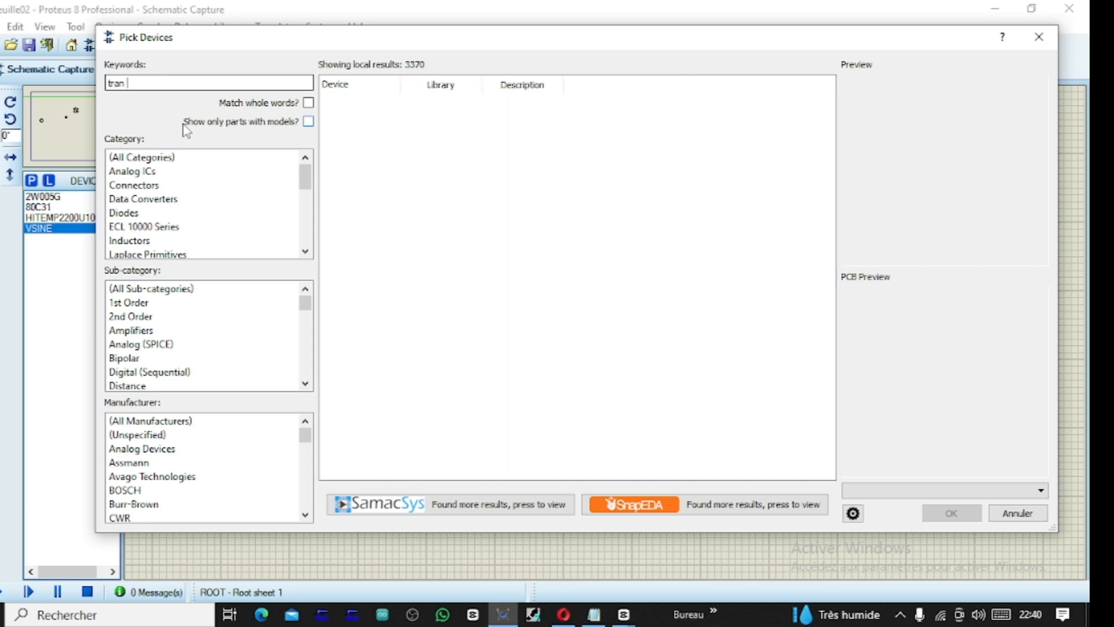
text(2p)
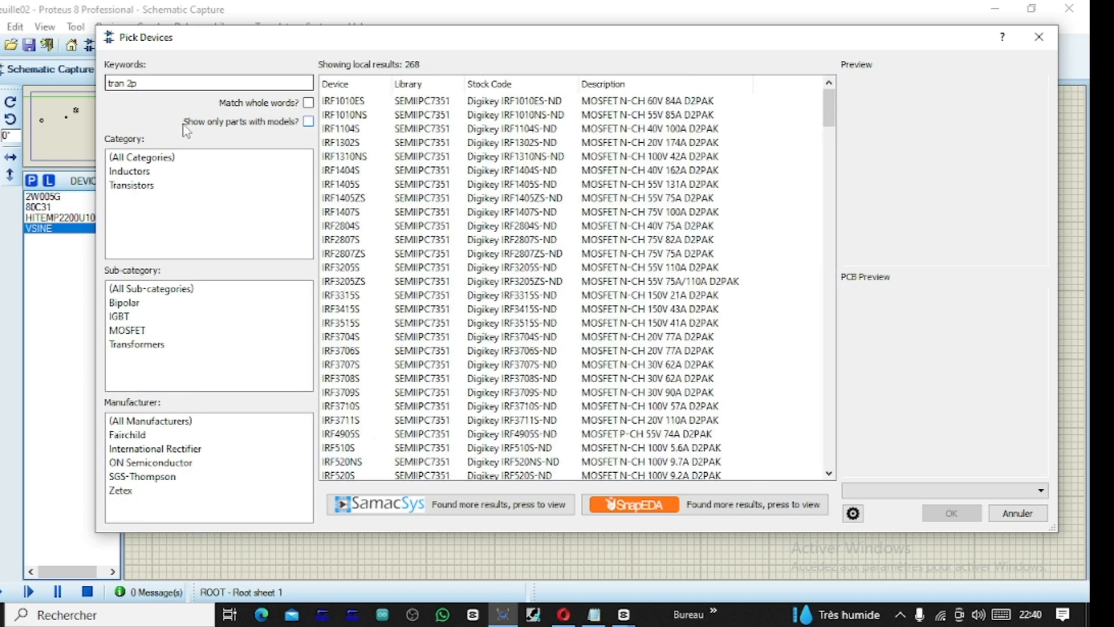
click(129, 171)
click(490, 118)
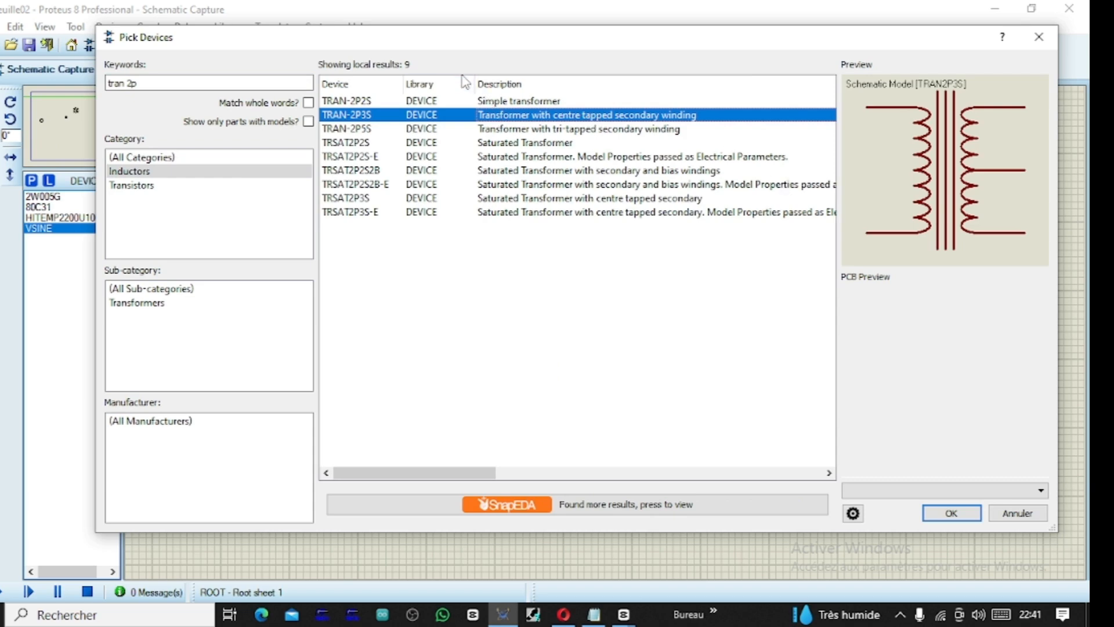
click(490, 100)
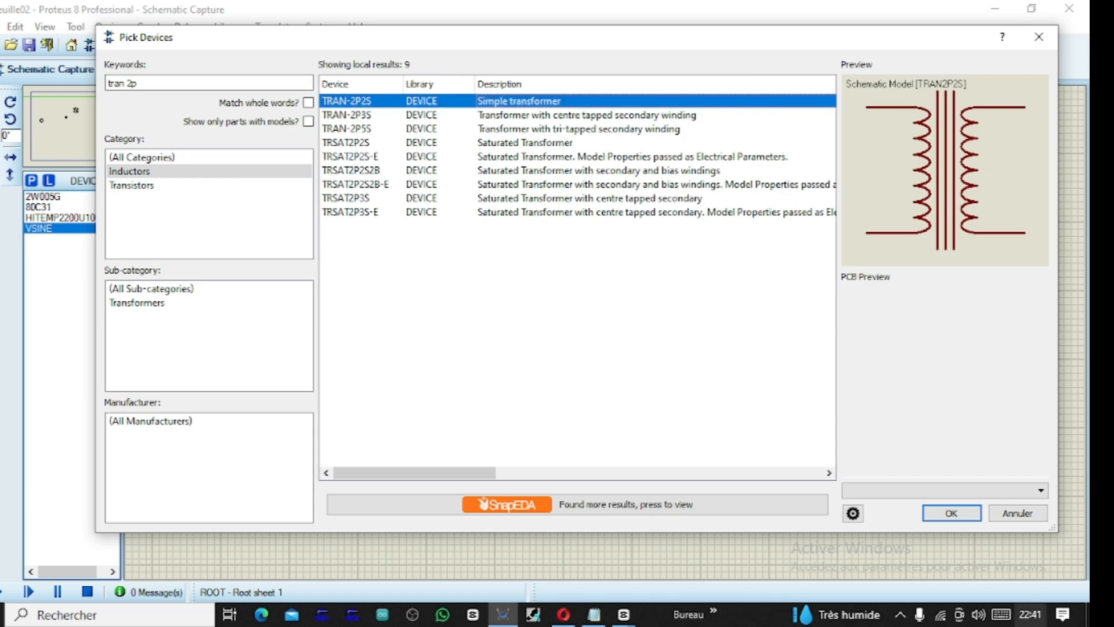
click(950, 512)
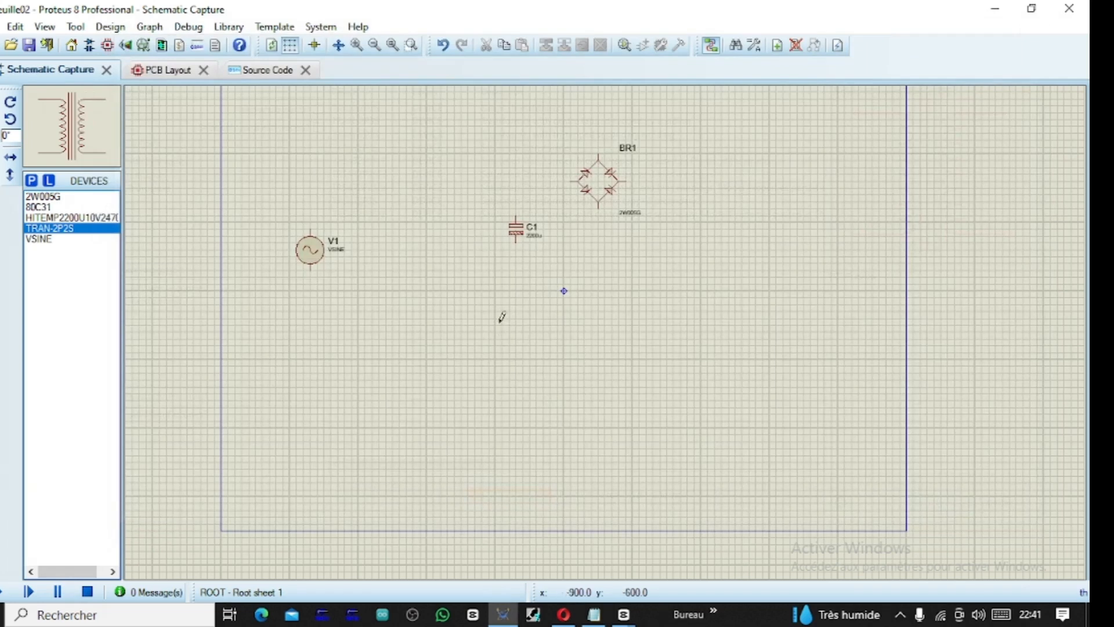
Place the TRAN-2P2S transformer between source V1 and capacitor C1, and wire both primary terminals to V1
click(420, 219)
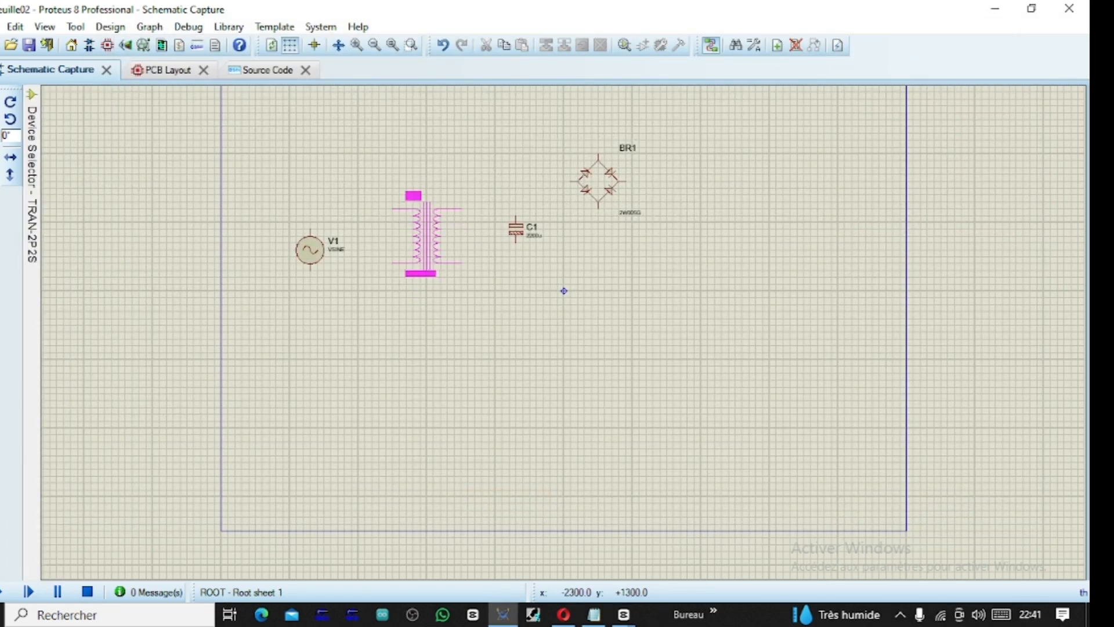
click(413, 212)
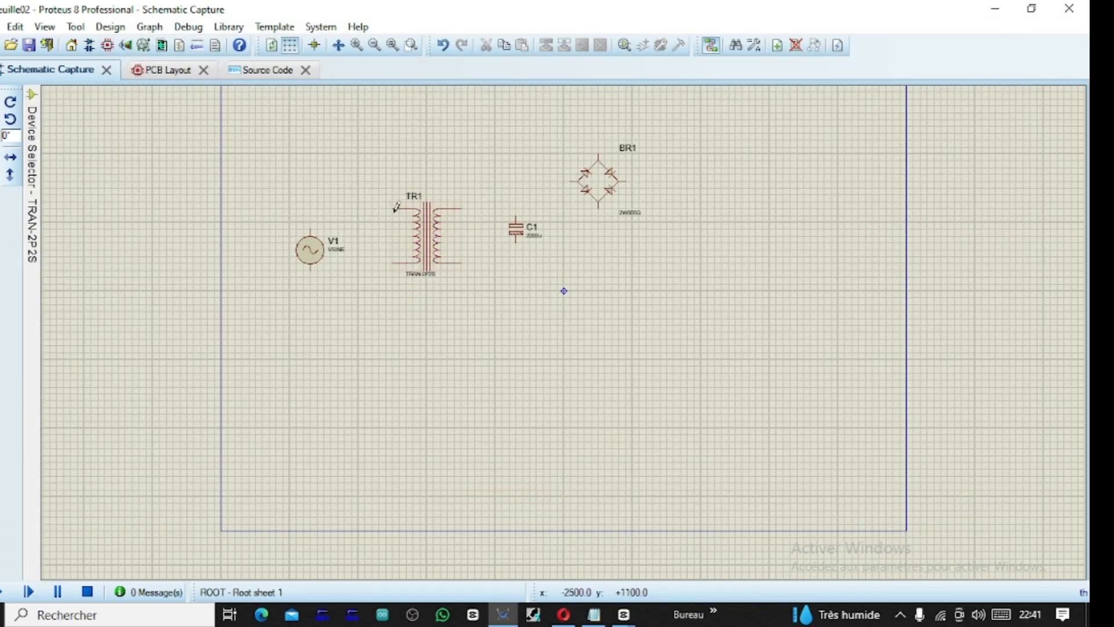
click(395, 208)
click(311, 230)
click(392, 263)
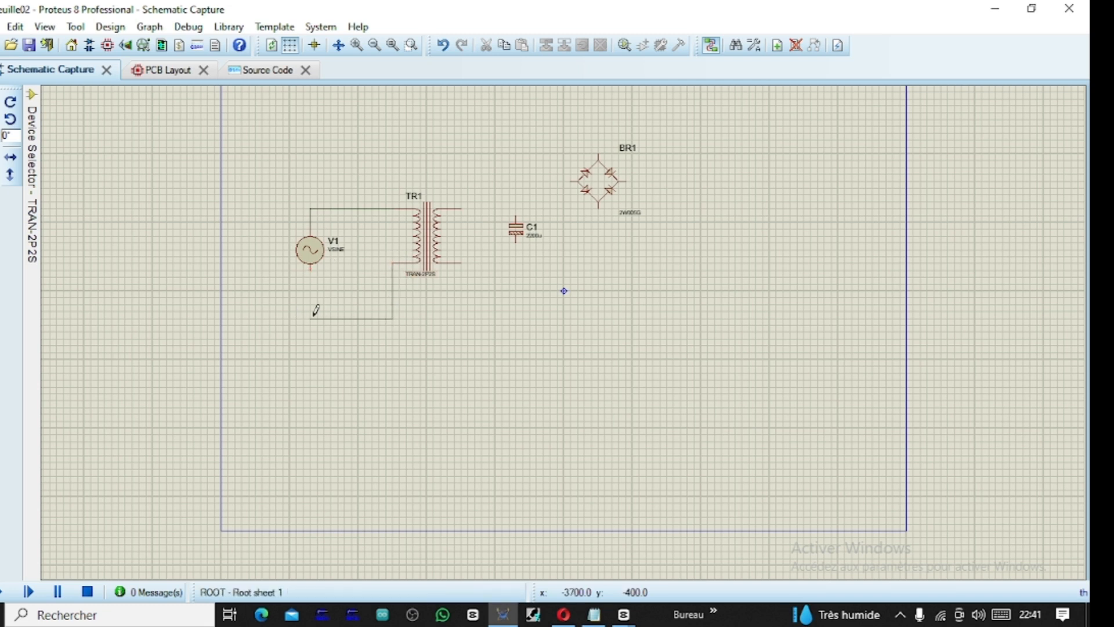
click(314, 271)
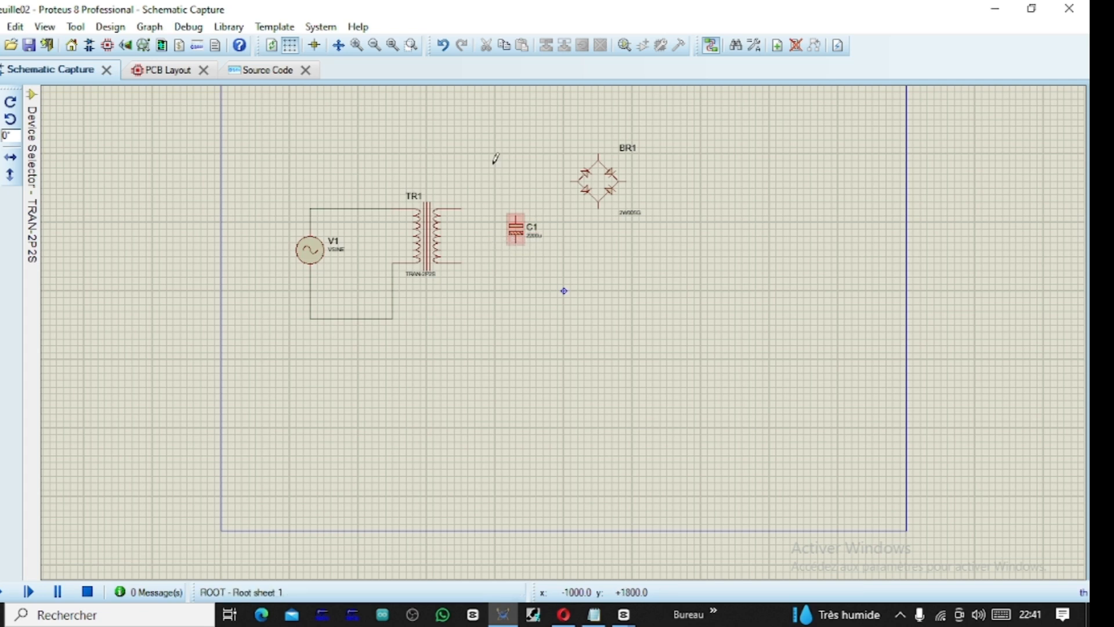
Move capacitor C1 out from beside the transformer to a free spot below and to the right of bridge BR1
drag(494, 208, 551, 250)
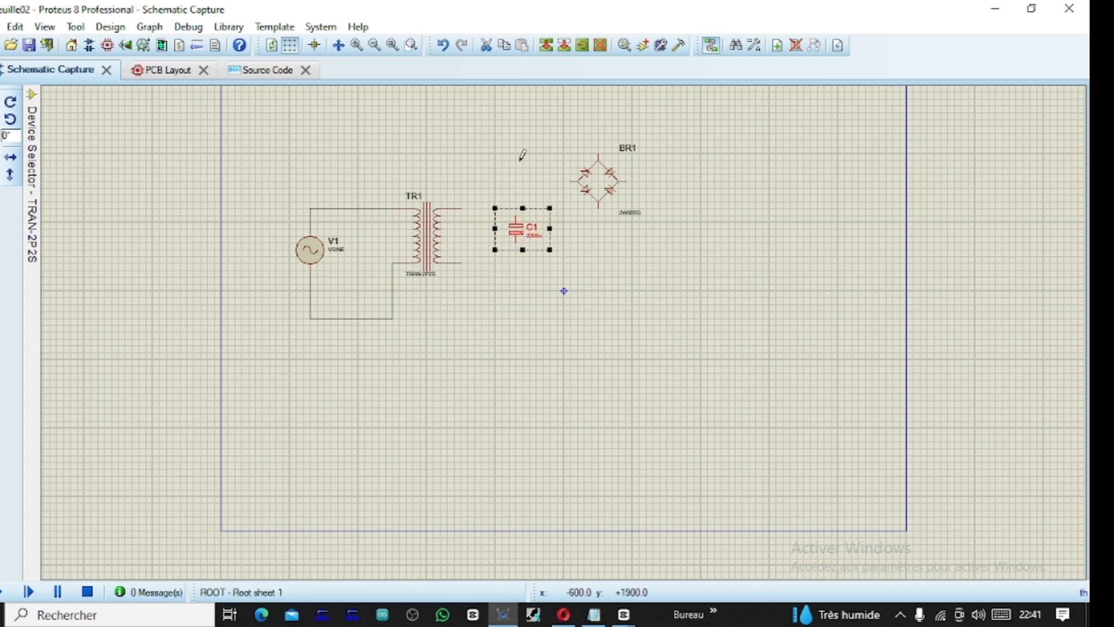
key(ctrl+c)
key(ctrl+v)
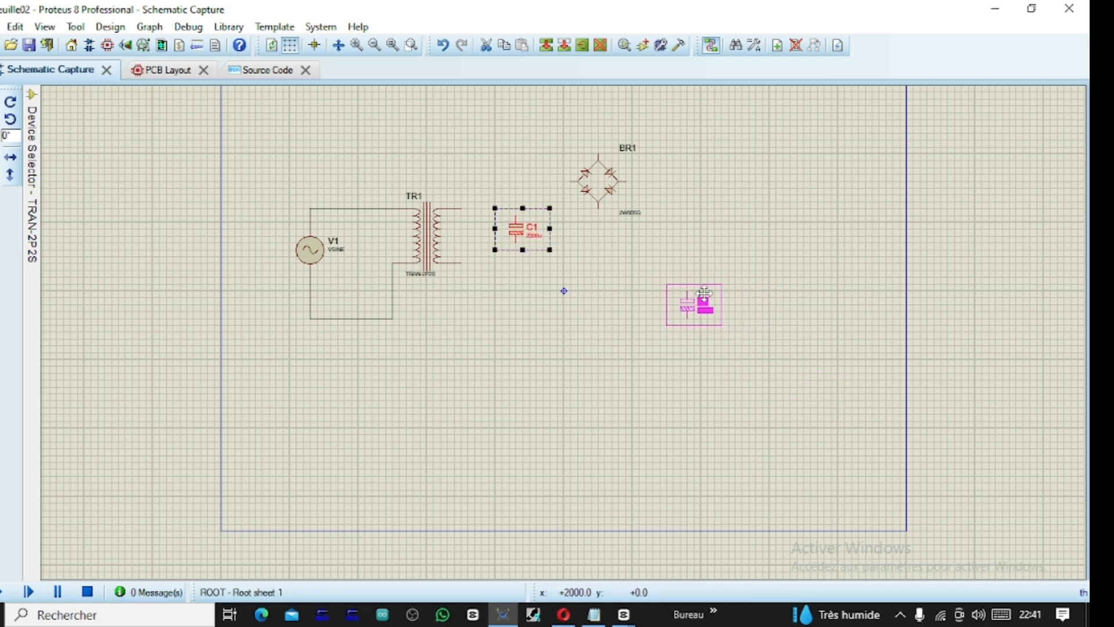
click(682, 291)
click(659, 154)
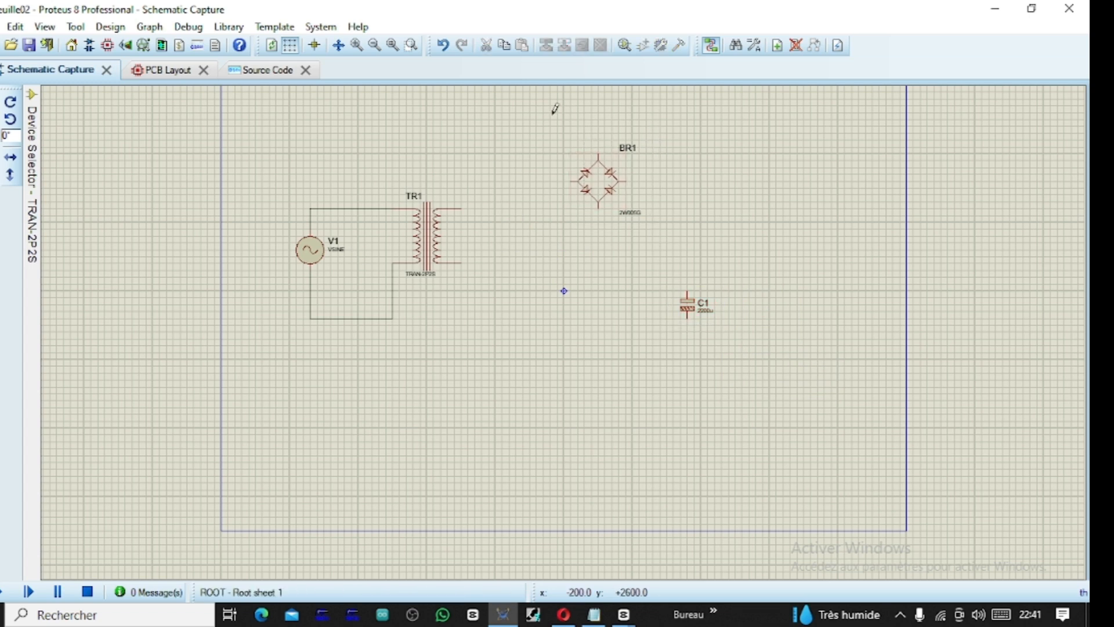
Move bridge rectifier BR1 down beside the transformer's secondary side, level with TR1
drag(549, 112, 680, 229)
drag(632, 174, 592, 235)
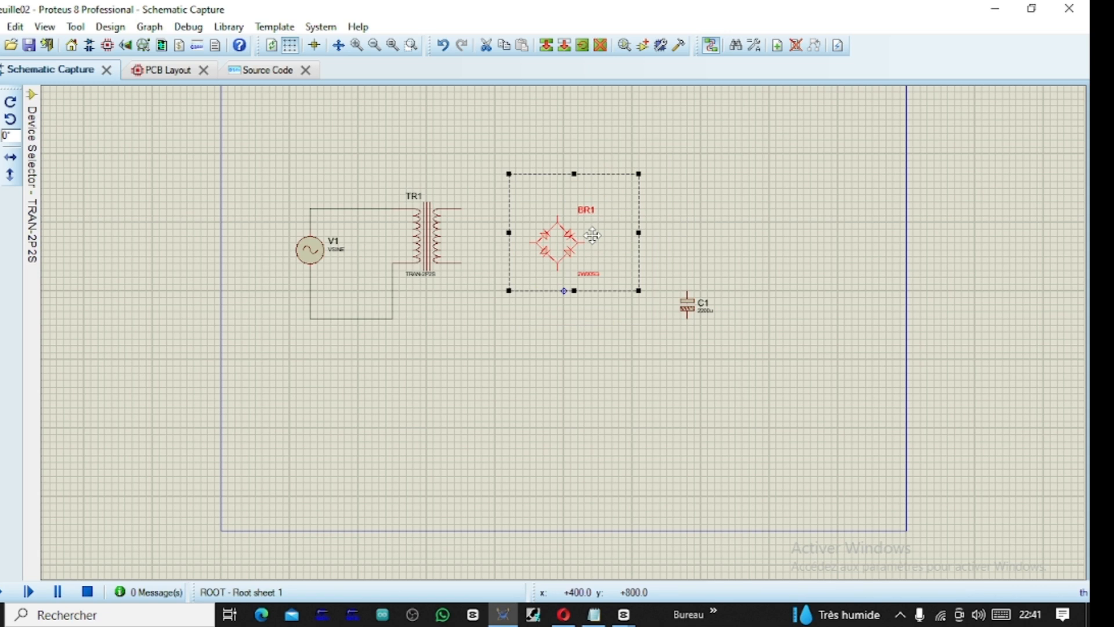
click(597, 368)
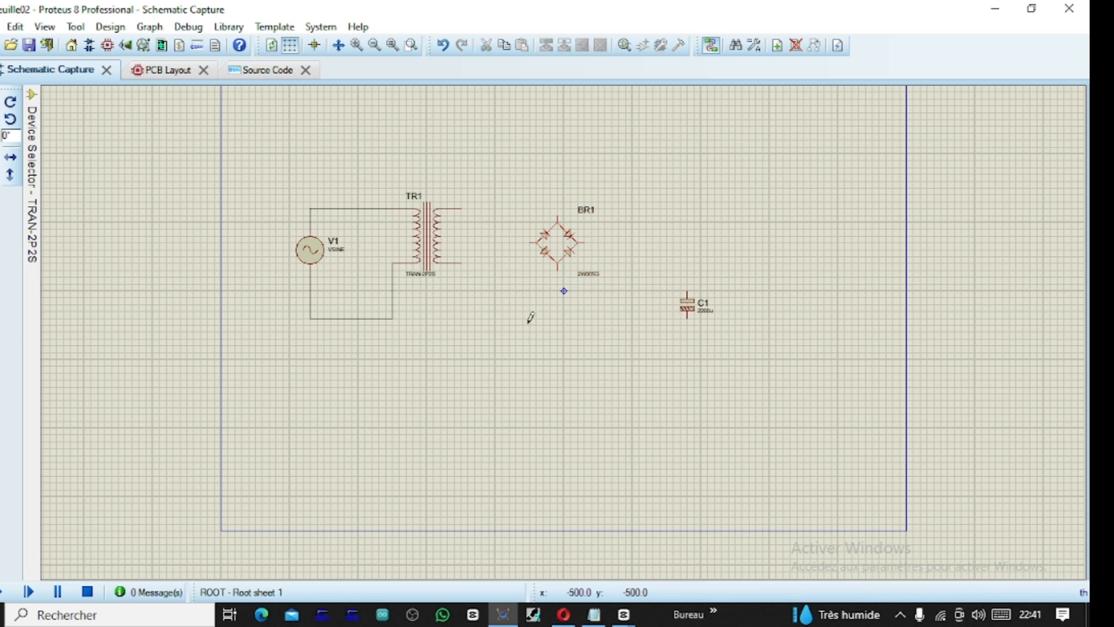
Wire the two secondary terminals of TR1 to the upper and lower AC terminals of bridge BR1
click(462, 208)
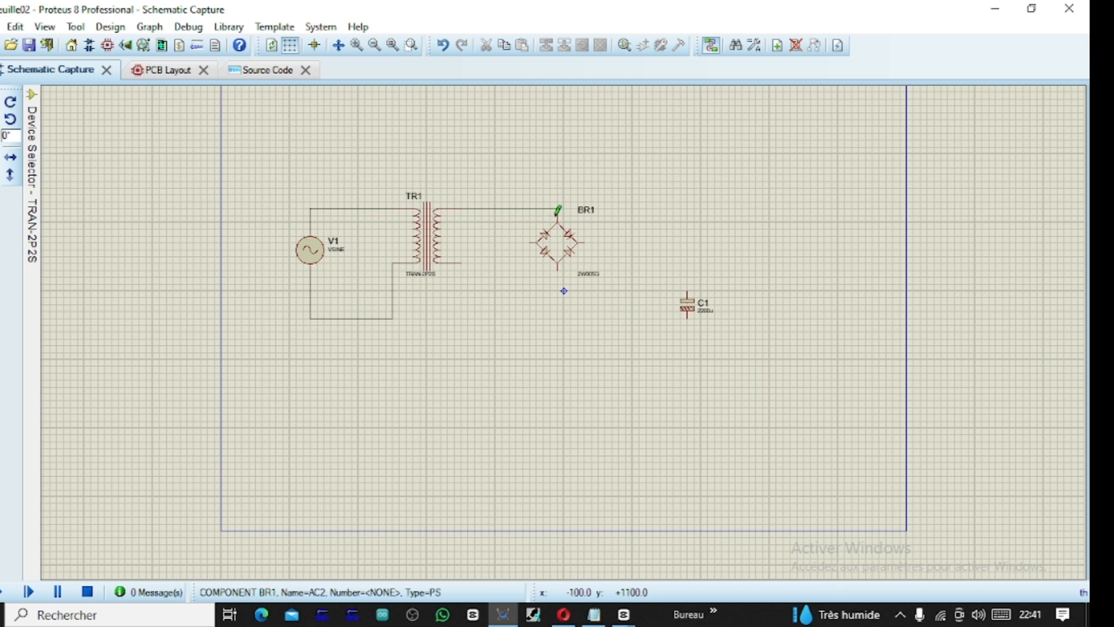
click(557, 210)
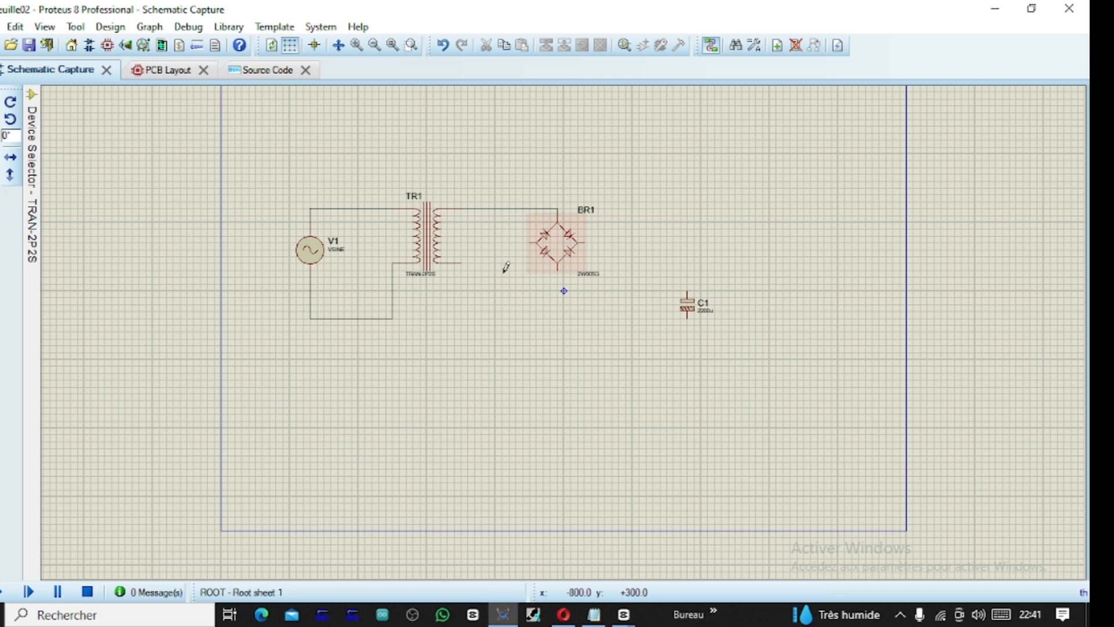
click(462, 258)
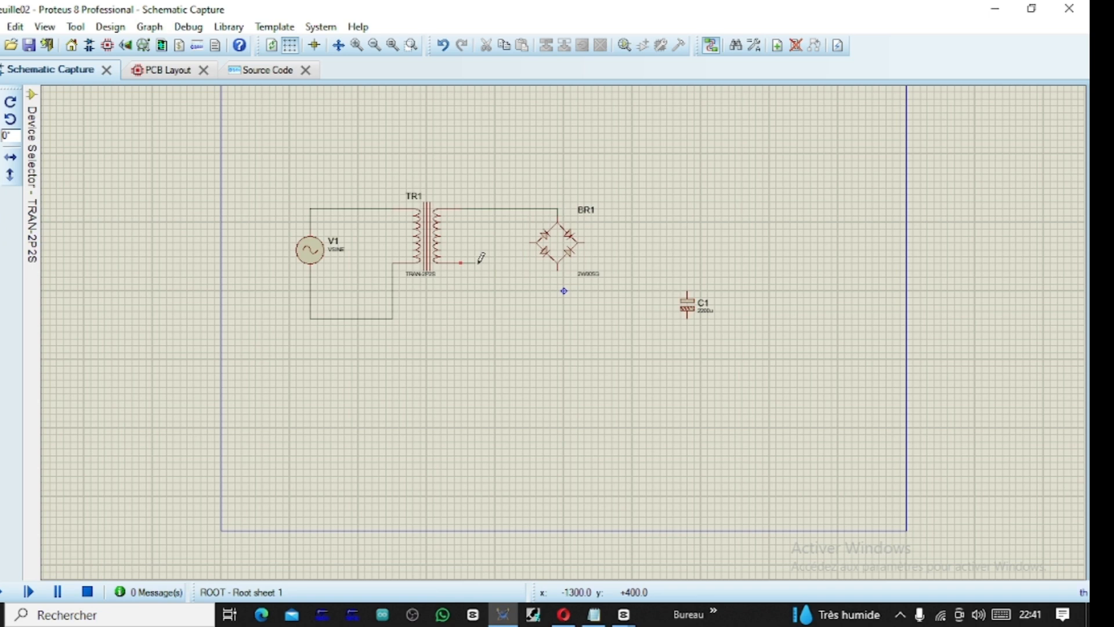
click(557, 264)
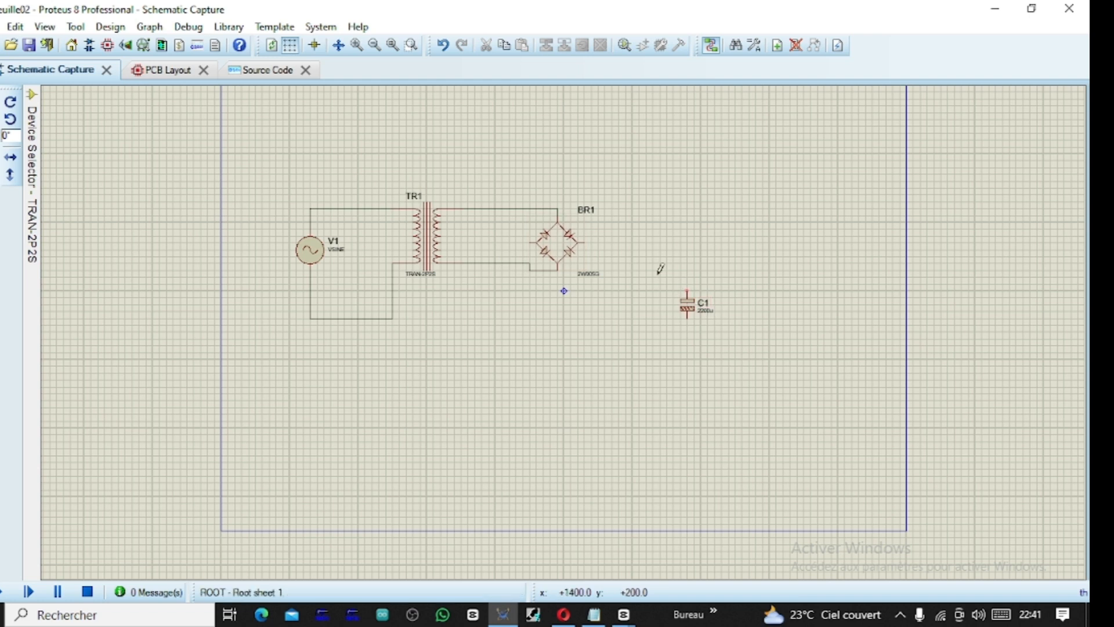
Move capacitor C1 up so it sits to the right of bridge BR1 at the same height
drag(659, 276, 690, 253)
click(697, 178)
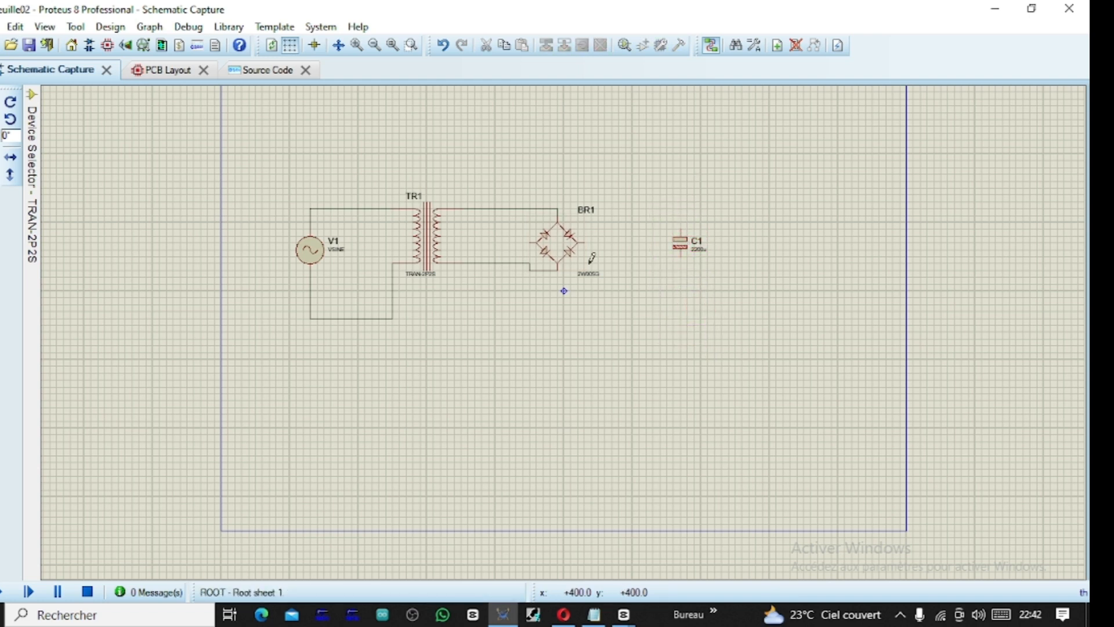
click(629, 227)
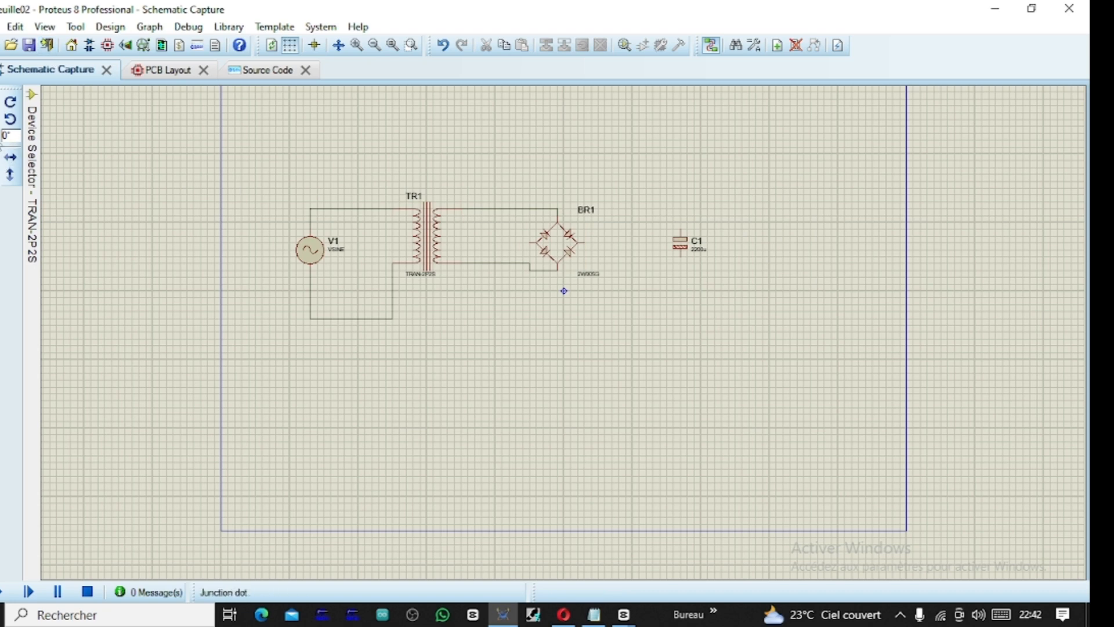
Search the device library for "7812", pick the 1A 7812 regulator and place it to the right of C1
mouse_move(32, 186)
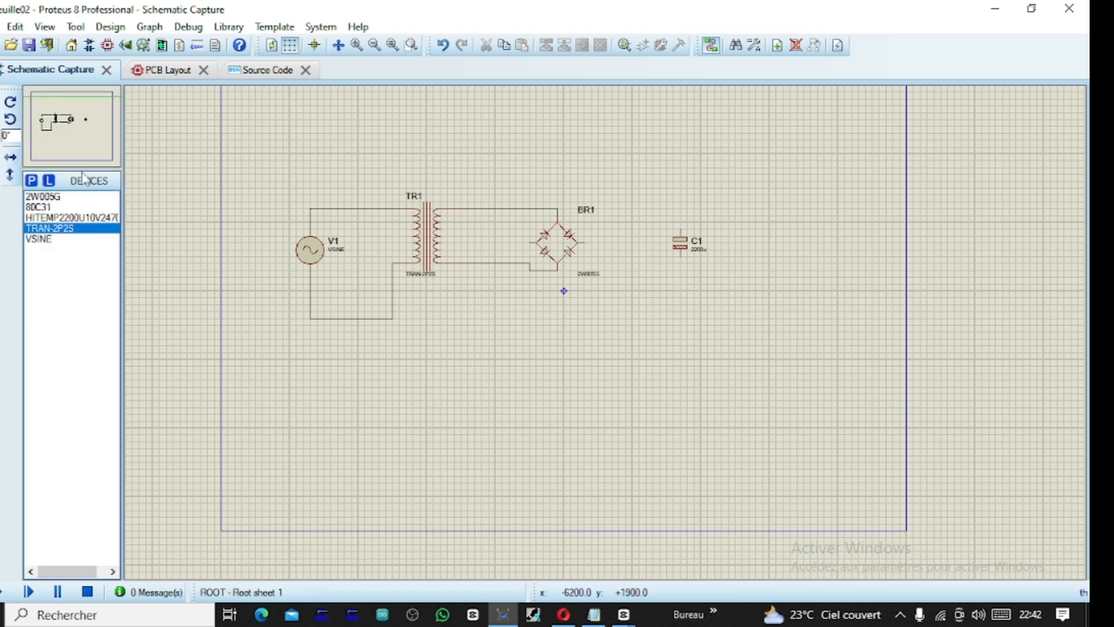
click(32, 181)
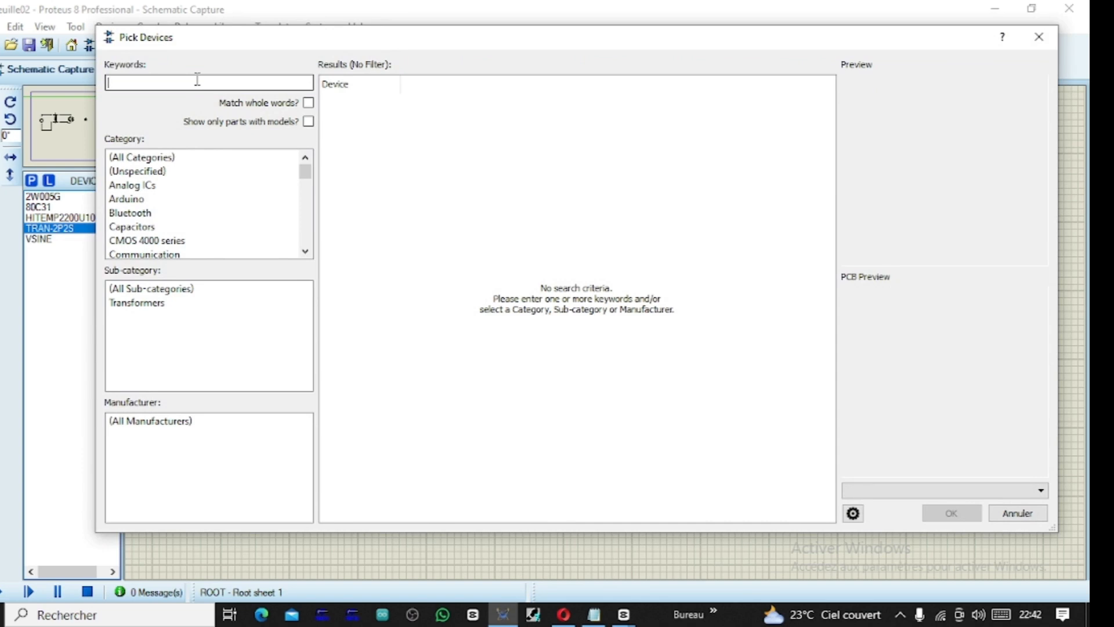
text(7812)
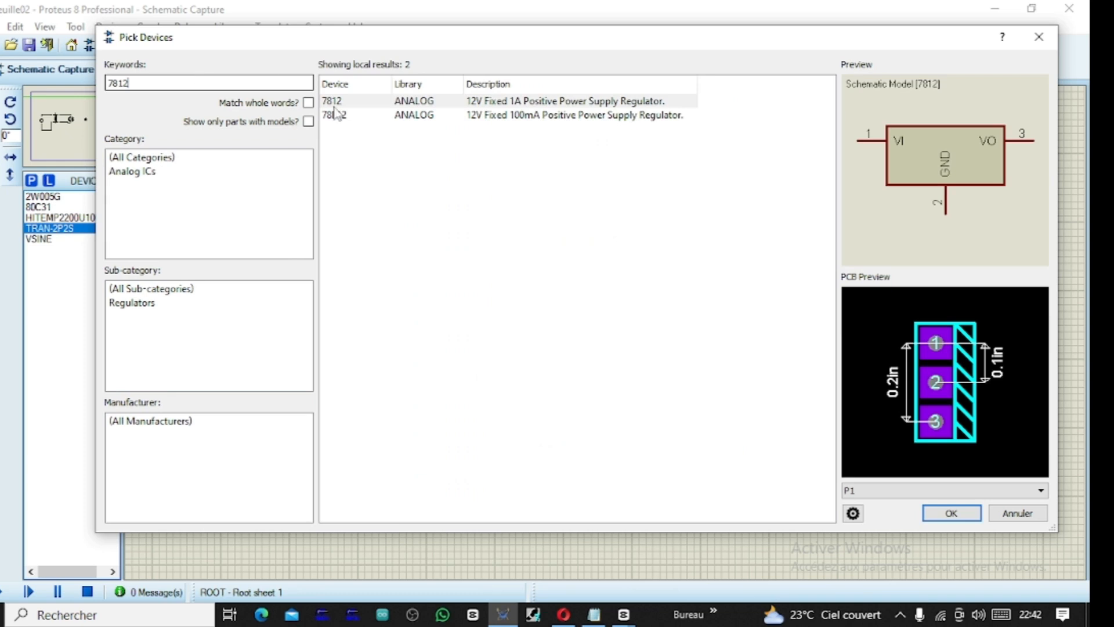
click(410, 102)
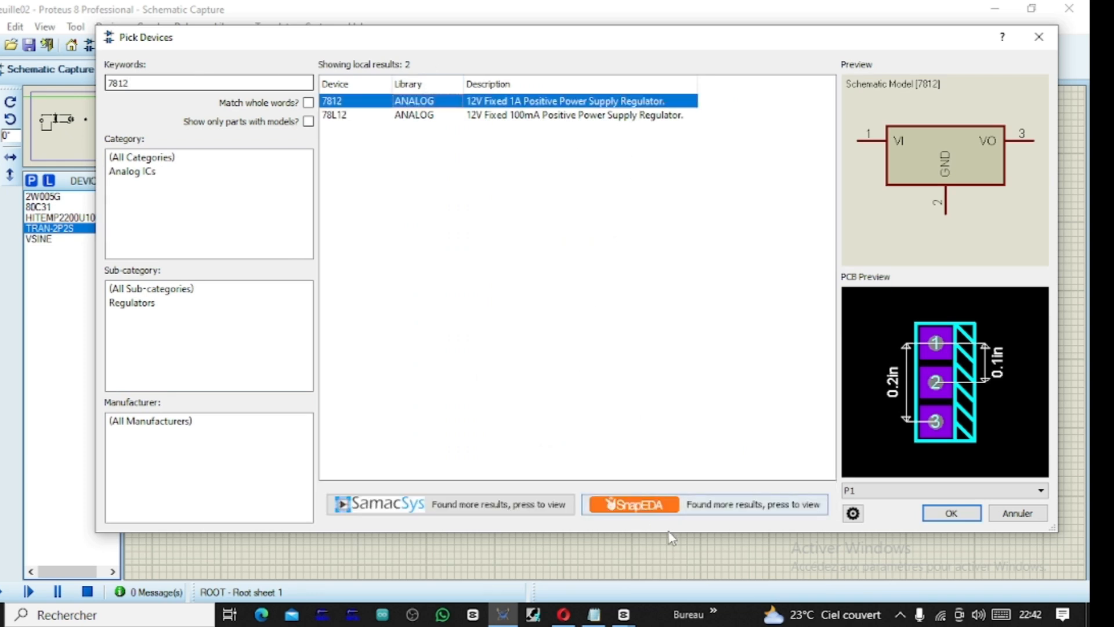
click(951, 513)
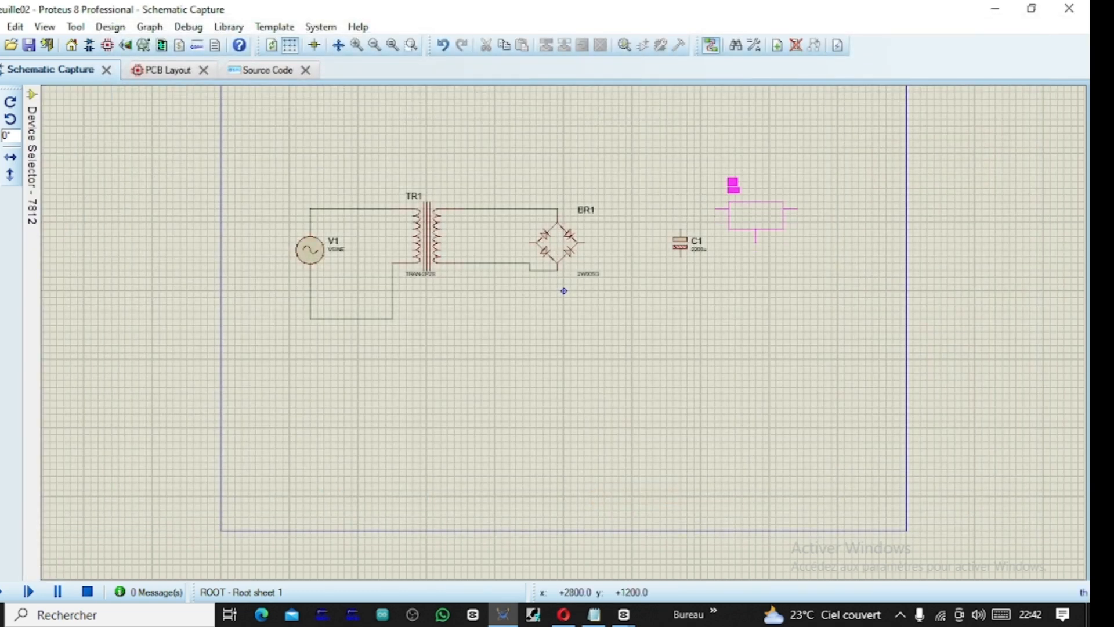
click(761, 202)
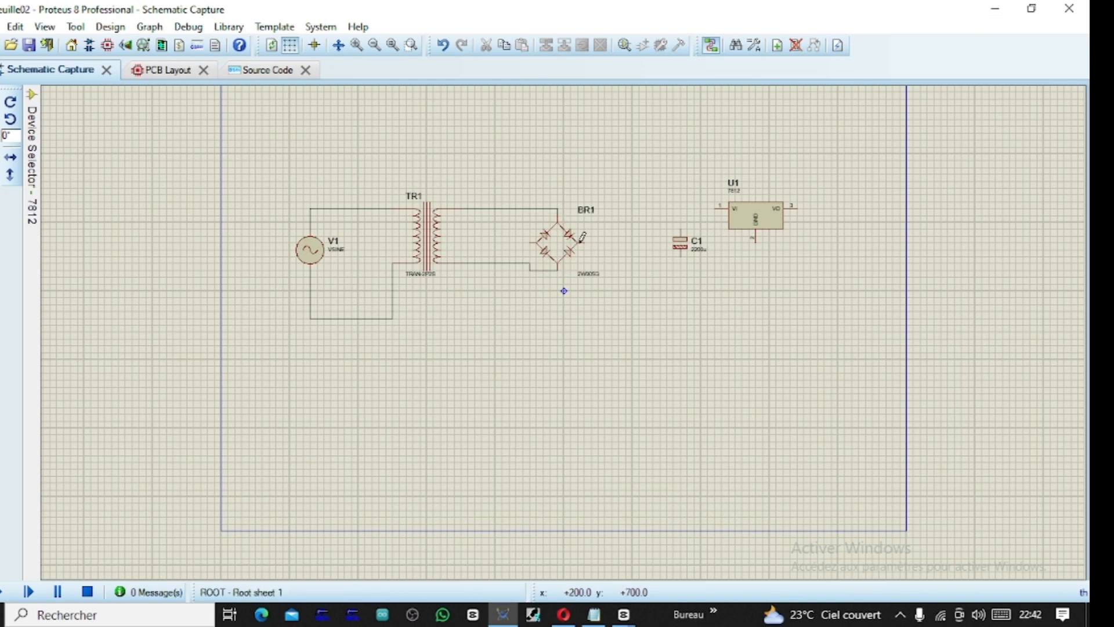
Wire BR1's right-hand output to the 7812's VI pin, then bring the regulator and C1 closer with C1's upper terminal on that wire
click(583, 241)
click(718, 207)
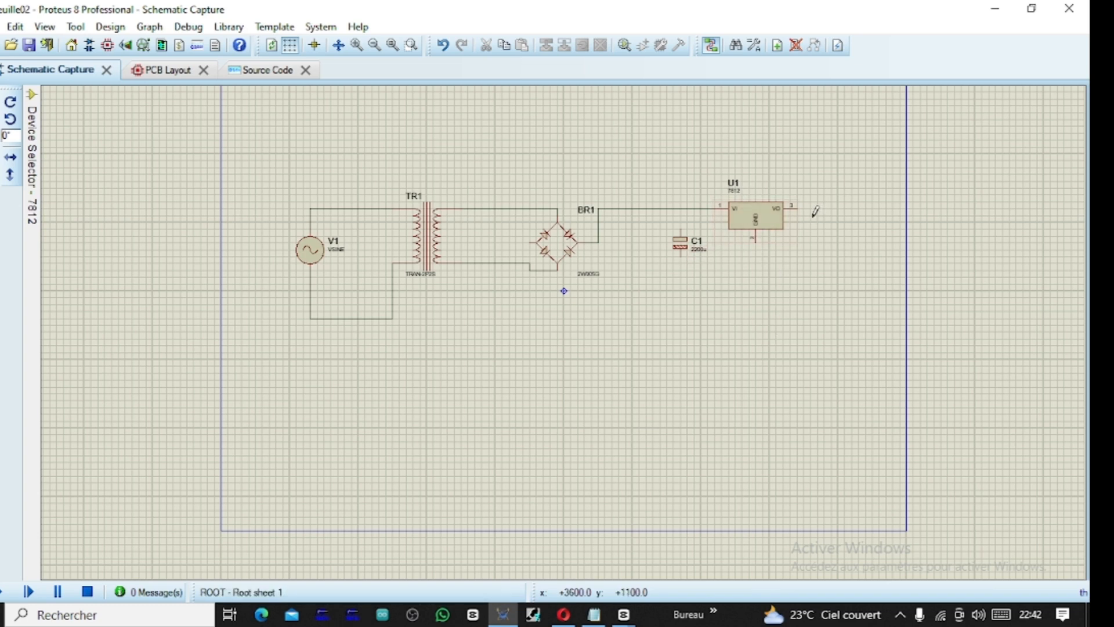
drag(680, 167, 851, 256)
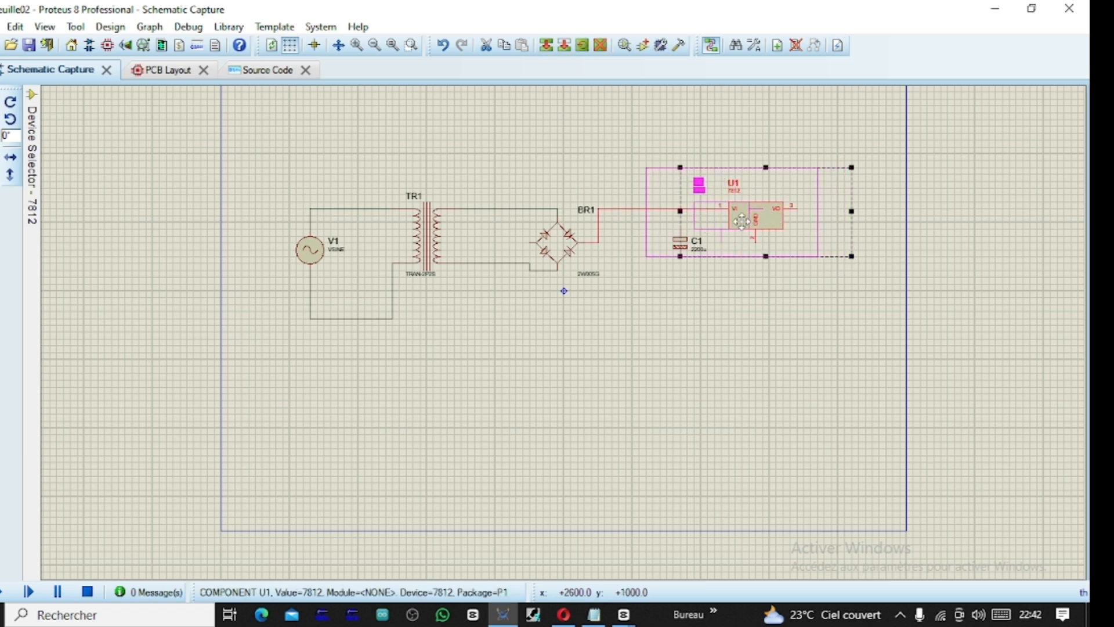
drag(742, 221, 715, 277)
click(812, 331)
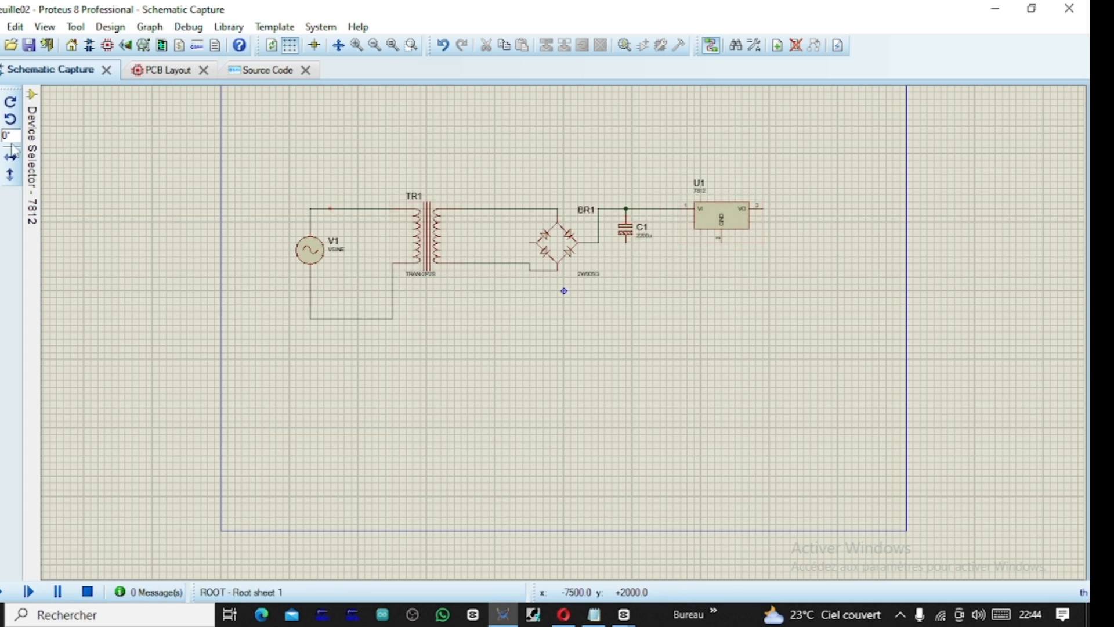
Pick the RESISTOR primitive using the keyword "resistor", and place it right of the 7812, rotated anti-clockwise to stand vertically
mouse_move(31, 165)
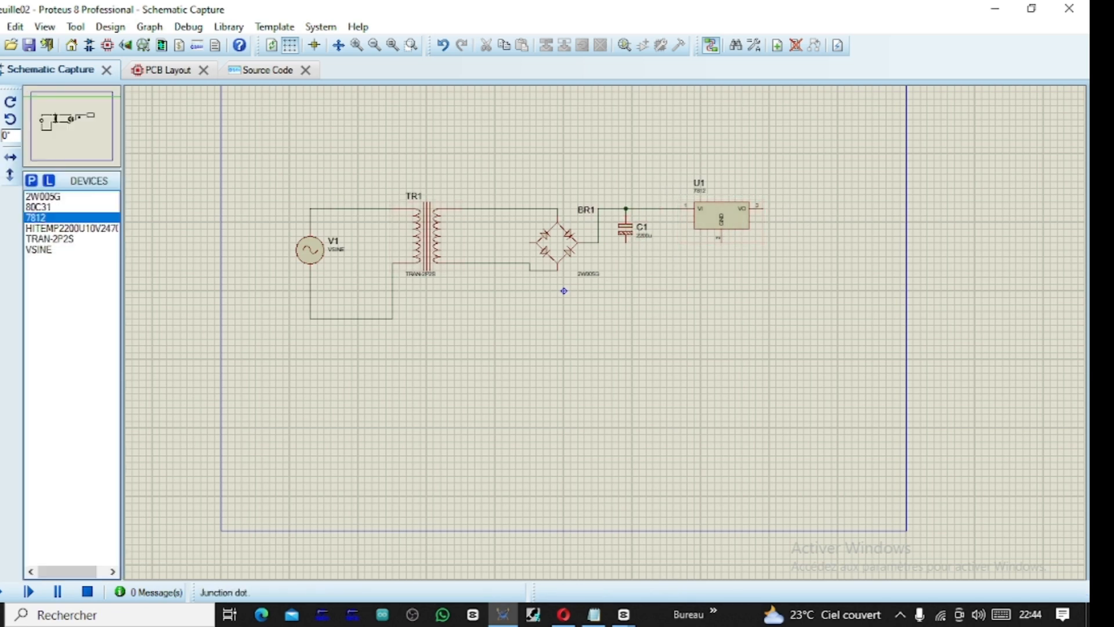
click(31, 181)
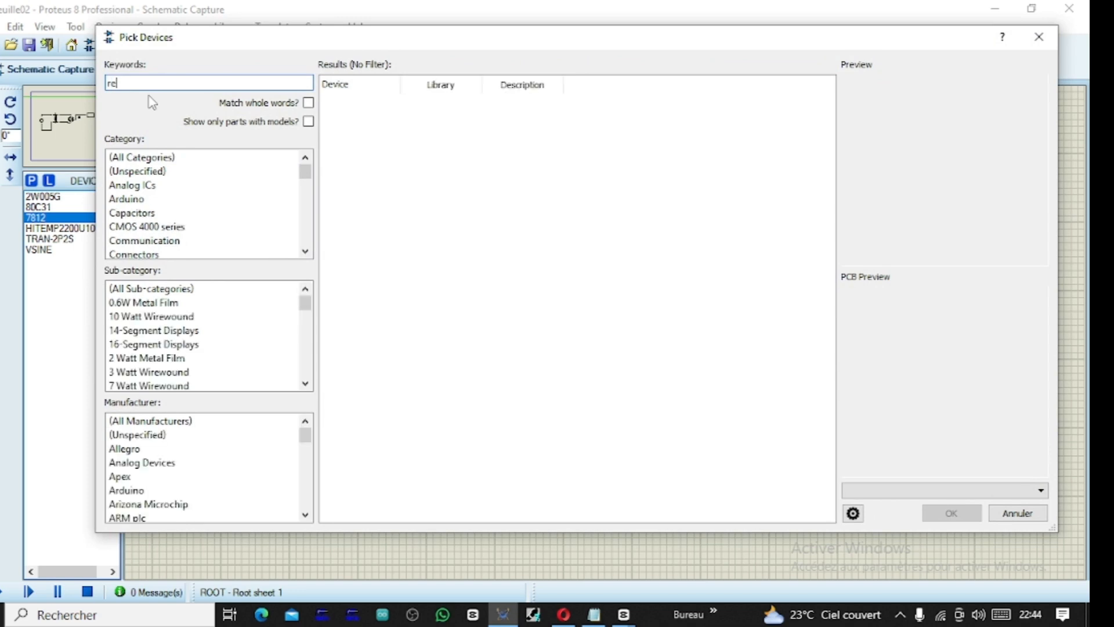
text(resisto)
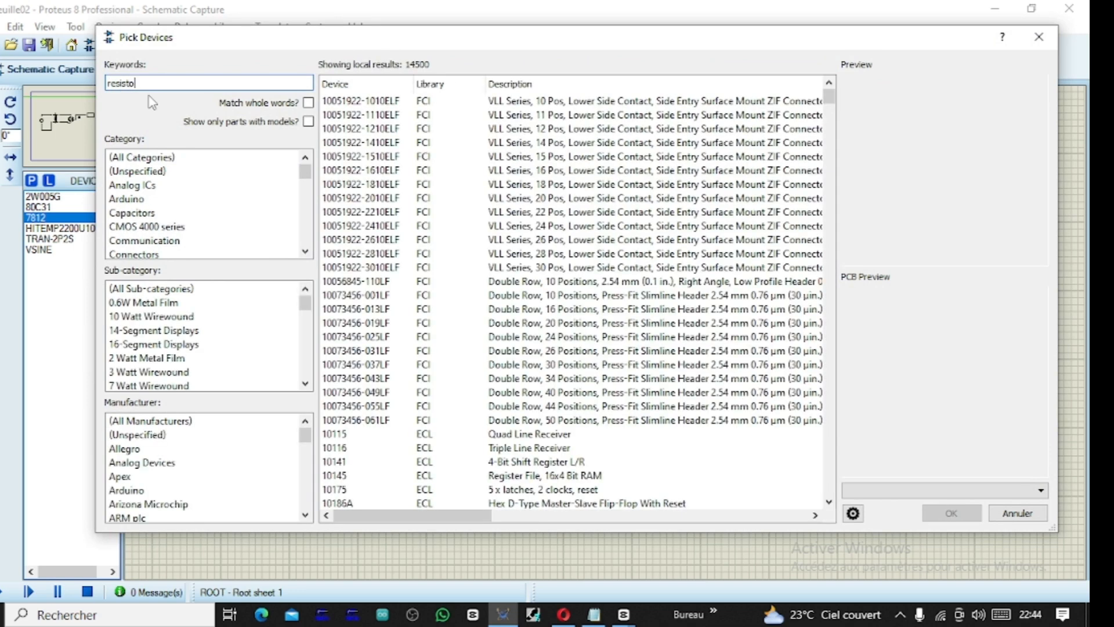
text(r)
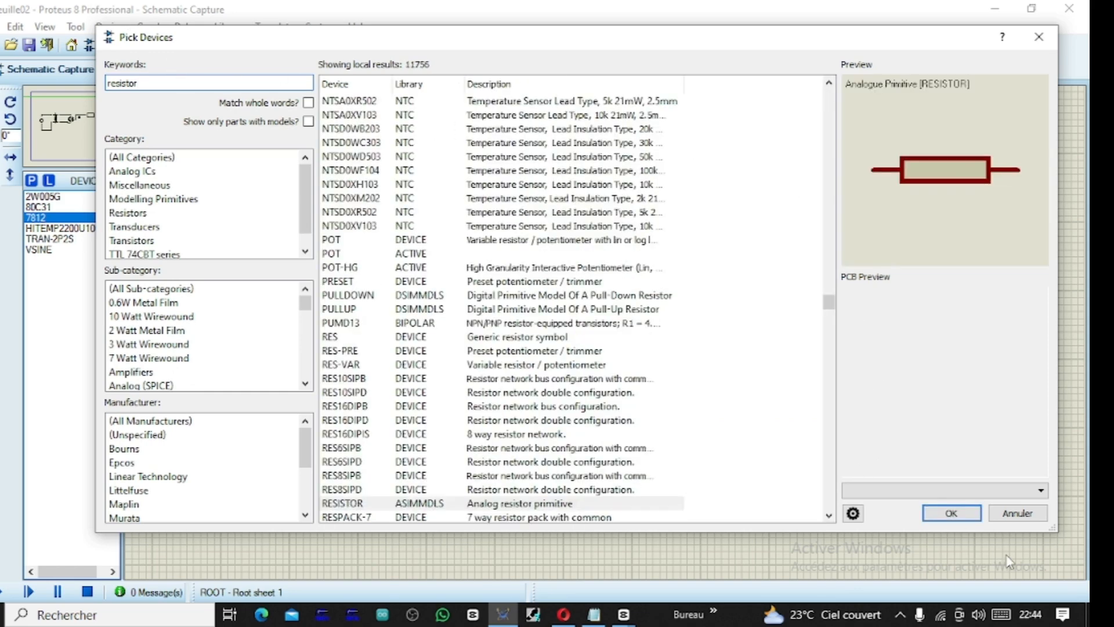
click(950, 513)
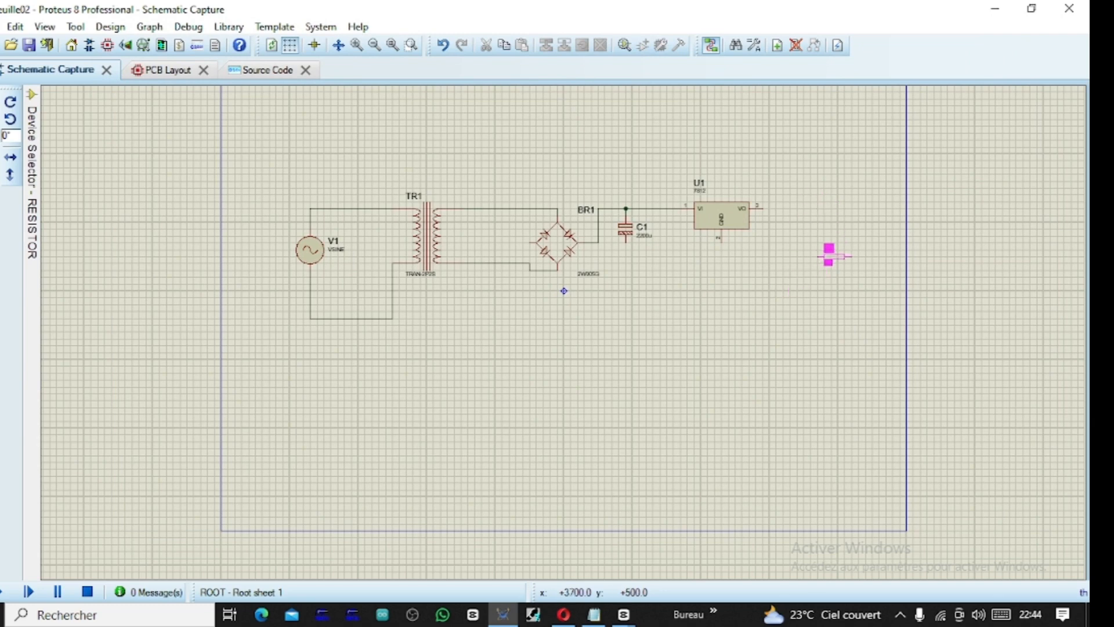
click(811, 244)
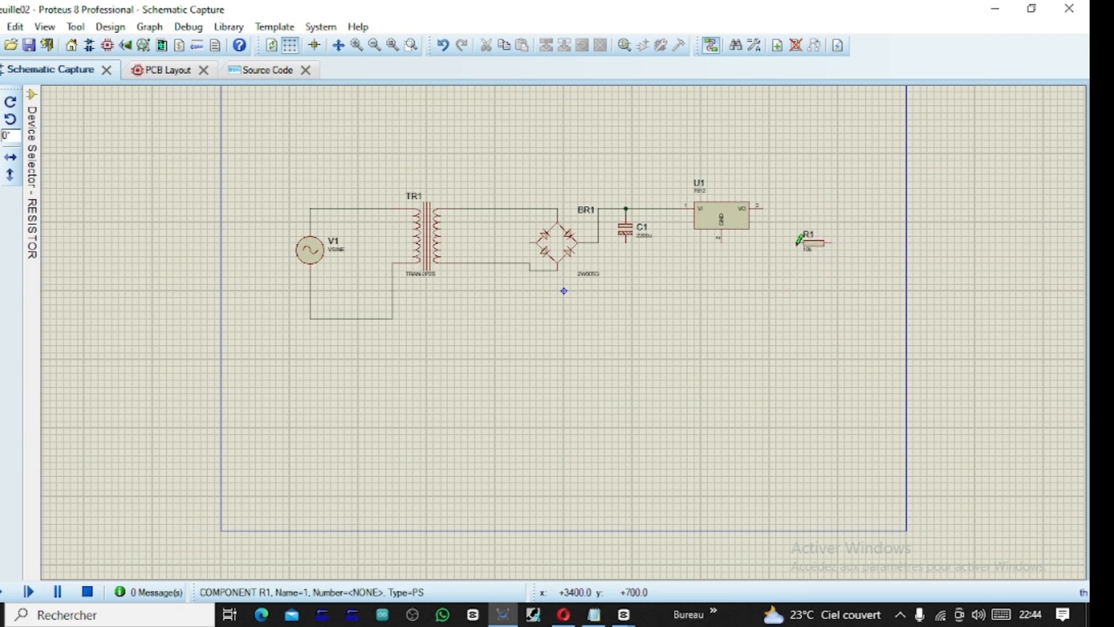
right_click(811, 252)
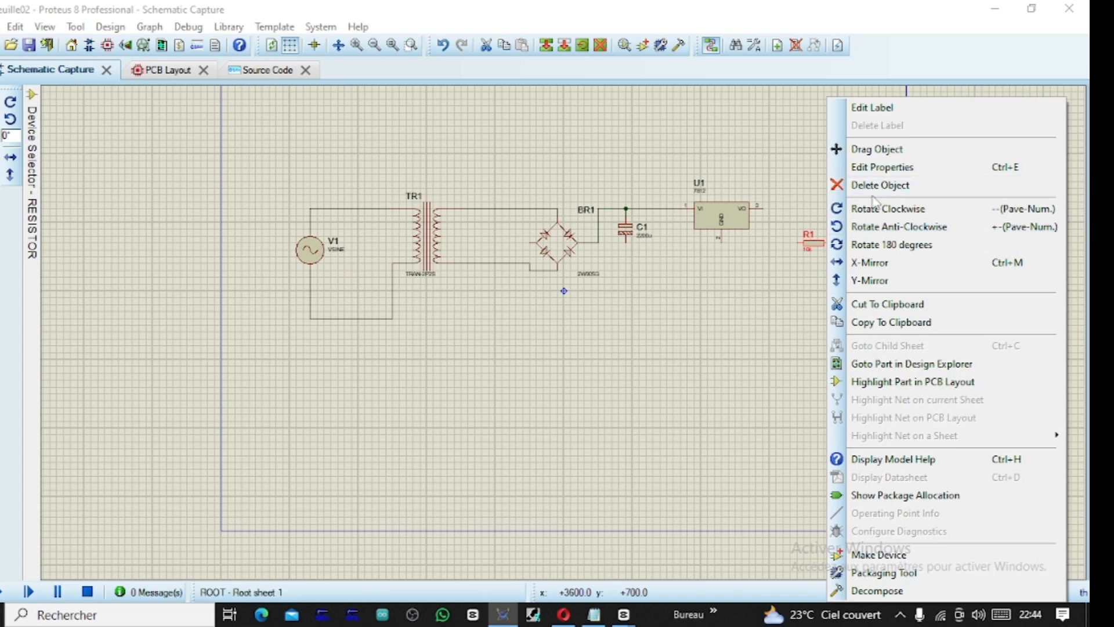
click(879, 228)
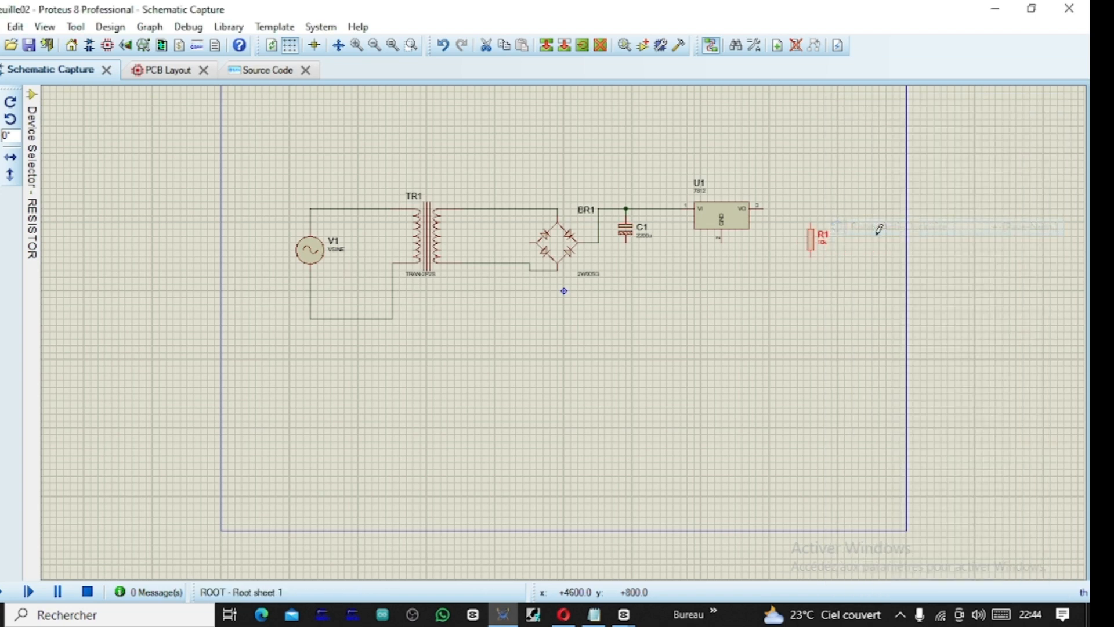
Wire the 7812's VO pin to R1's upper terminal, and BR1's left-hand terminal to R1's lower terminal along a line below the components
click(761, 203)
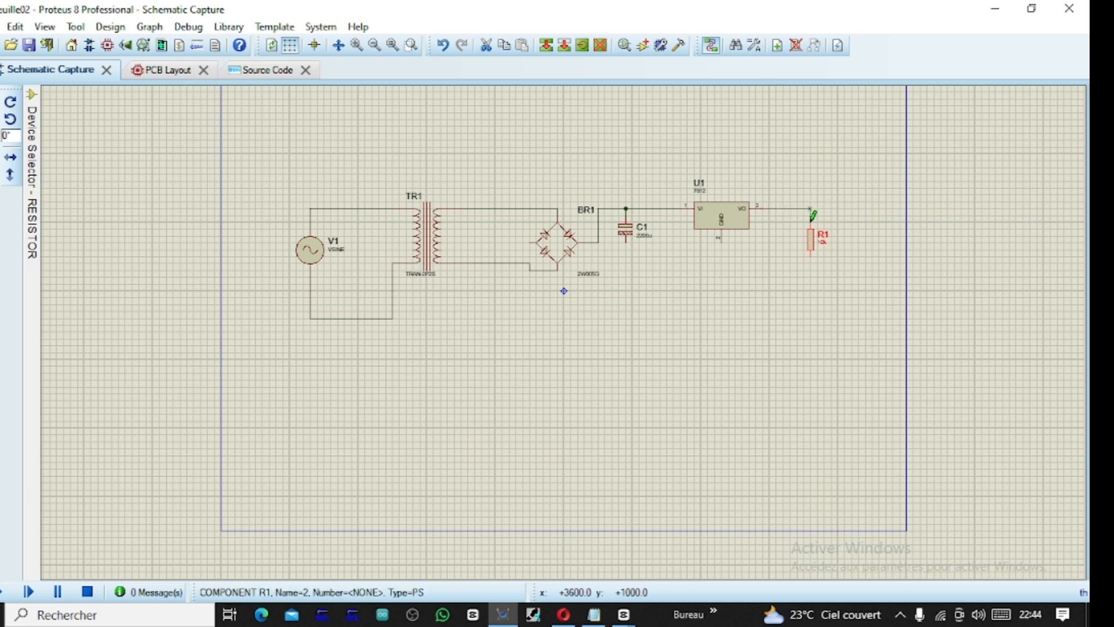
click(811, 225)
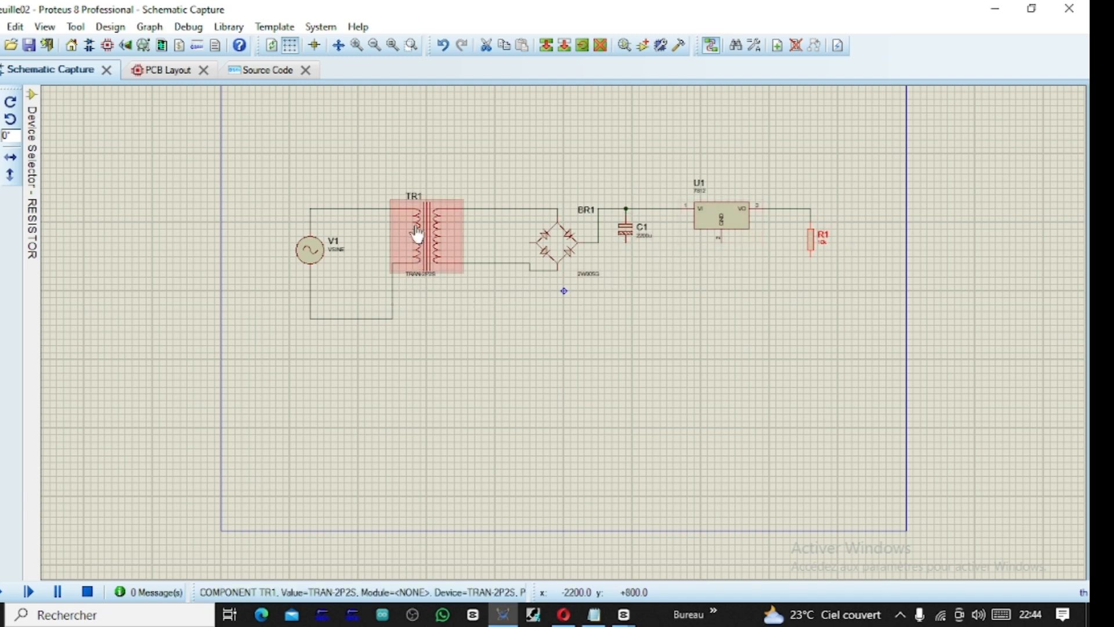
click(528, 238)
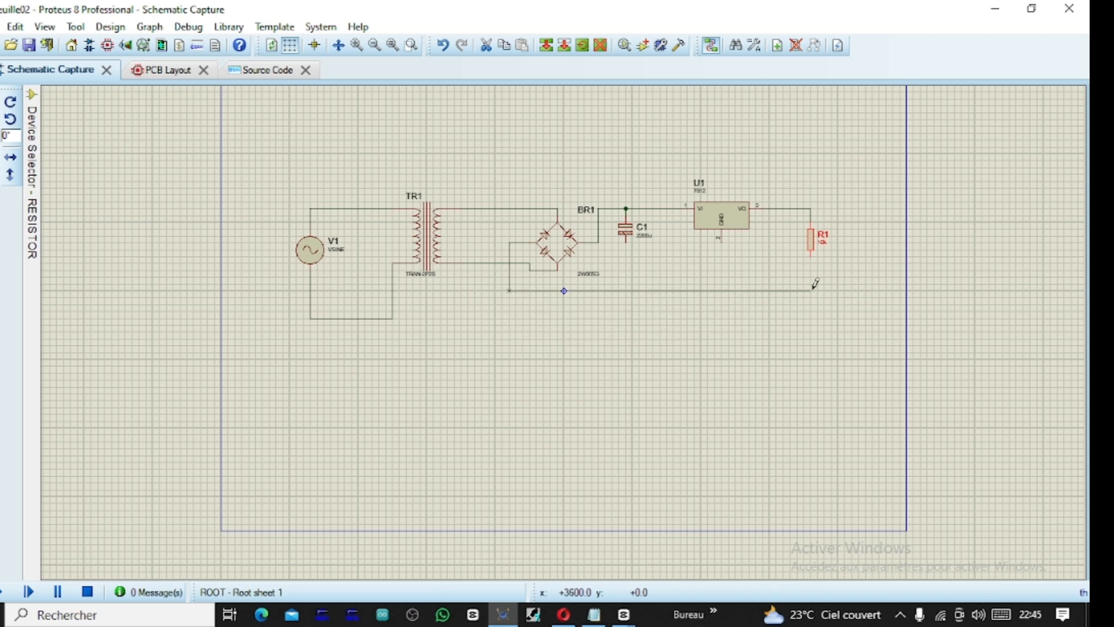
click(812, 253)
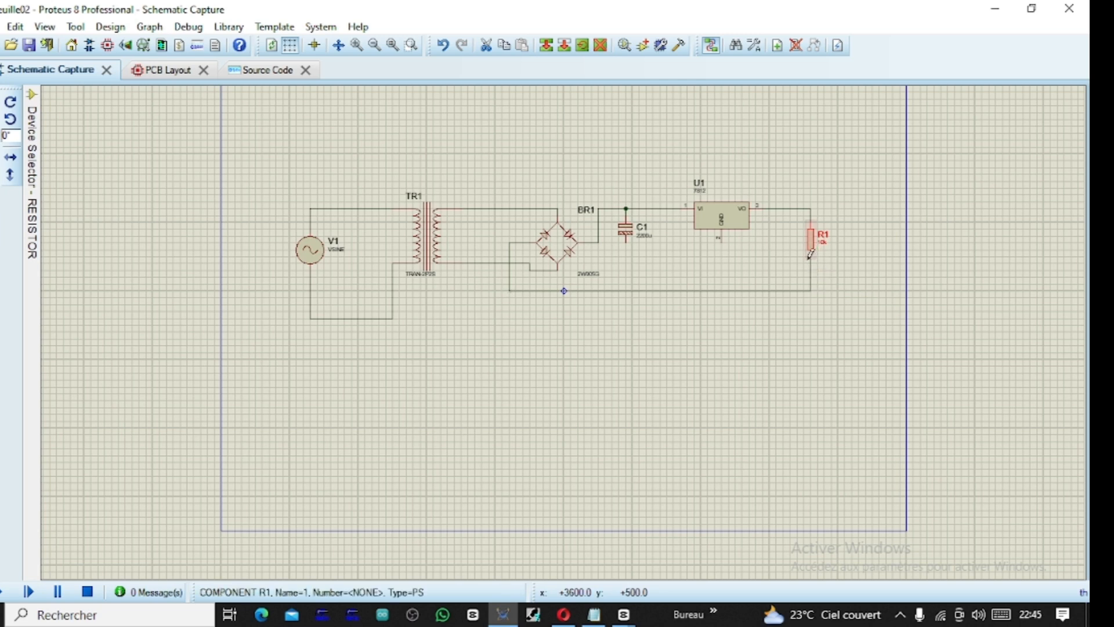
Connect the 7812's GND pin and C1's lower terminal to the return wire between BR1 and R1
click(720, 239)
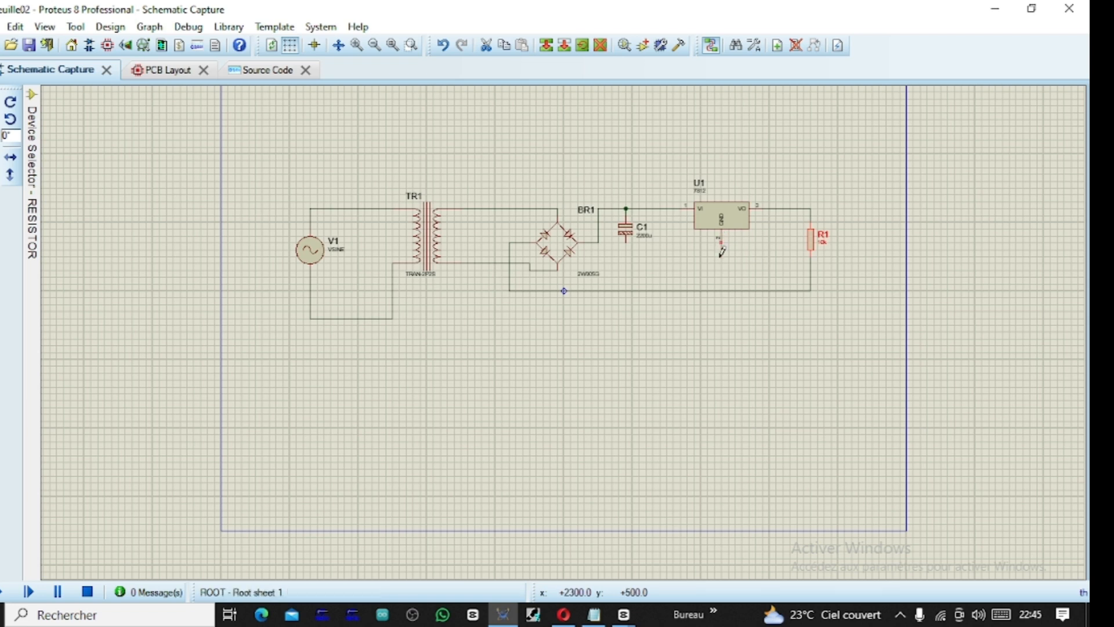
click(722, 289)
click(627, 243)
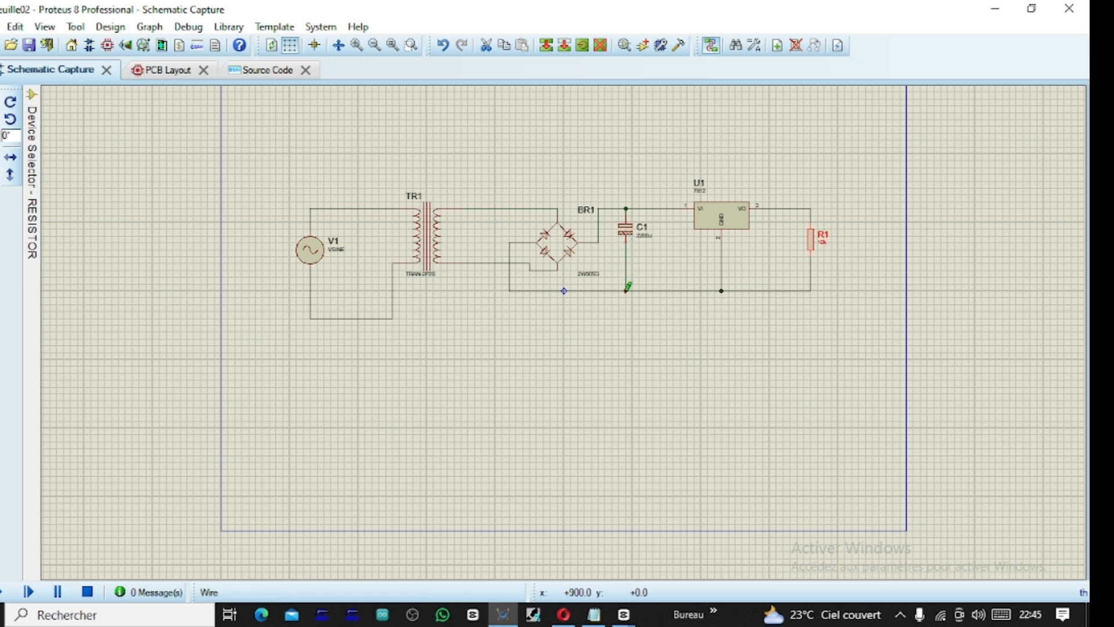
click(626, 289)
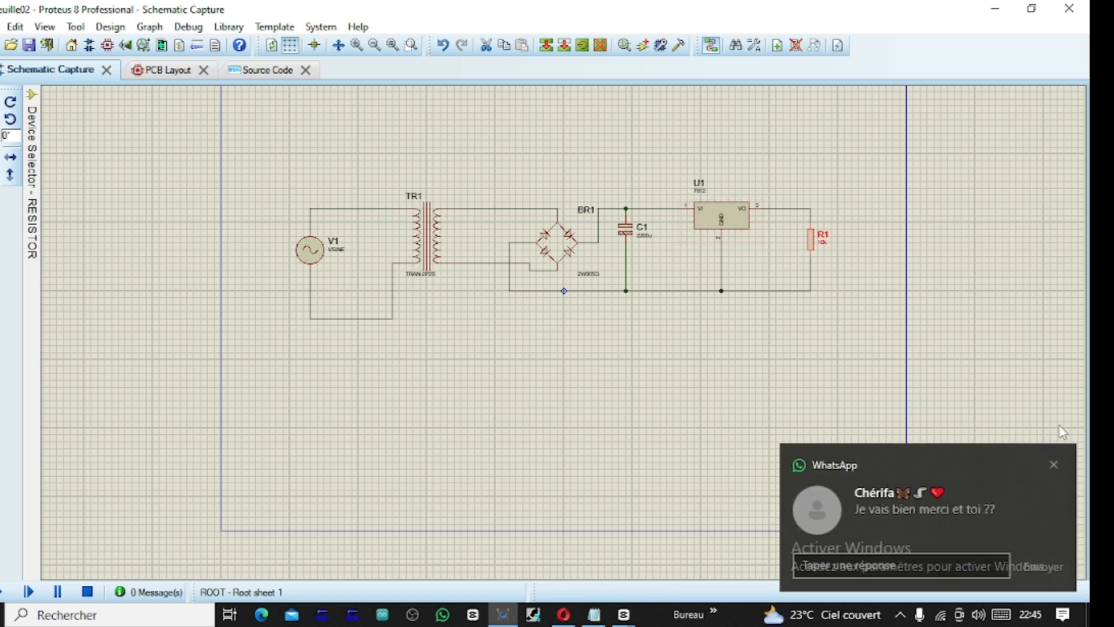
click(1047, 453)
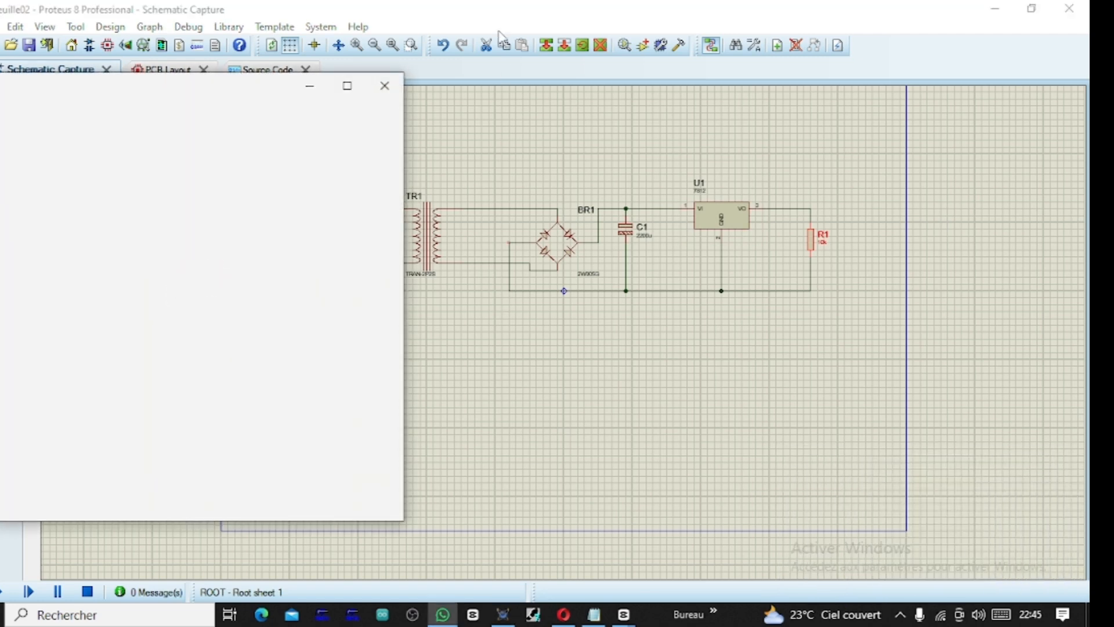
click(388, 86)
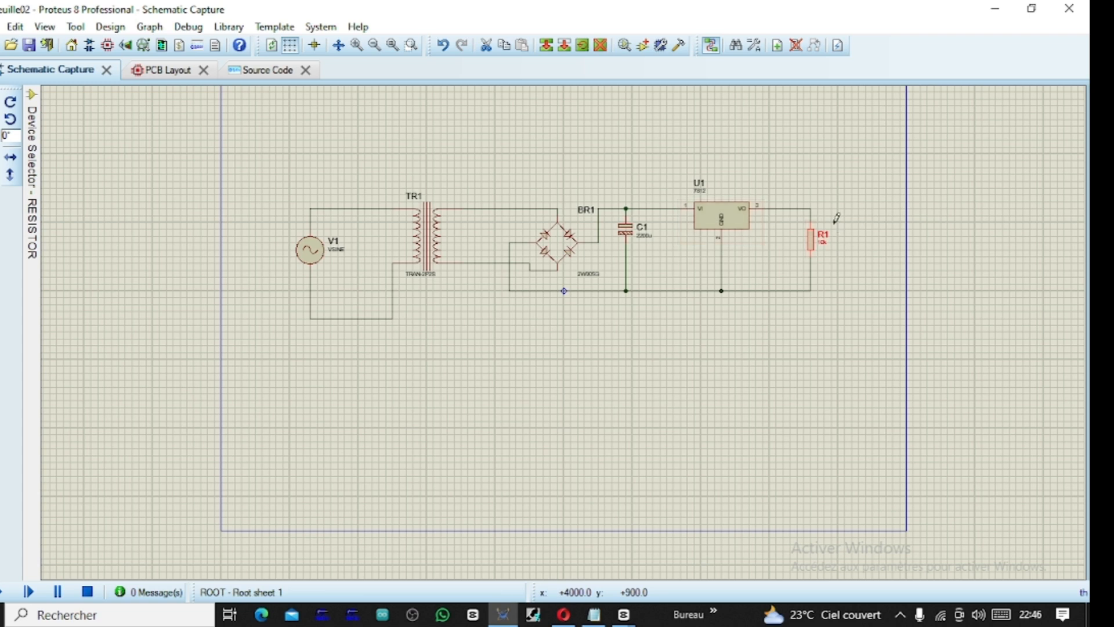
Delete the wire joining R1's lower terminal to the return line below the 7812's GND pin
right_click(811, 267)
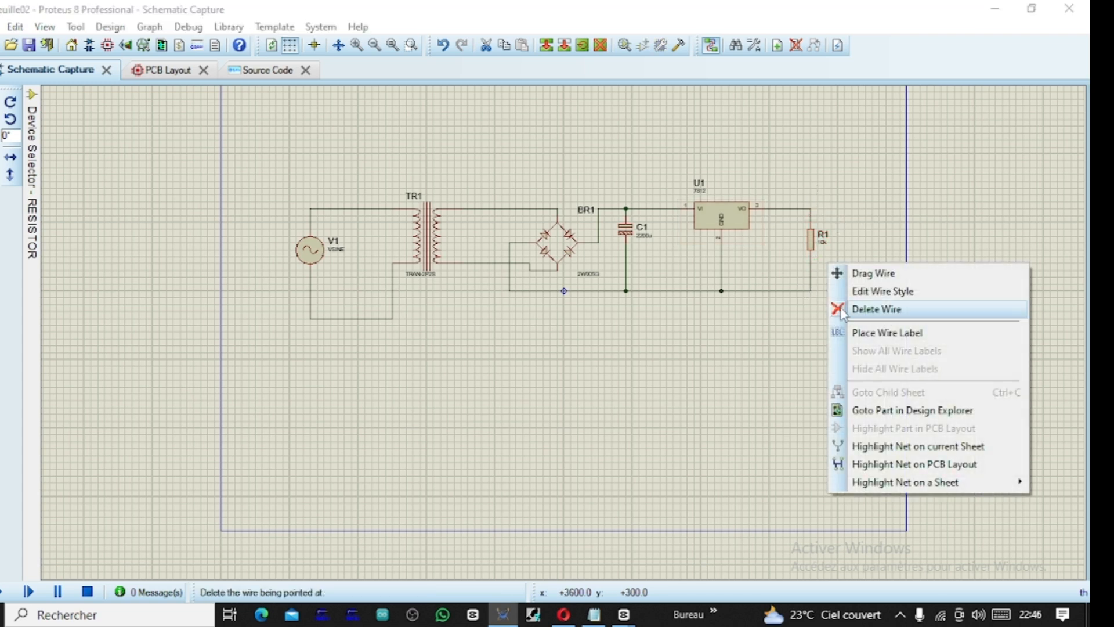
right_click(747, 286)
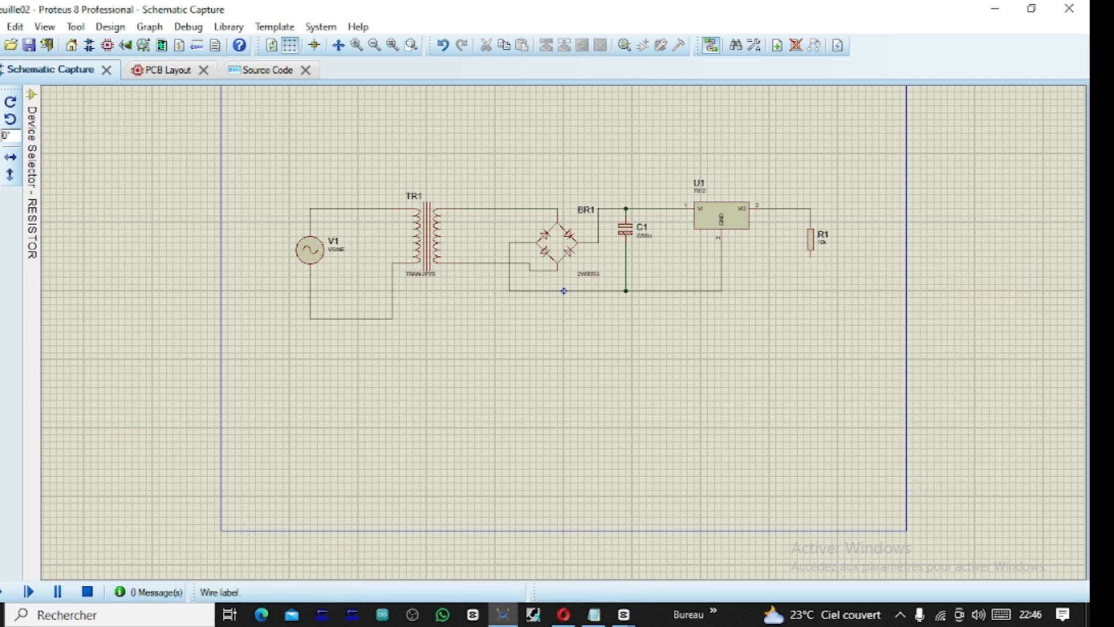
Remove the unused 80C31 device from the device selector
mouse_move(30, 166)
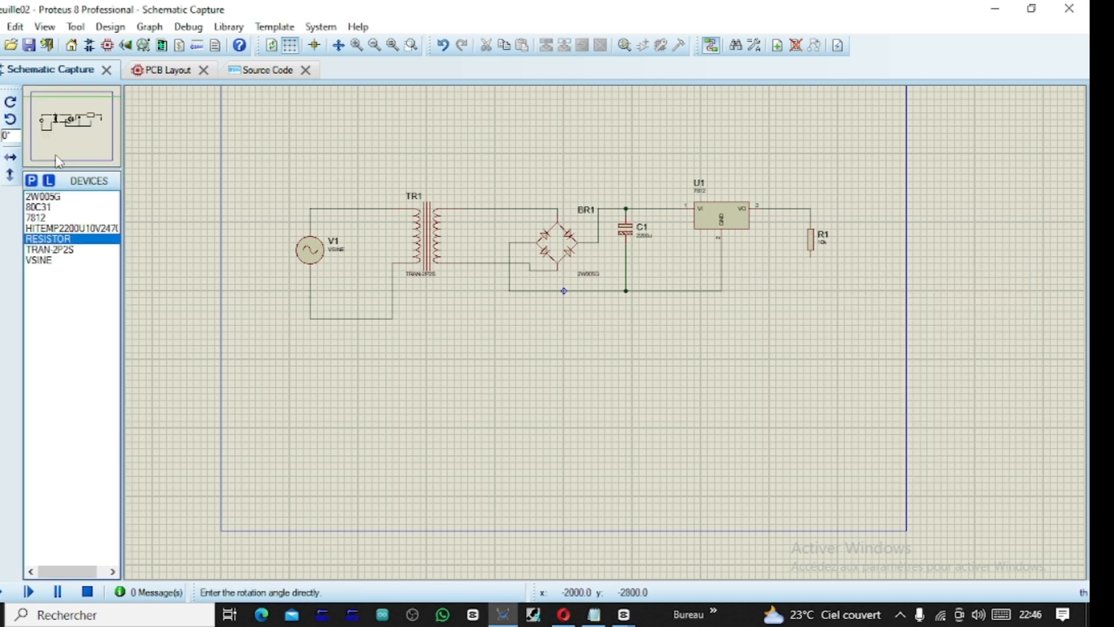
click(35, 198)
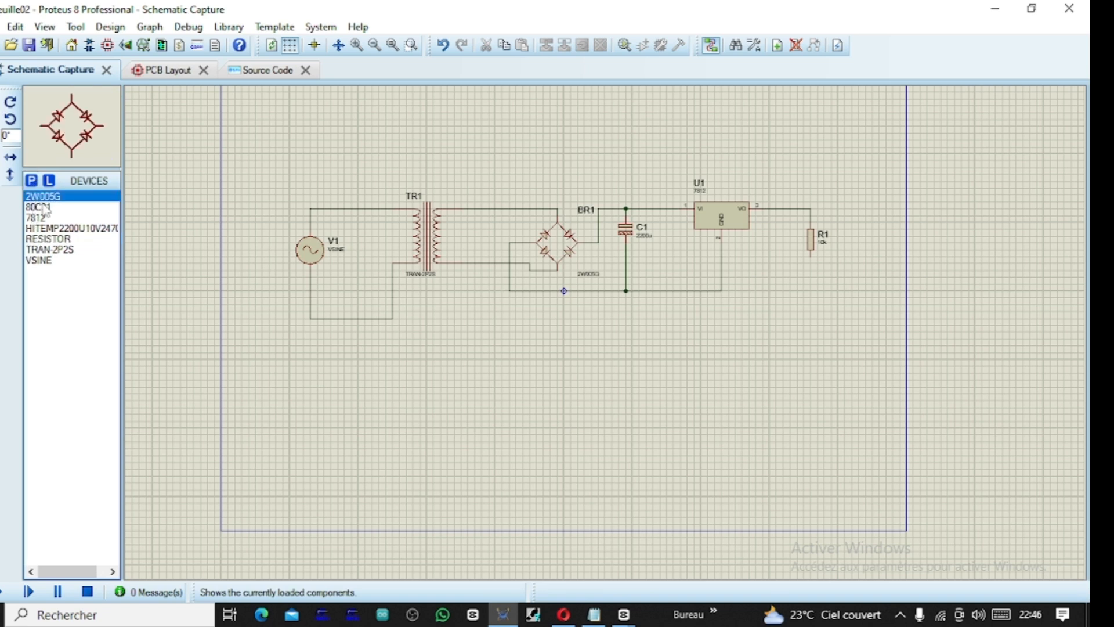
click(47, 207)
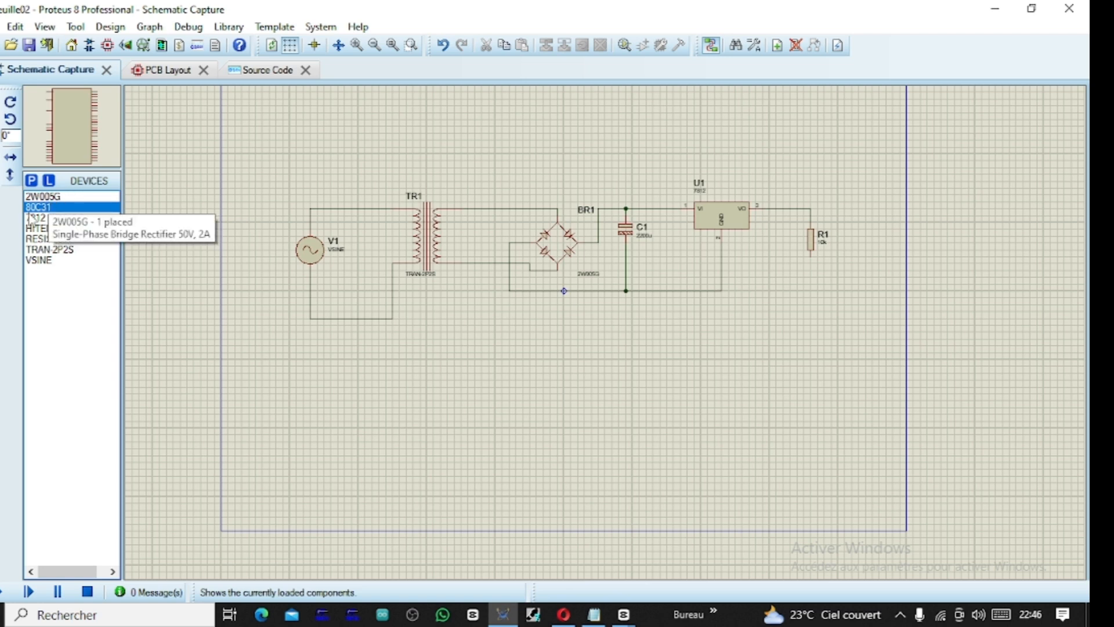
right_click(46, 207)
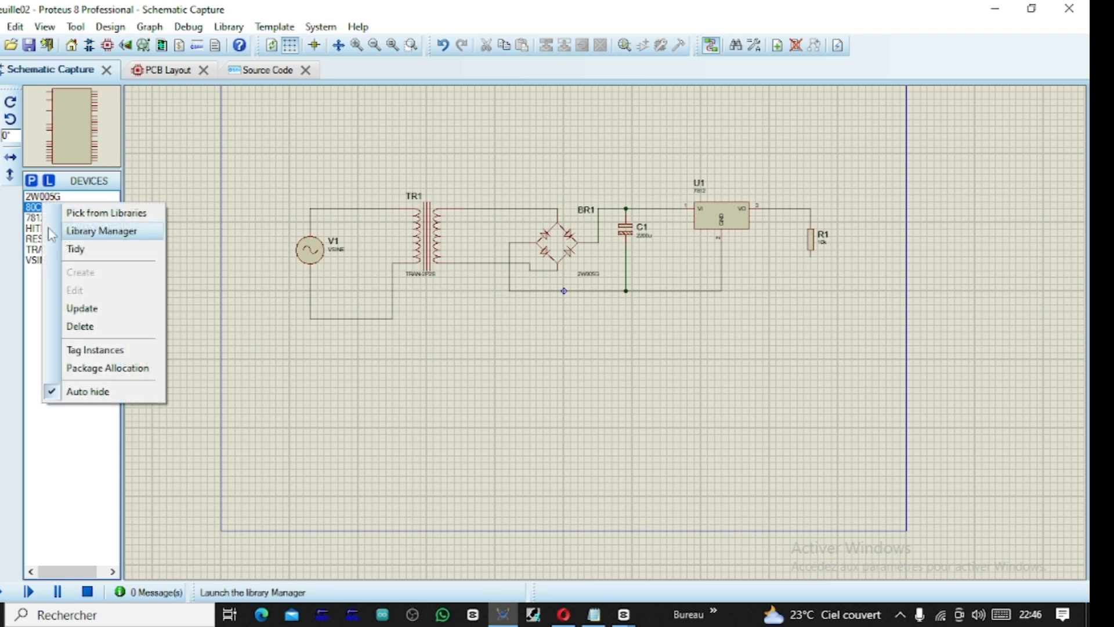
click(89, 326)
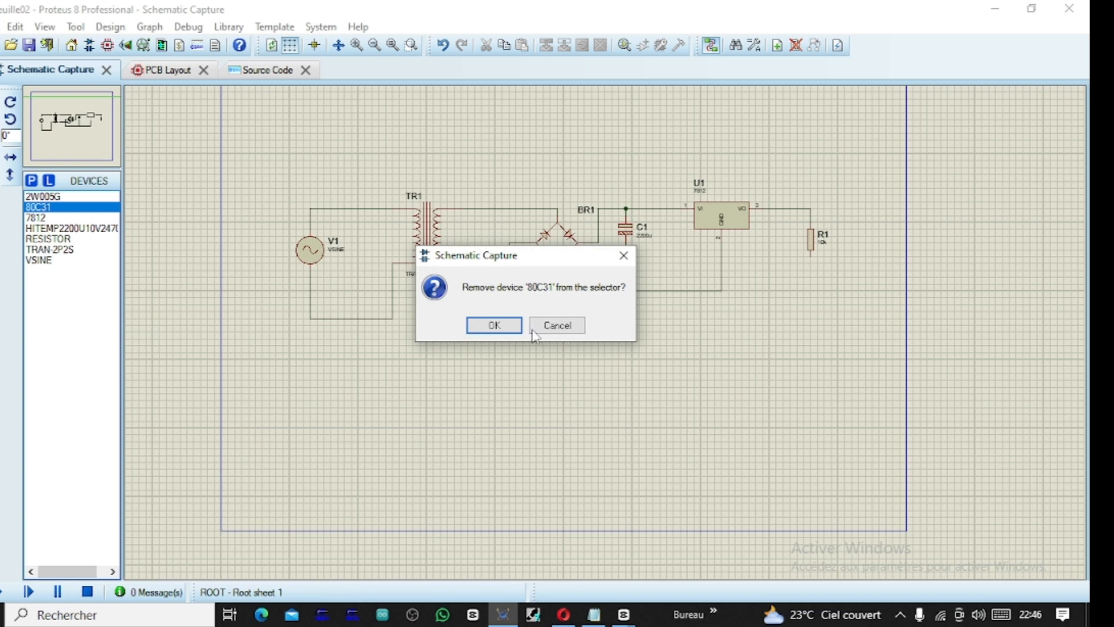
click(510, 326)
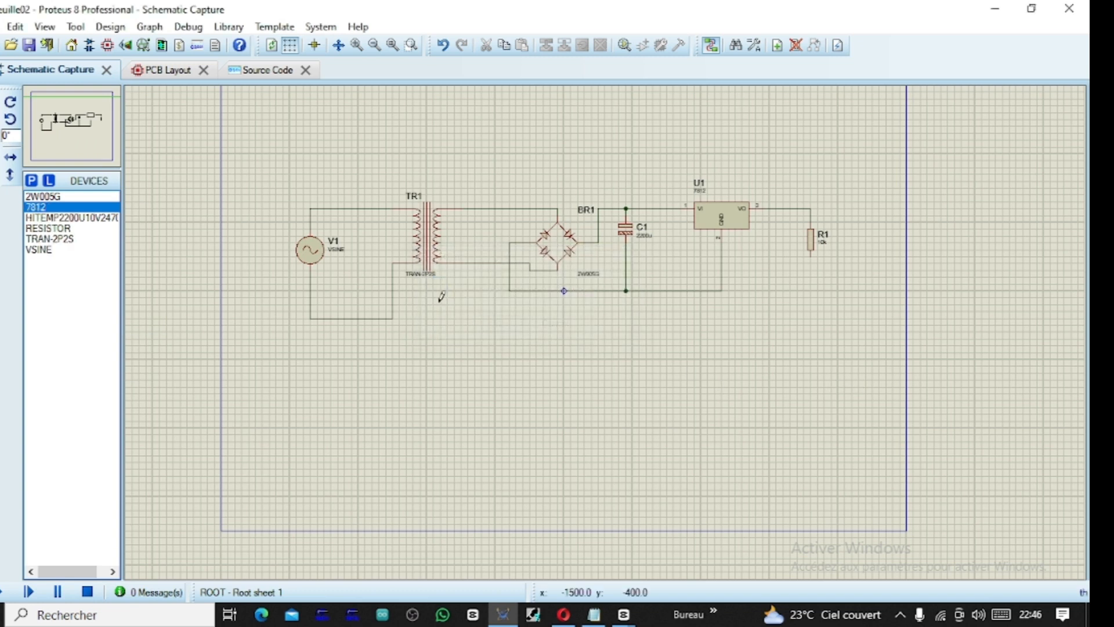
click(91, 219)
click(61, 230)
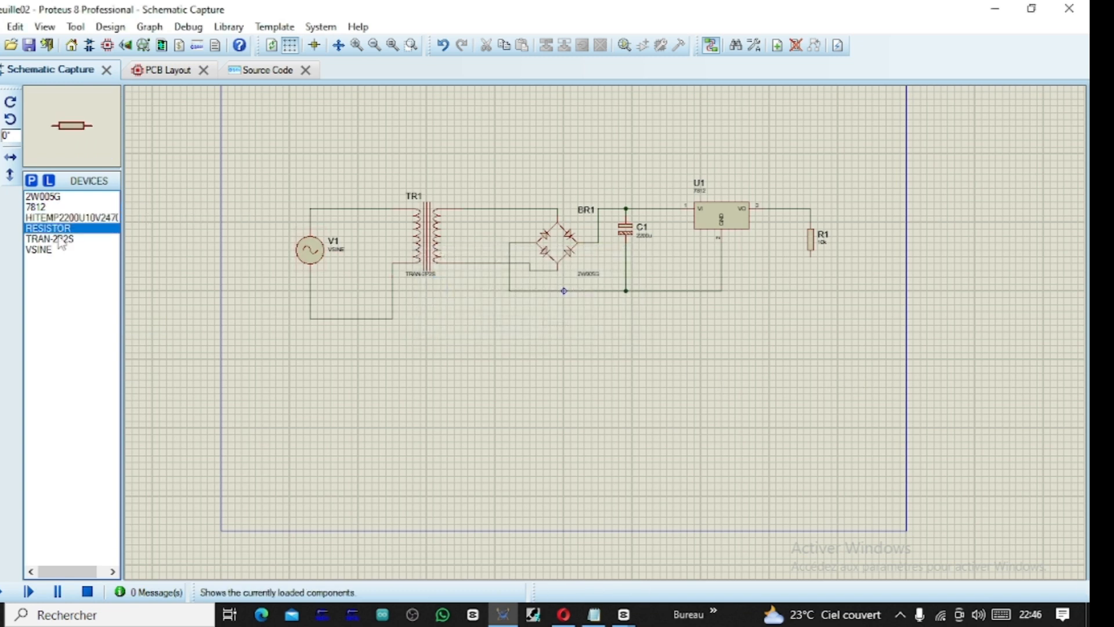
click(59, 239)
click(30, 249)
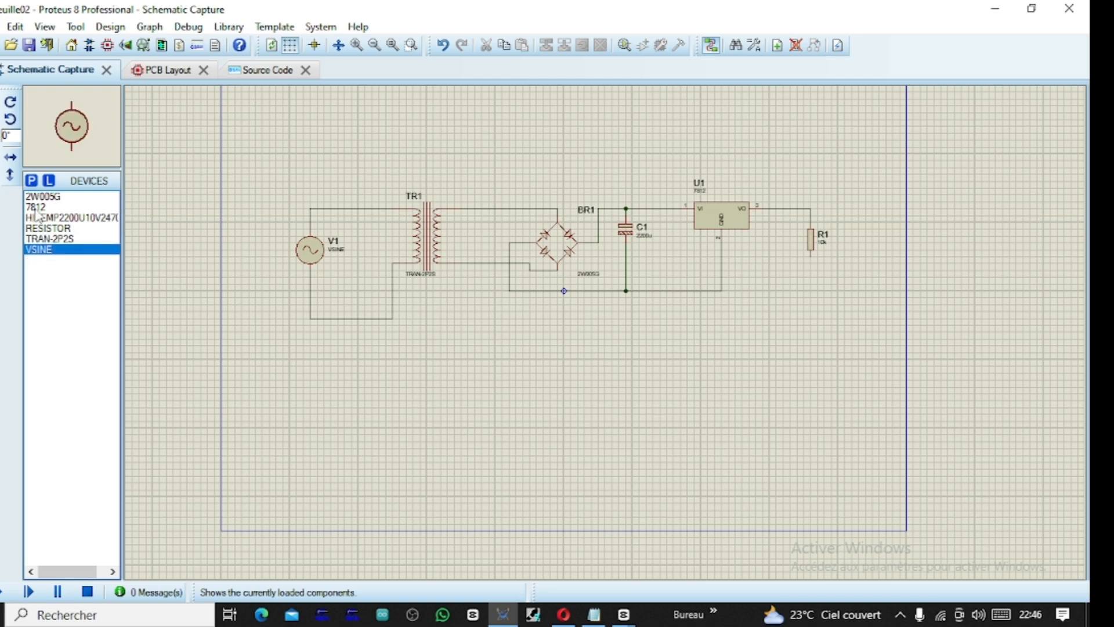
Search the device library for "led" and browse the LED models, previewing LED-BIRG, without adding a part
click(31, 180)
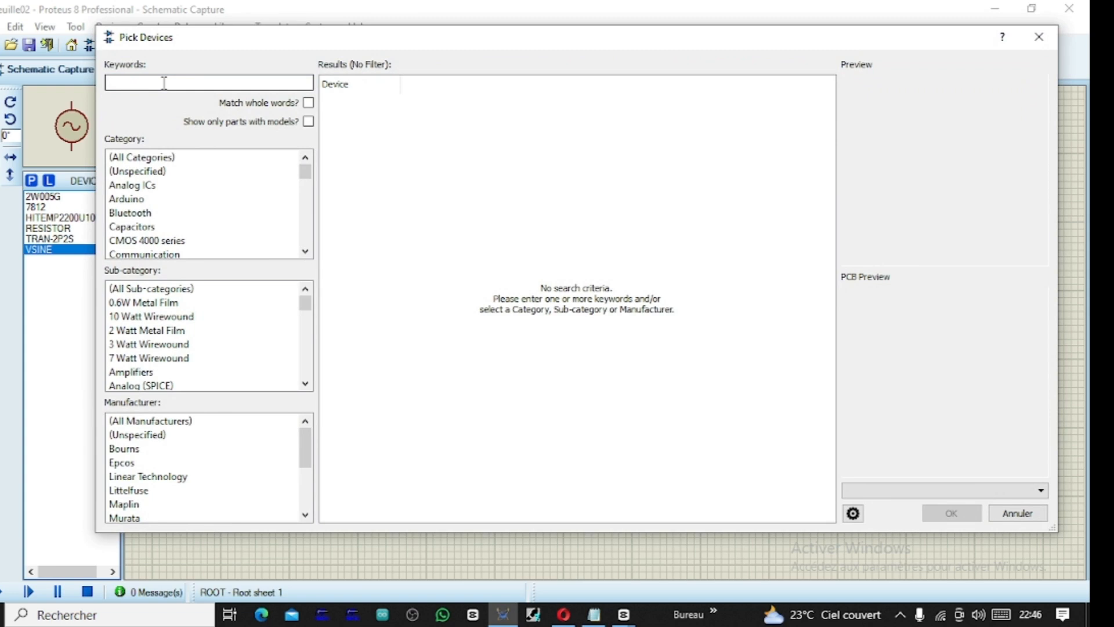
text(led)
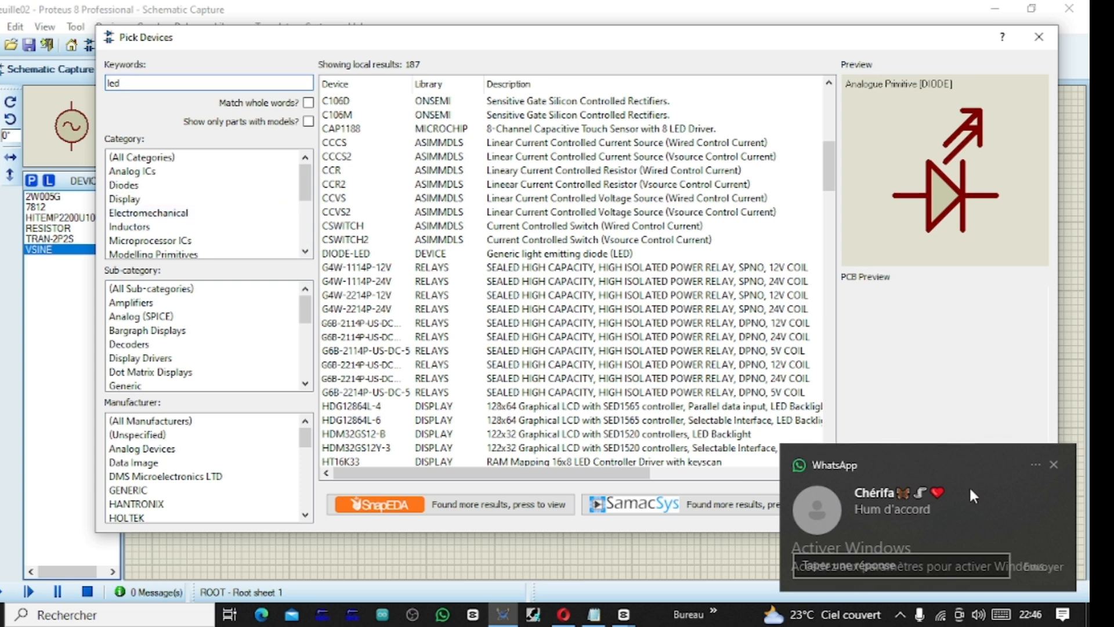
click(1053, 463)
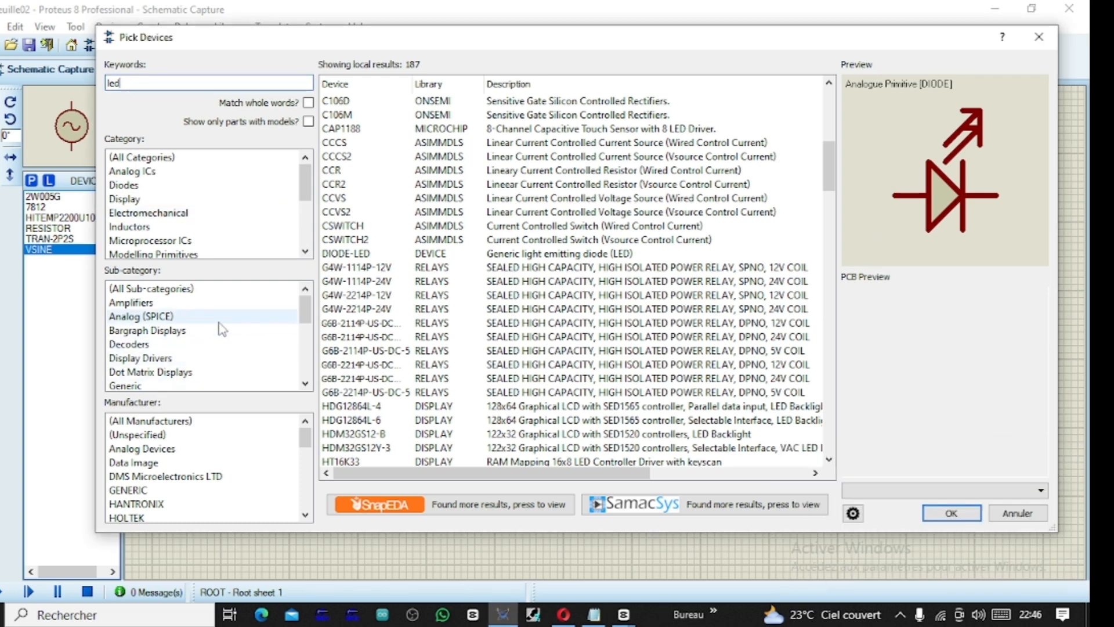
scroll(222, 329, down, 1)
scroll(185, 232, down, 1)
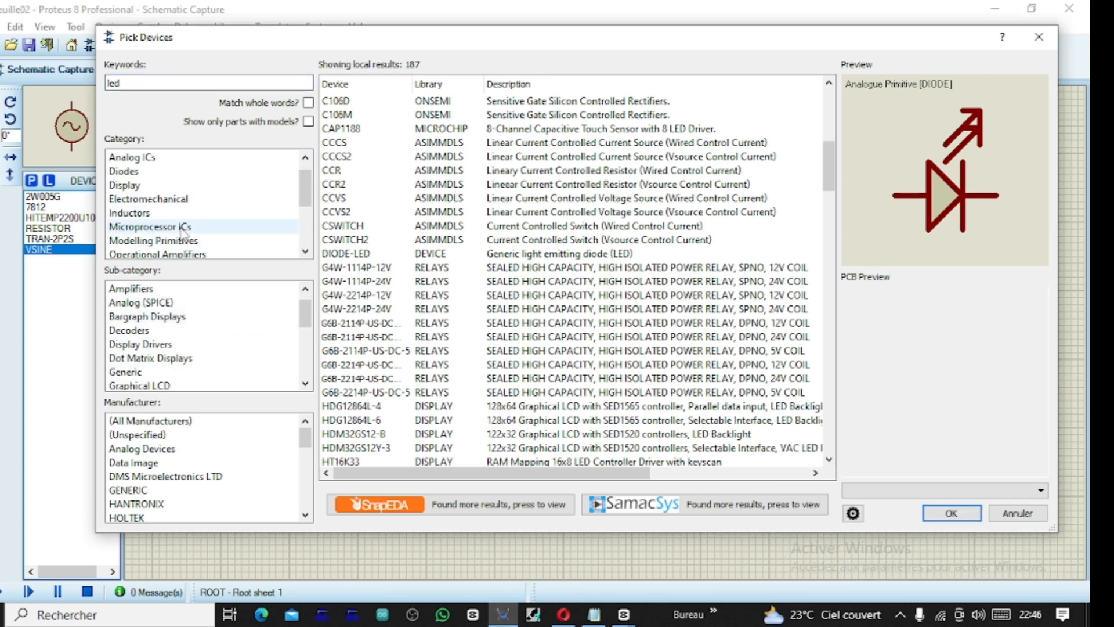
scroll(184, 233, down, 7)
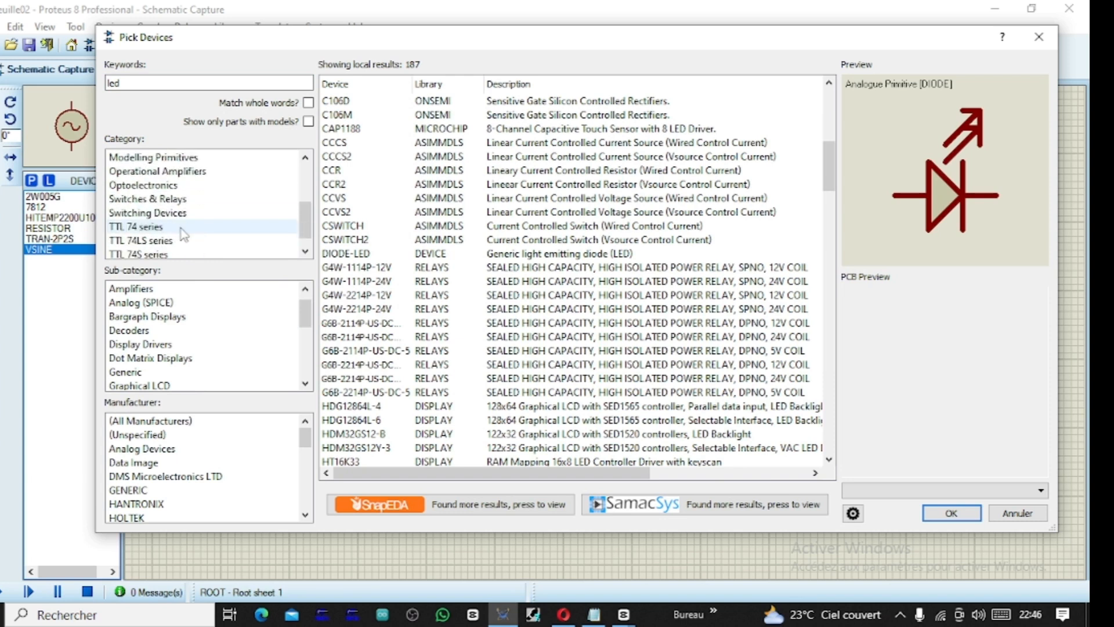
scroll(183, 233, up, 8)
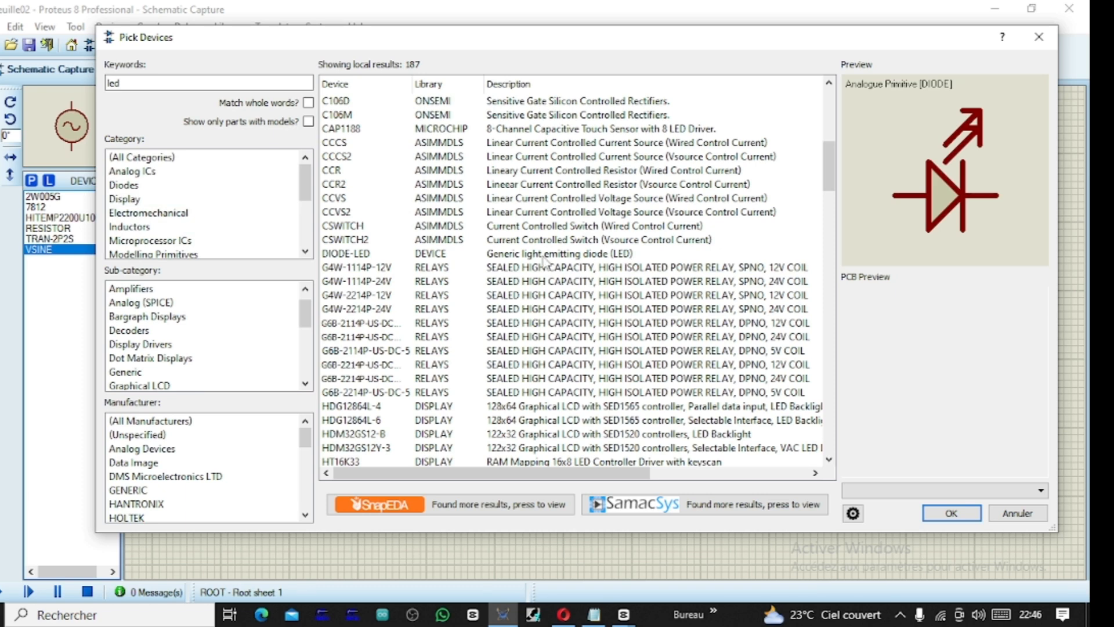
scroll(546, 263, down, 1)
scroll(546, 263, up, 1)
scroll(545, 261, up, 2)
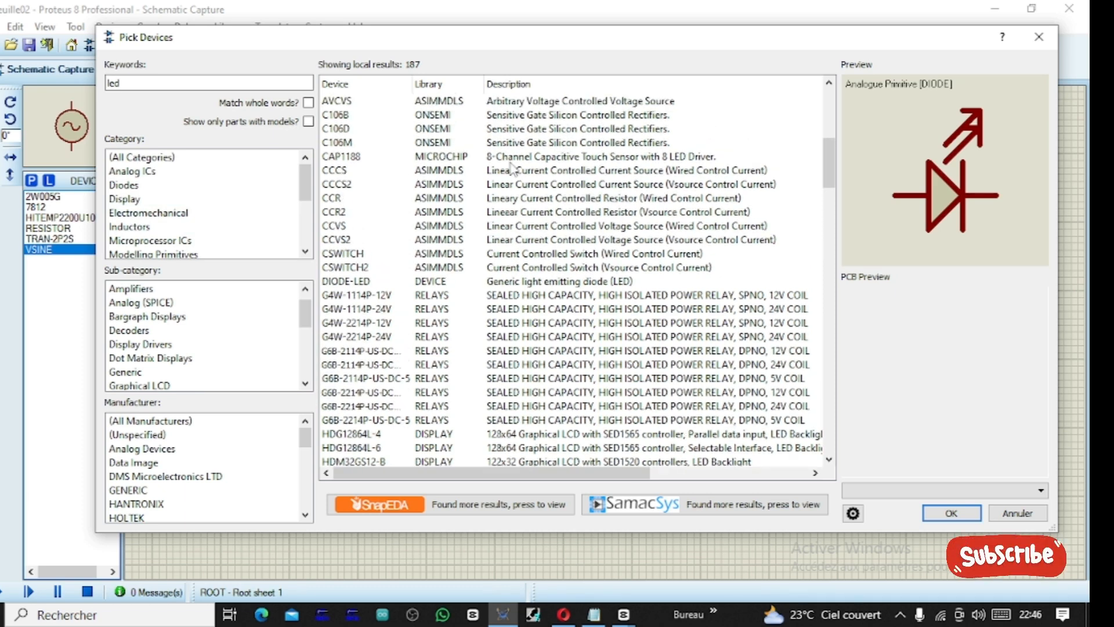
scroll(560, 145, down, 12)
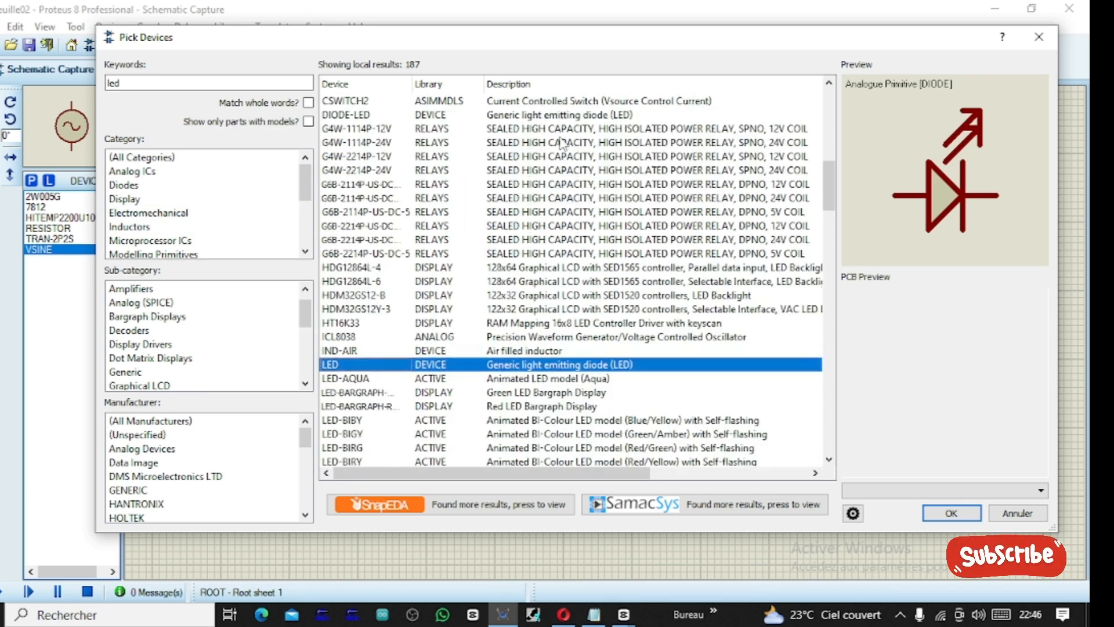
scroll(561, 158, down, 4)
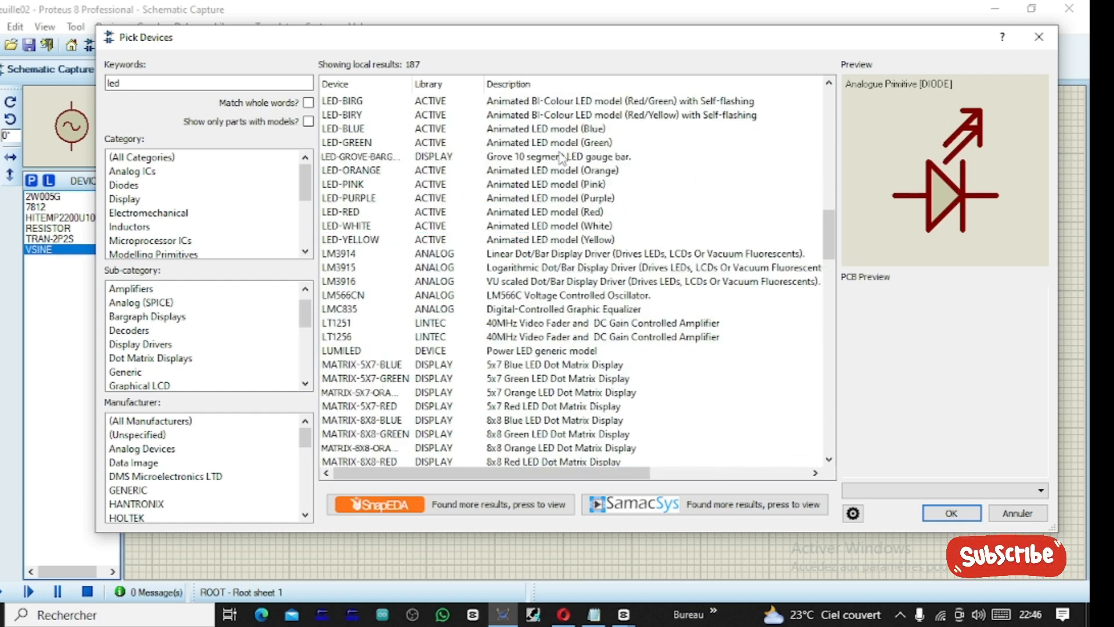
click(665, 102)
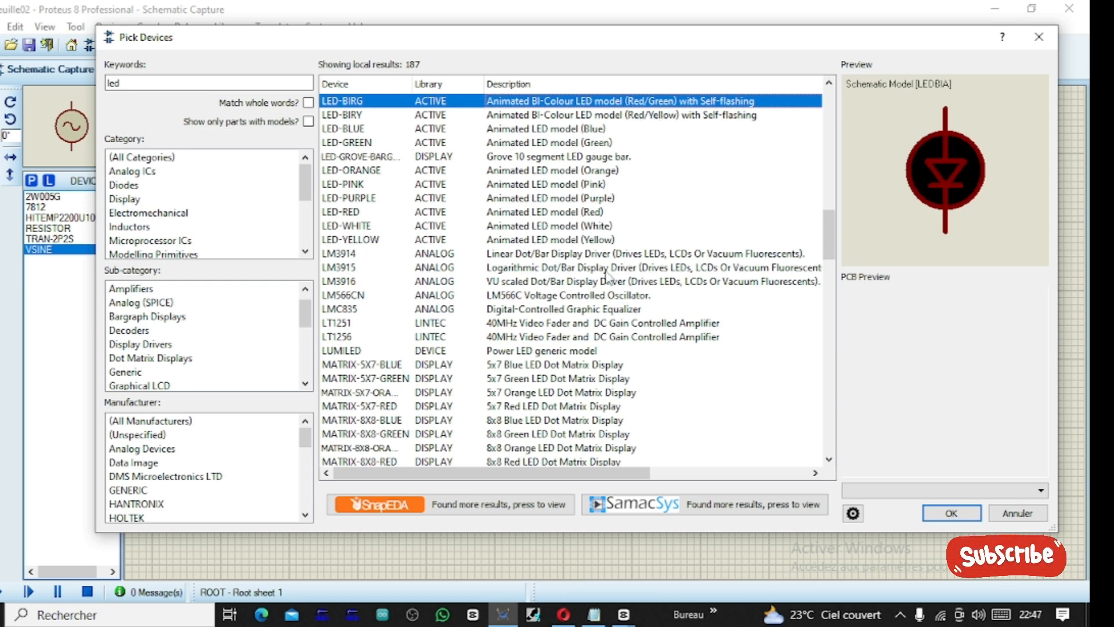
click(1039, 37)
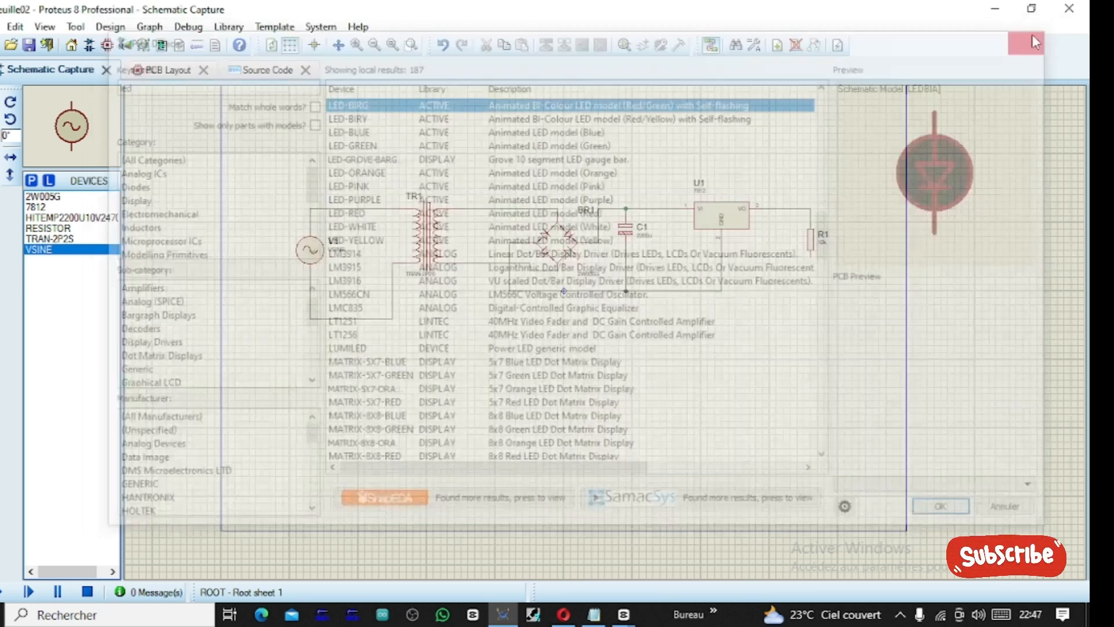
Switch to the Opera browser and examine Positron-libre's LED resistor table for resistor values by supply voltage, LED colour and current
click(563, 613)
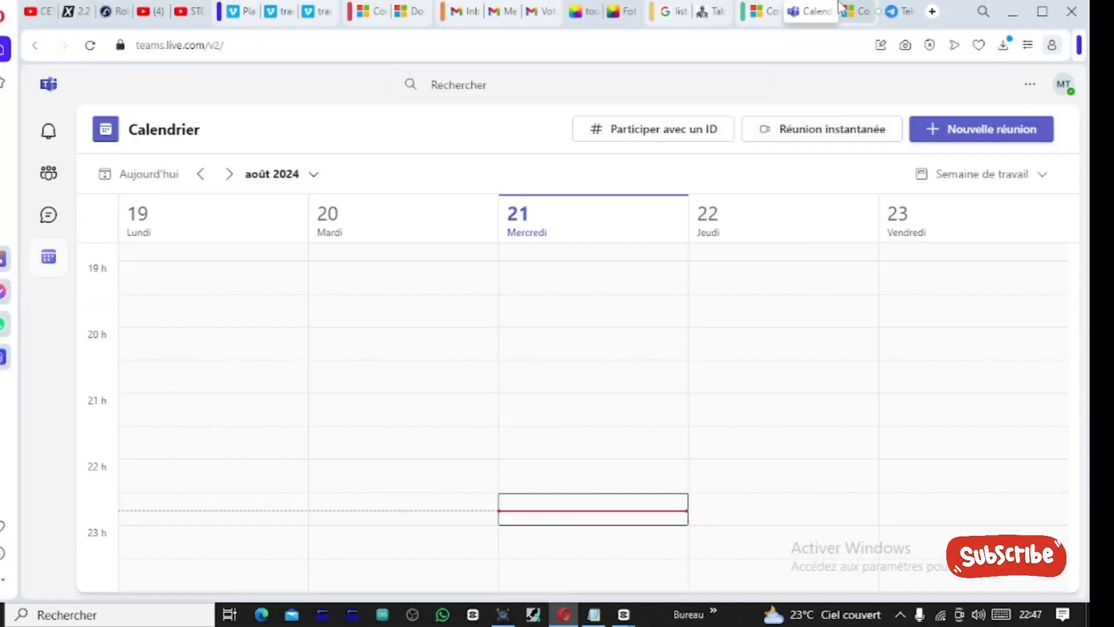
click(718, 11)
scroll(405, 288, down, 2)
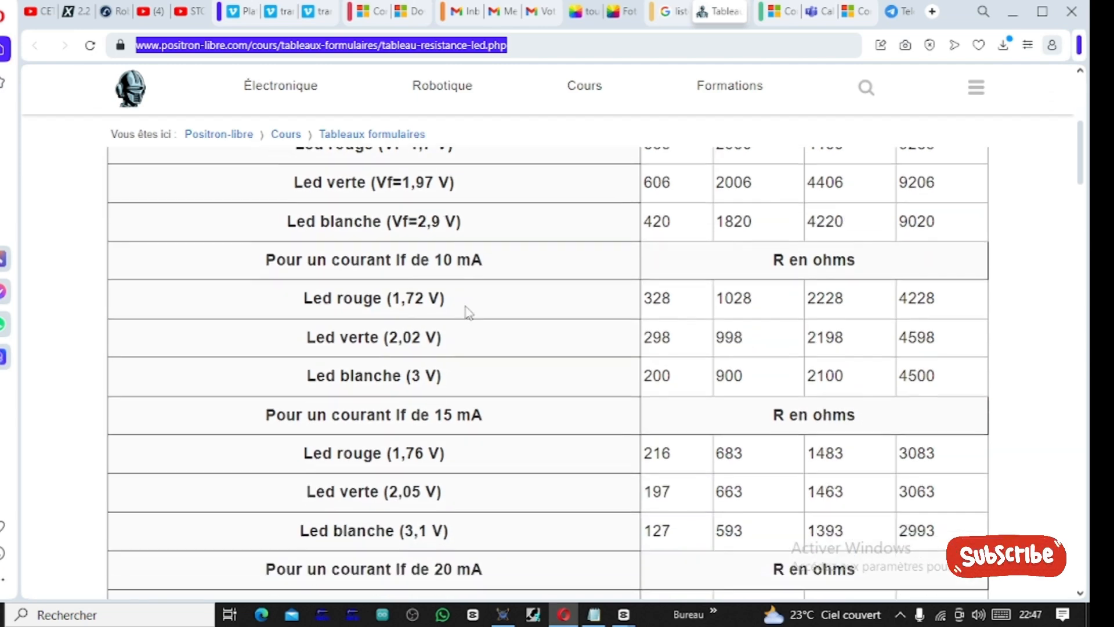
scroll(465, 311, up, 8)
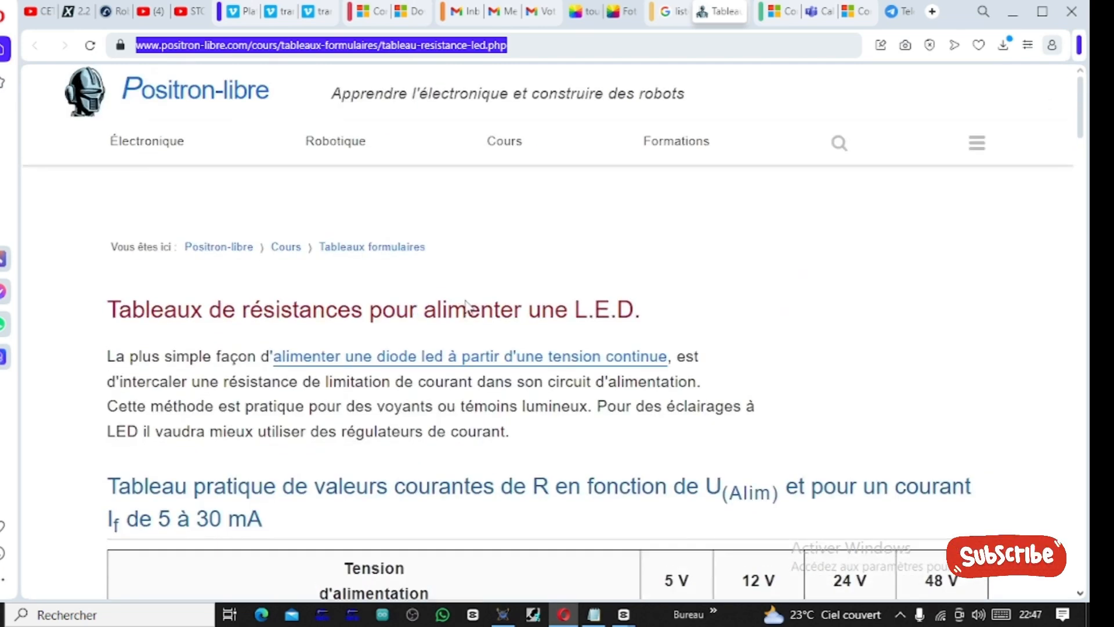
scroll(466, 307, down, 5)
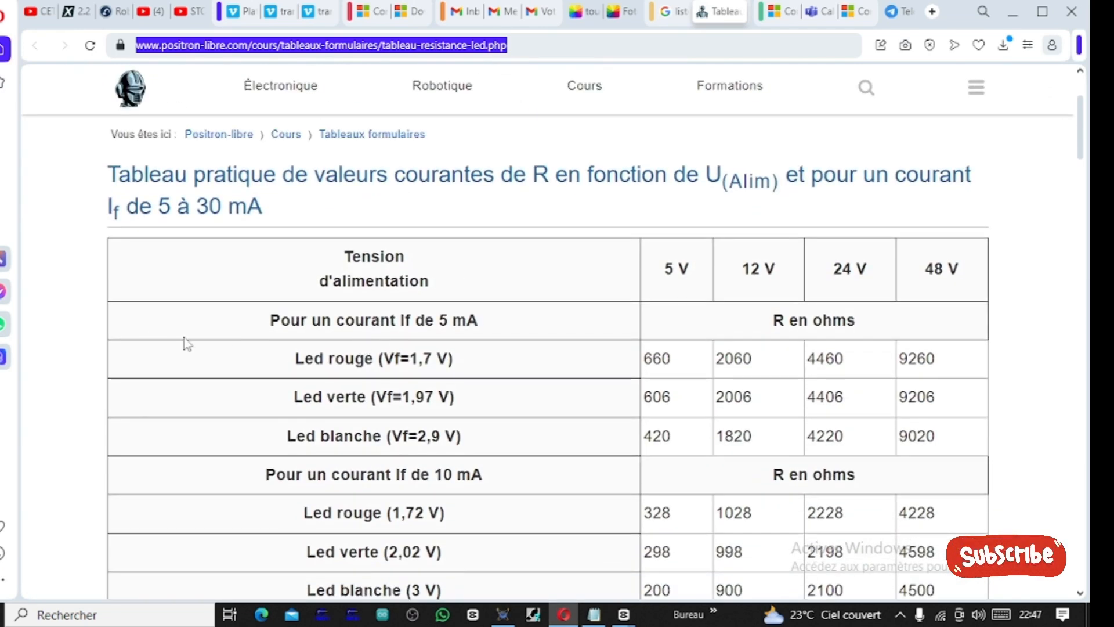
scroll(338, 365, down, 1)
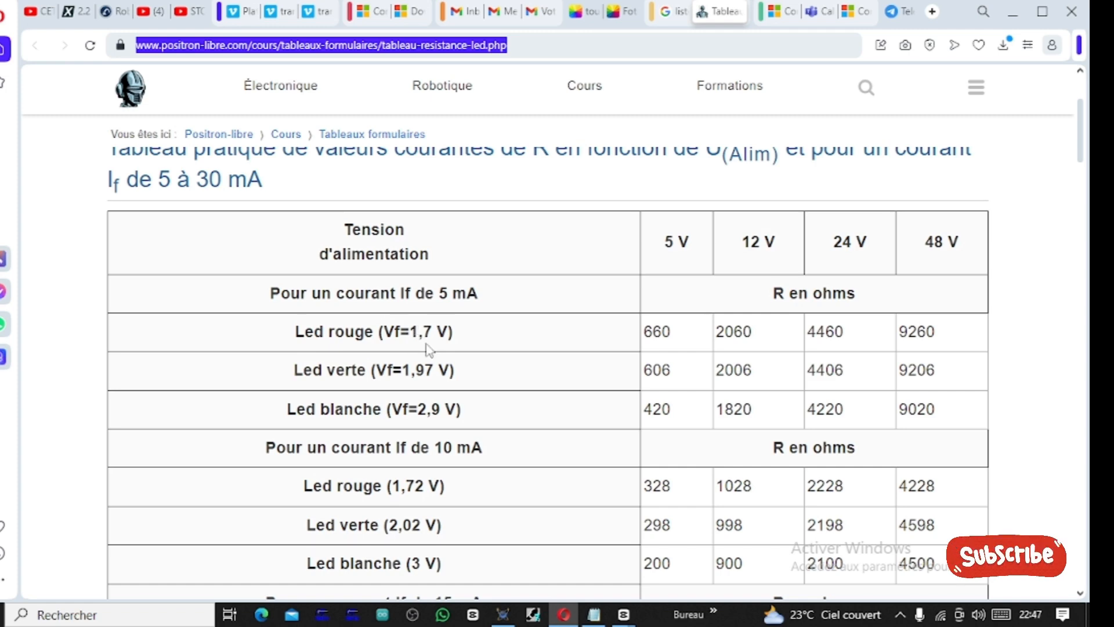
scroll(444, 333, down, 1)
scroll(612, 287, up, 1)
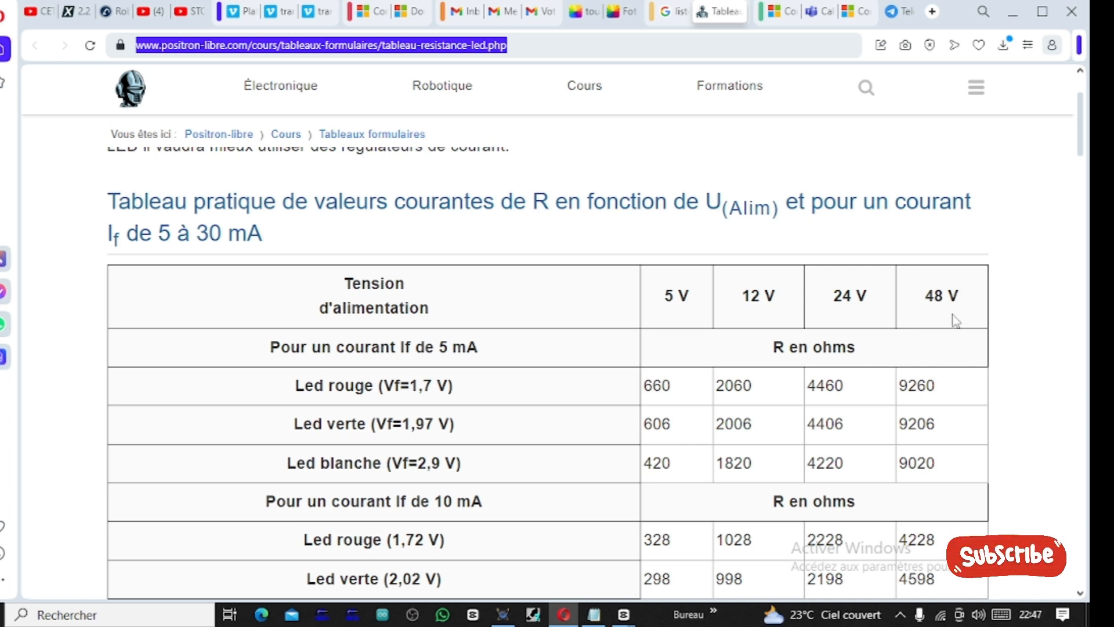
scroll(929, 400, down, 1)
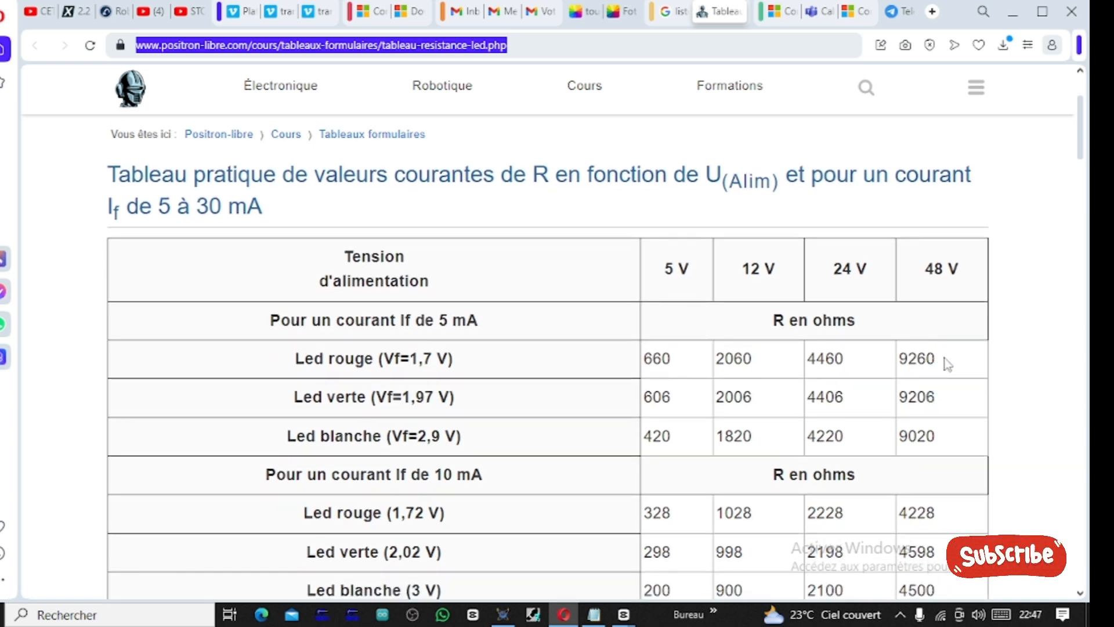
scroll(510, 416, down, 5)
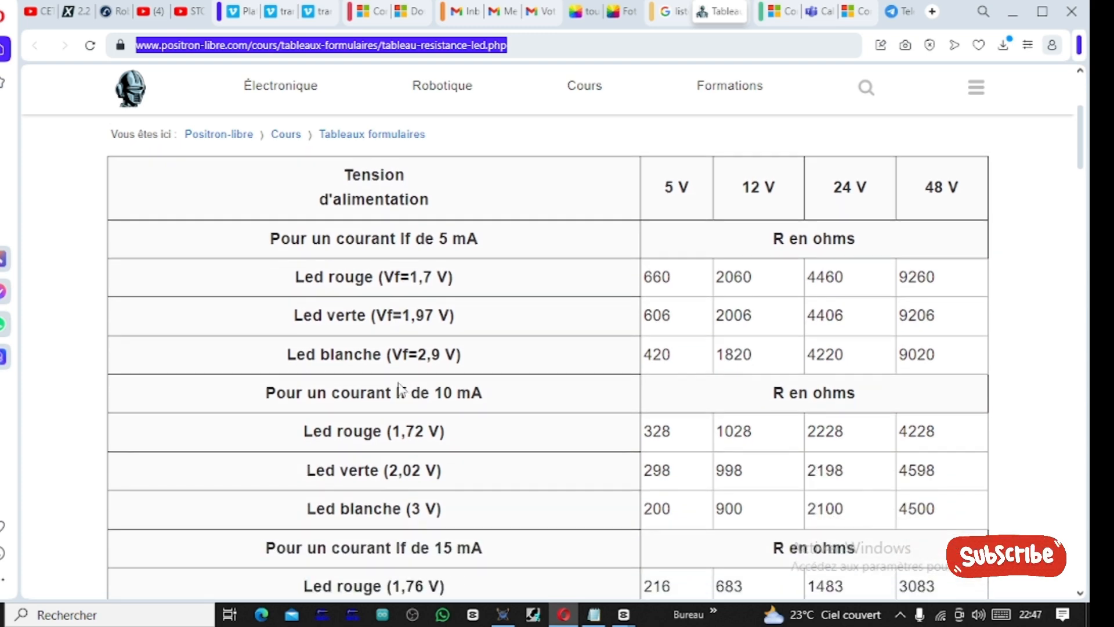
scroll(350, 330, up, 8)
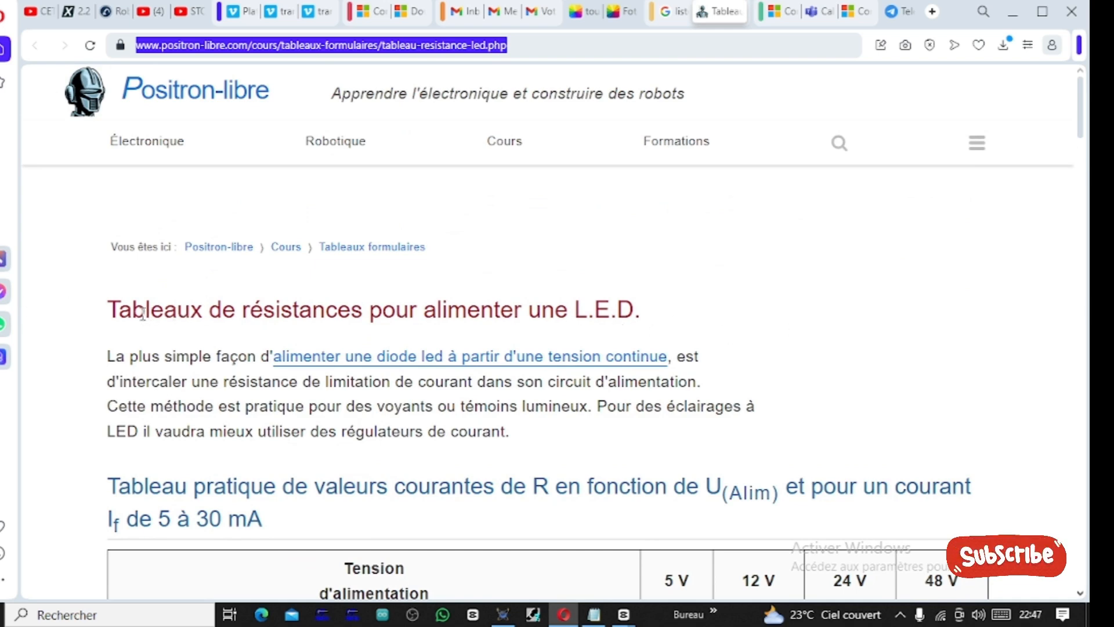
scroll(350, 308, down, 5)
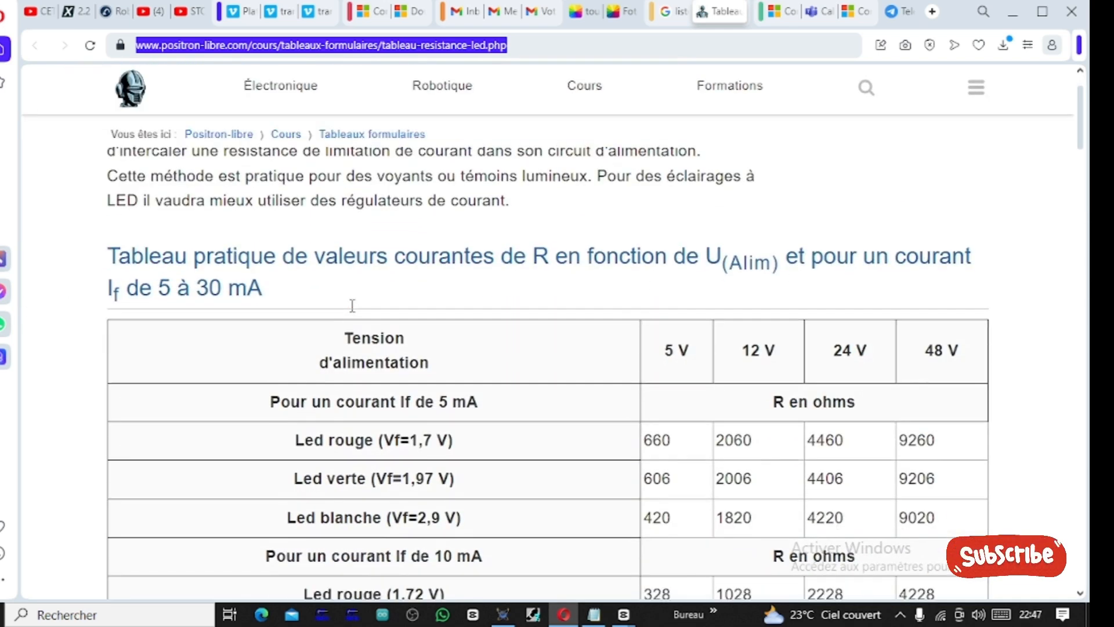
scroll(351, 302, up, 5)
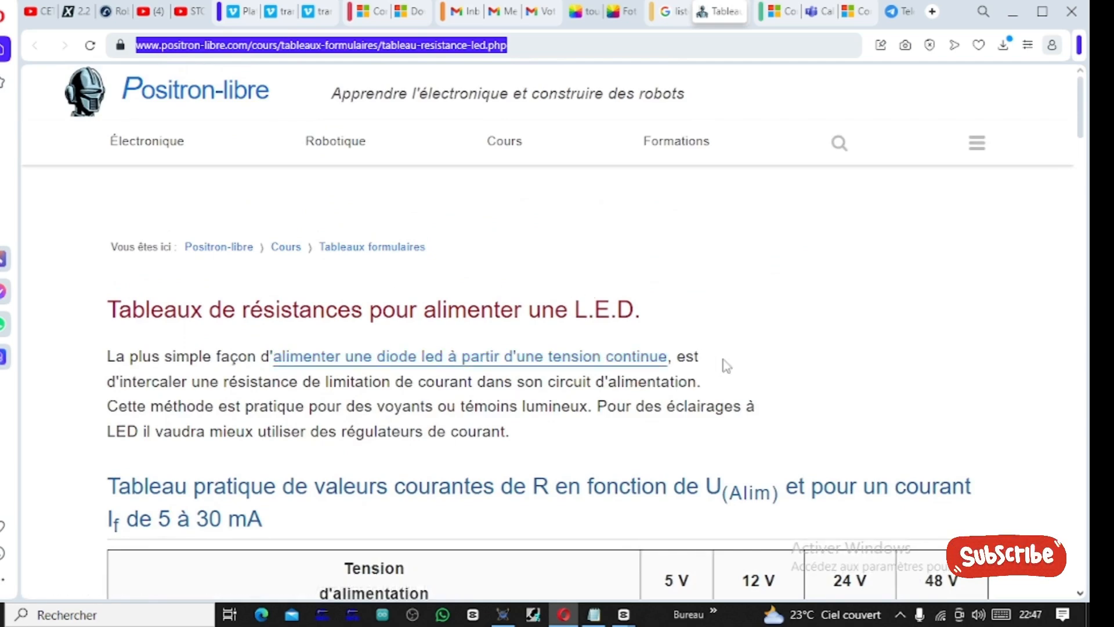
scroll(725, 366, down, 8)
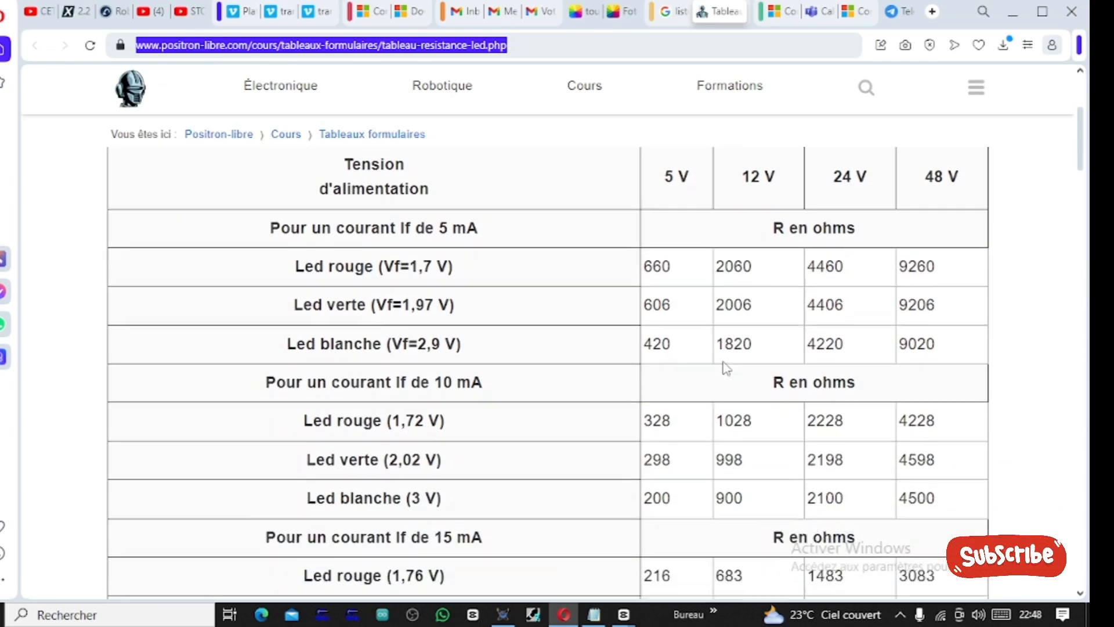
Compare the table's 12 V resistor values for red, green and white LEDs at currents from 5 to 30 mA
scroll(736, 360, down, 5)
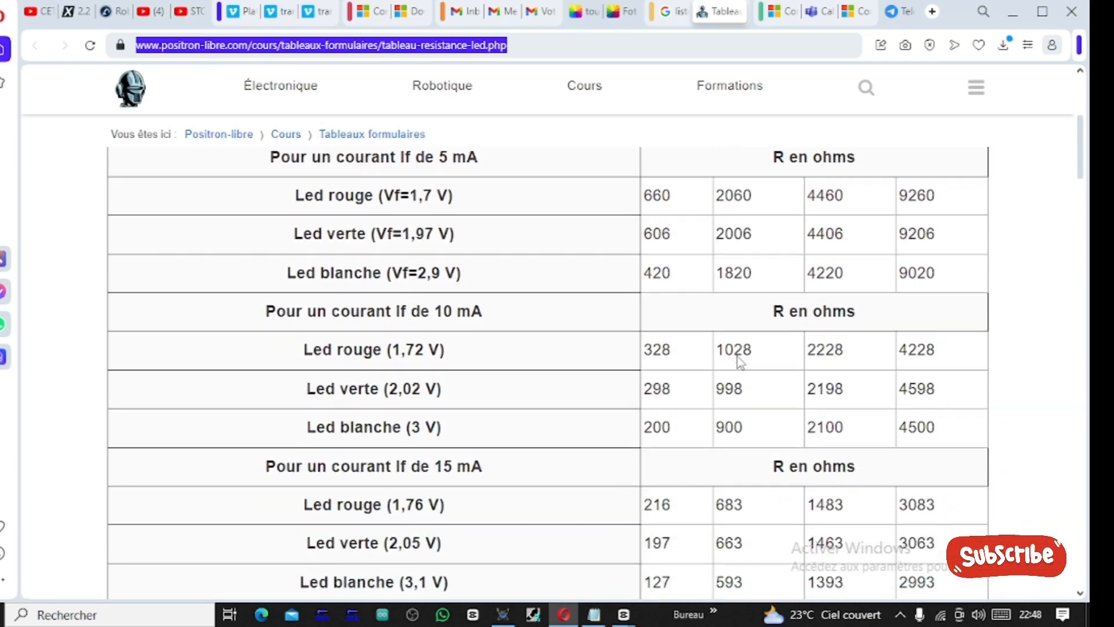
scroll(740, 360, down, 5)
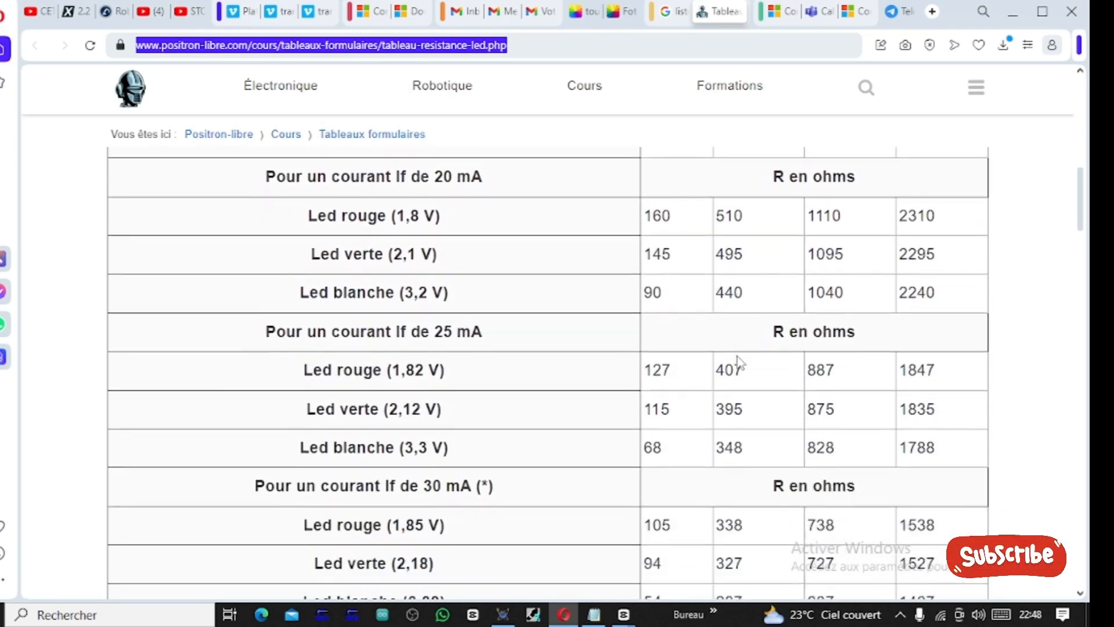
scroll(738, 360, up, 1)
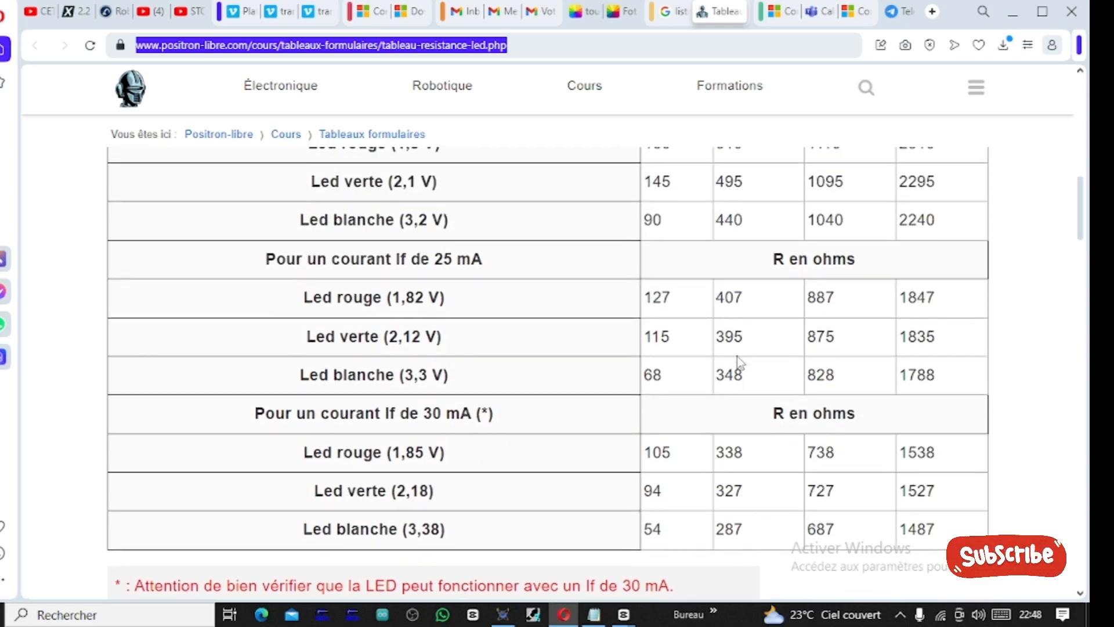
scroll(738, 361, down, 6)
scroll(738, 361, up, 6)
scroll(738, 361, up, 12)
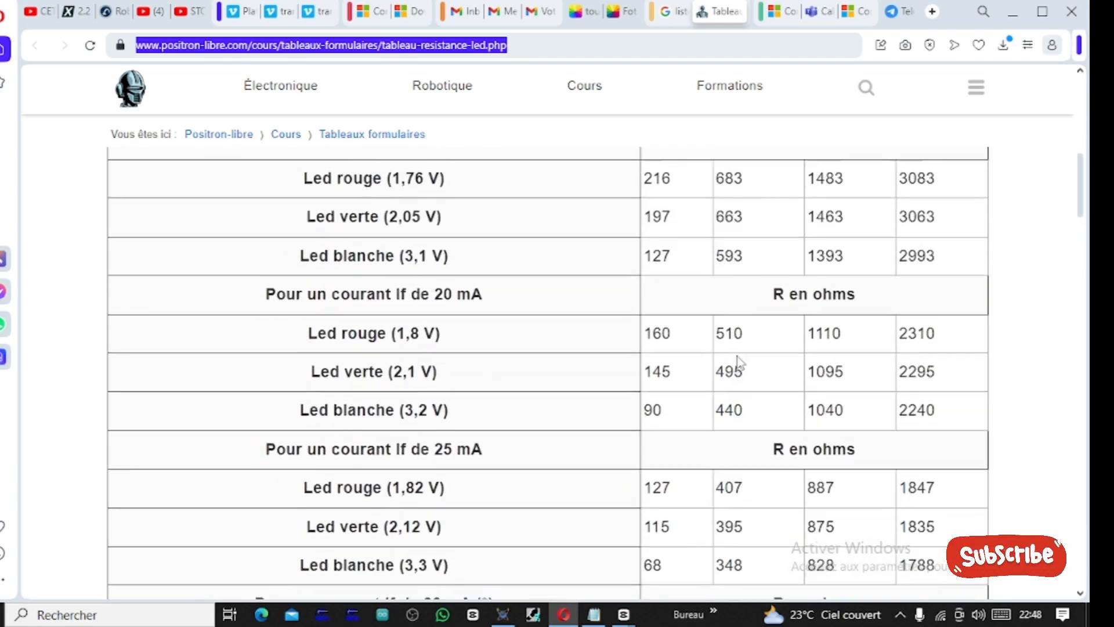
scroll(738, 361, down, 7)
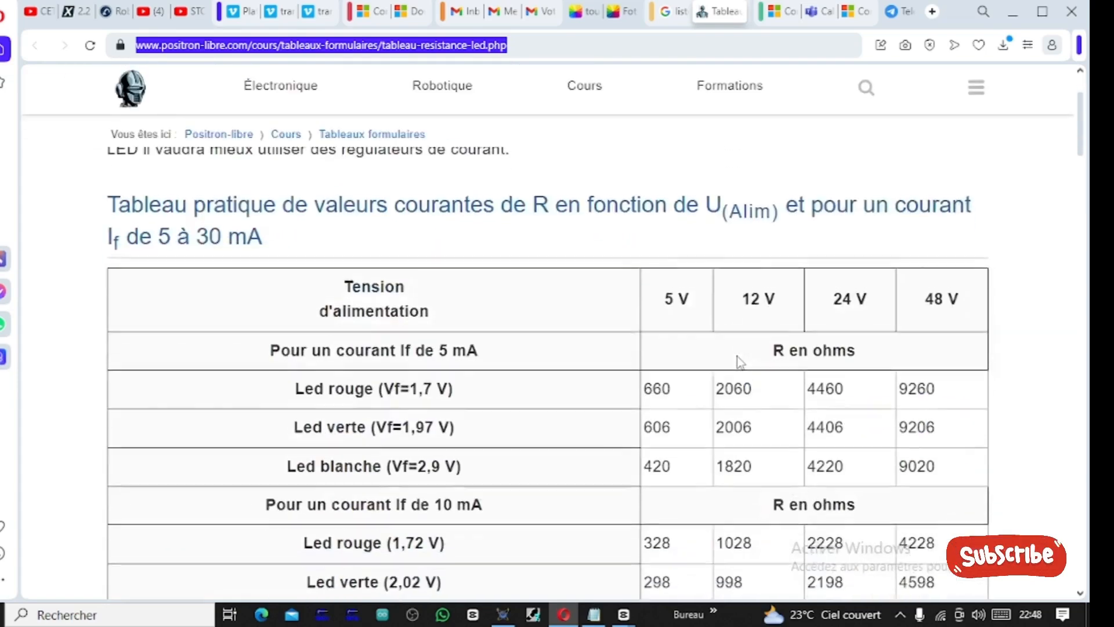
scroll(738, 361, up, 4)
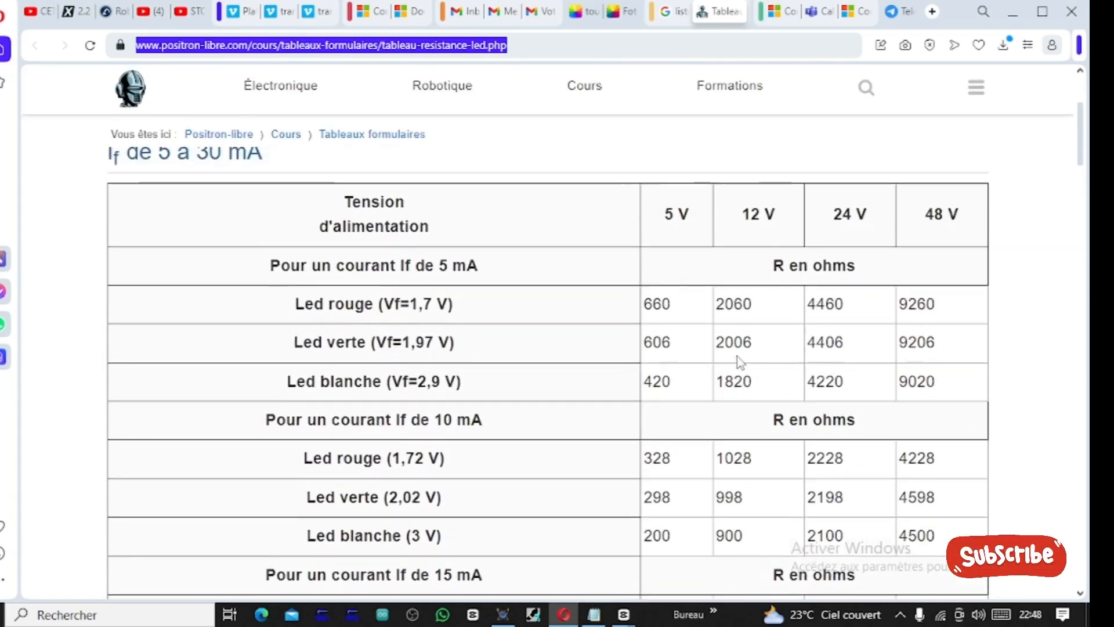
scroll(738, 361, down, 7)
scroll(738, 360, down, 8)
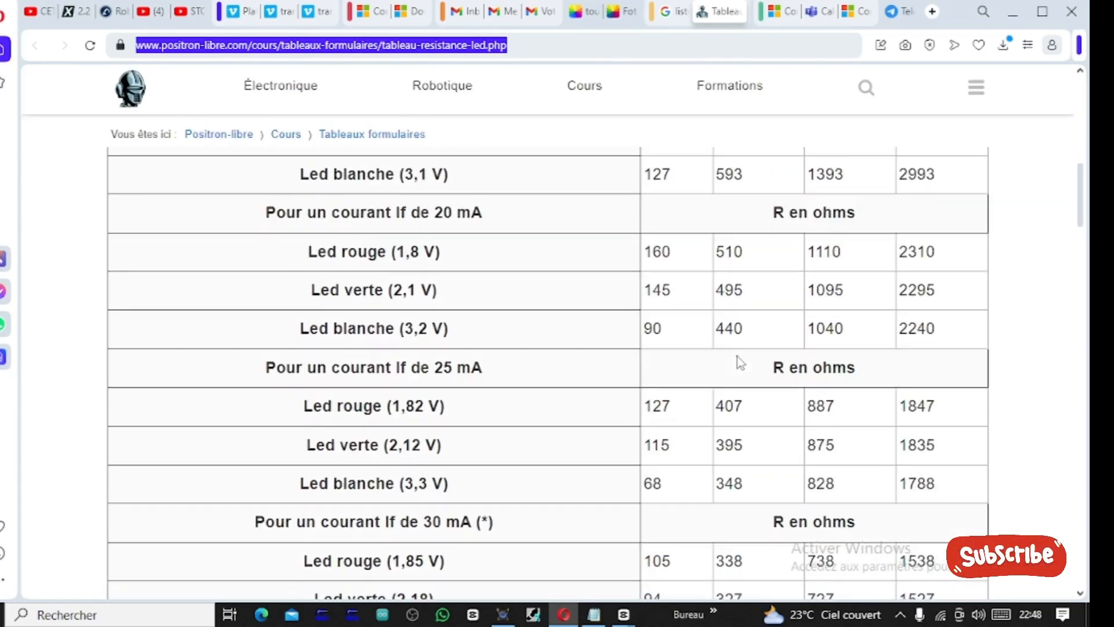
scroll(738, 361, up, 3)
scroll(738, 361, up, 14)
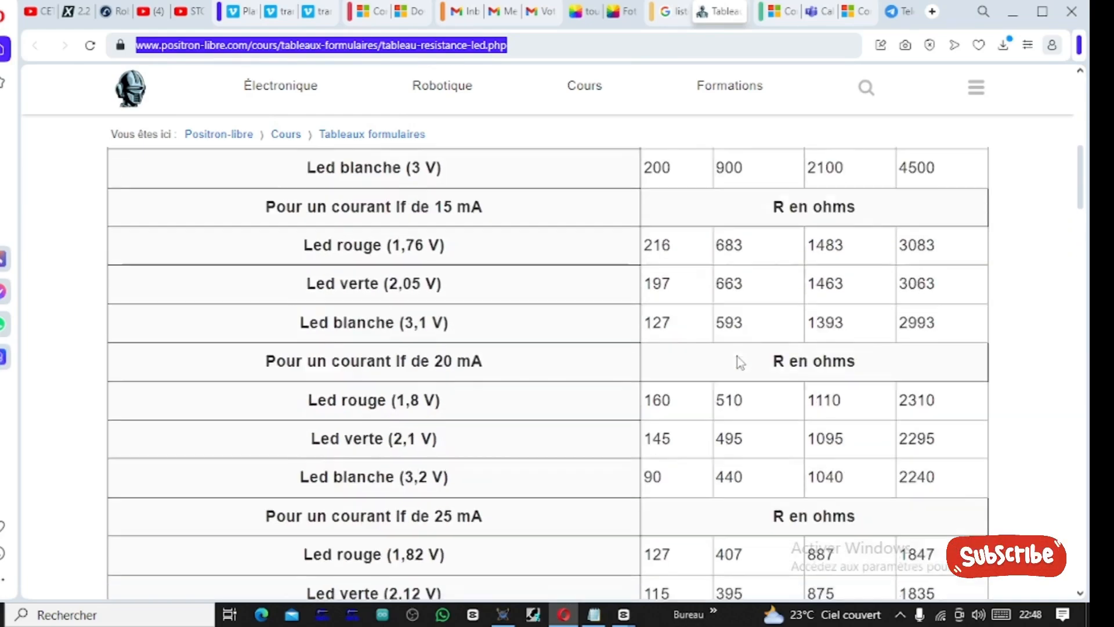
scroll(738, 361, down, 5)
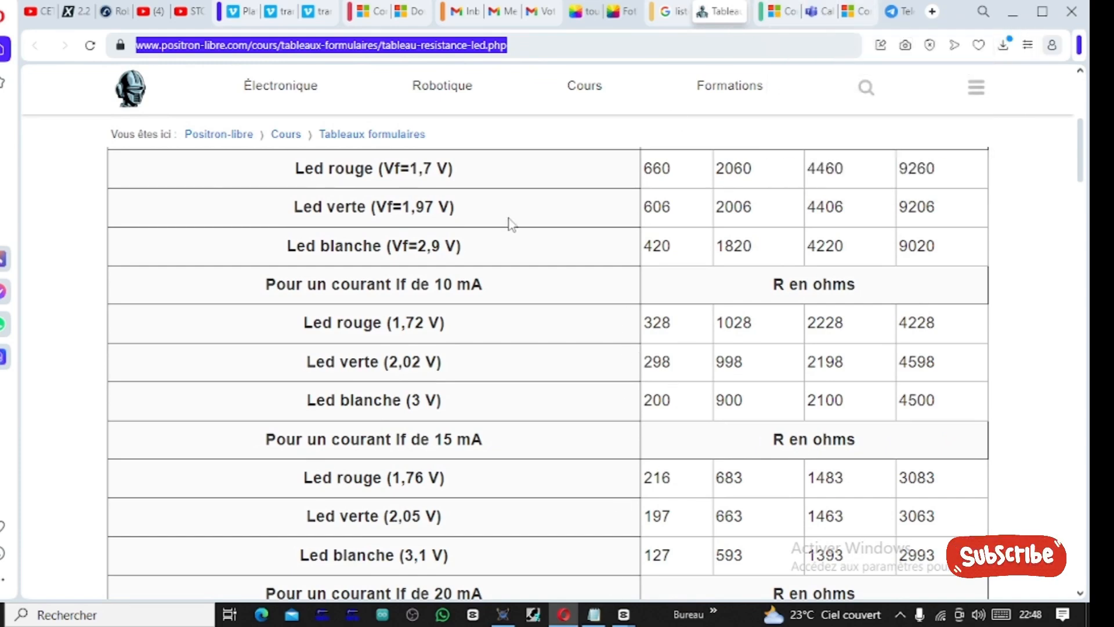
scroll(510, 223, up, 2)
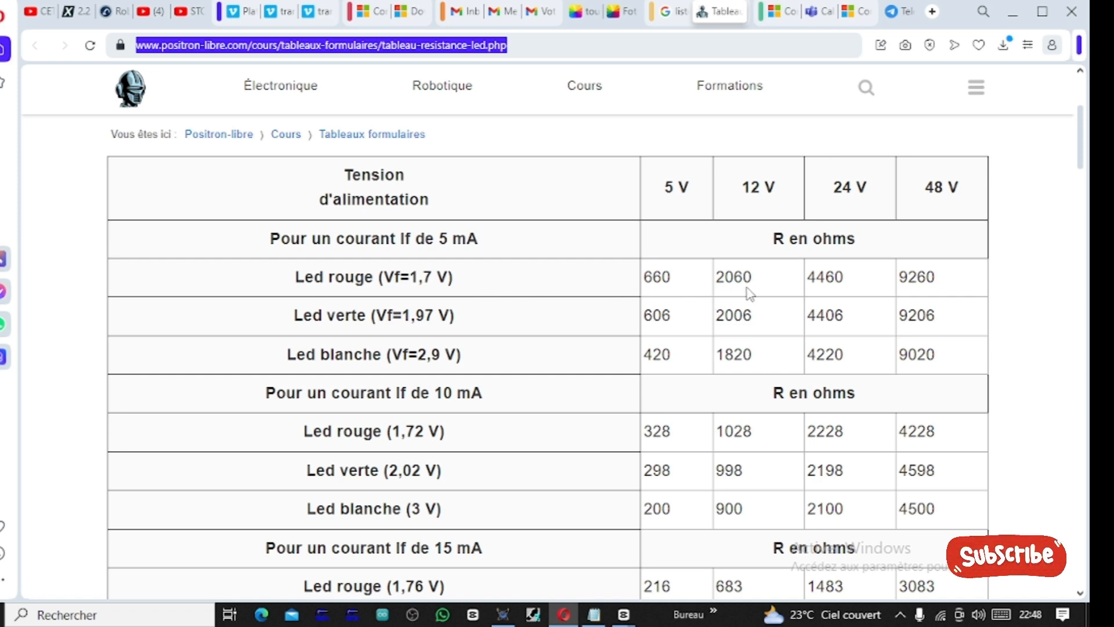
scroll(748, 290, up, 1)
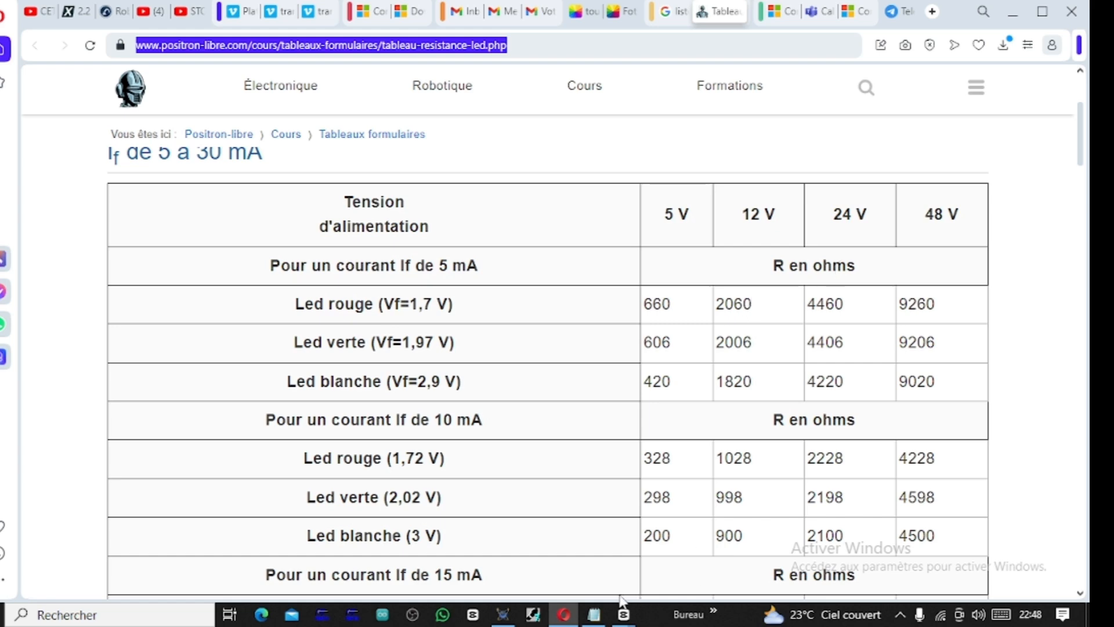
Switch to Proteus, pick LED-AQUA from the device library's "led" results and place it directly below R1
click(502, 614)
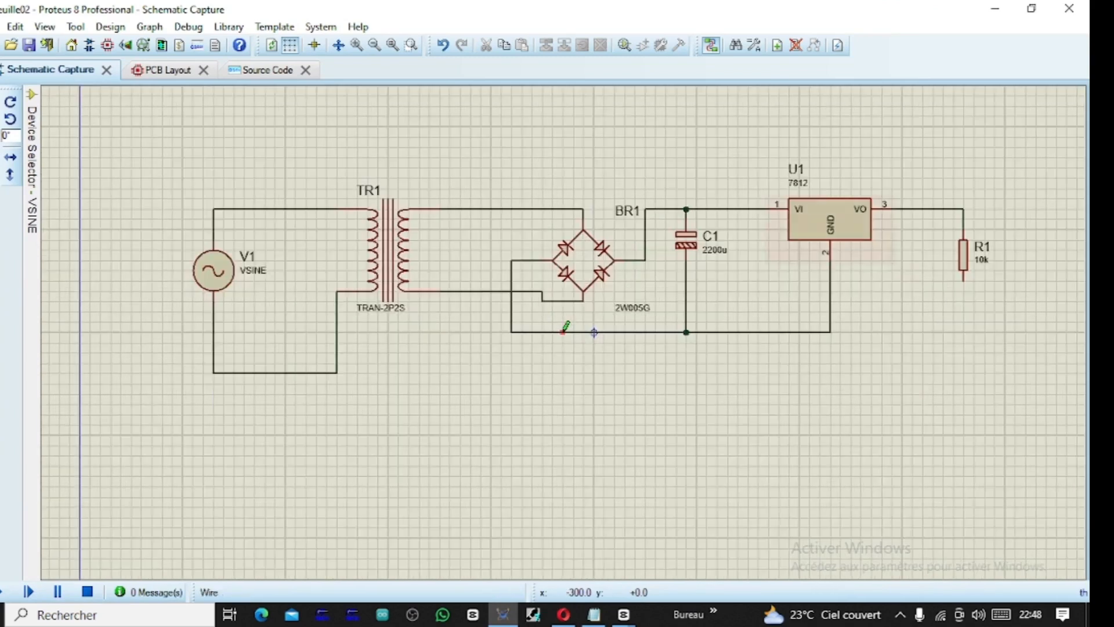
scroll(562, 330, down, 1)
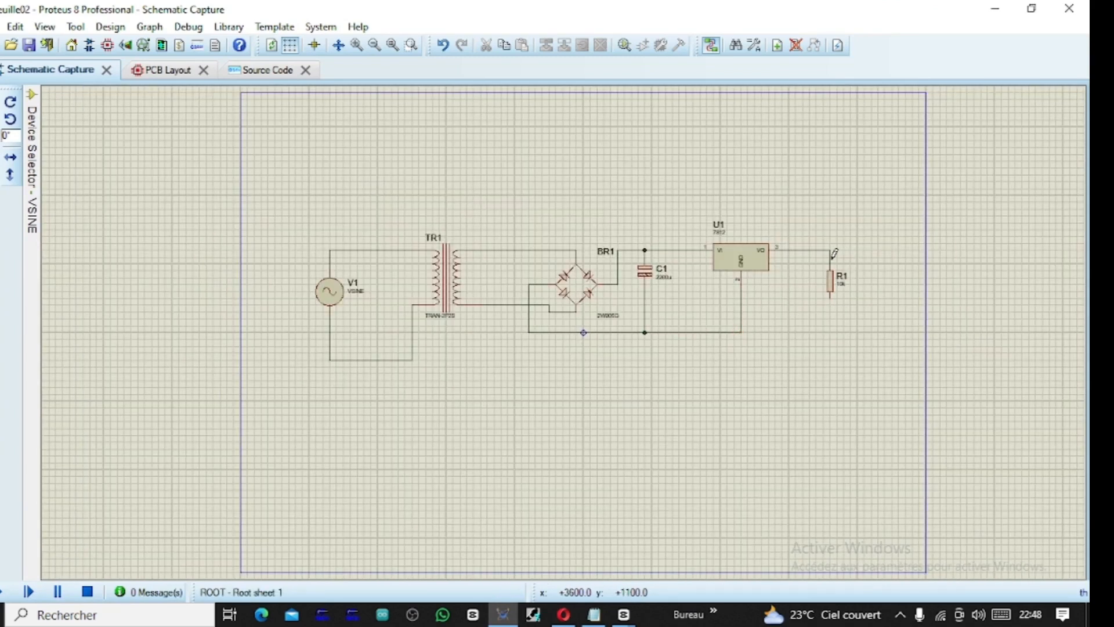
drag(802, 263, 857, 332)
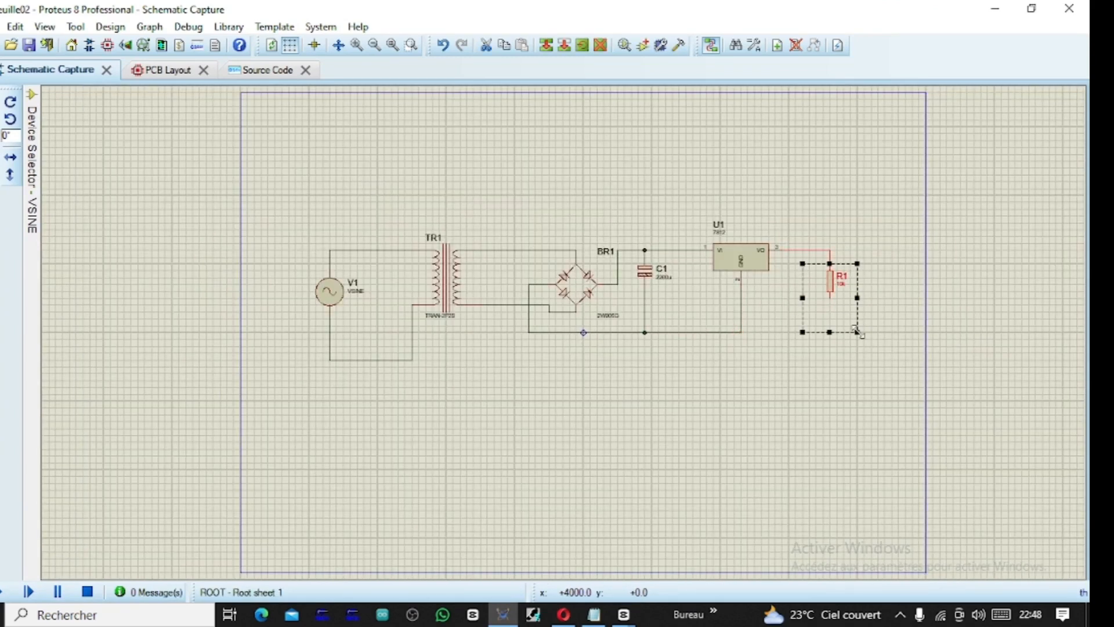
click(883, 249)
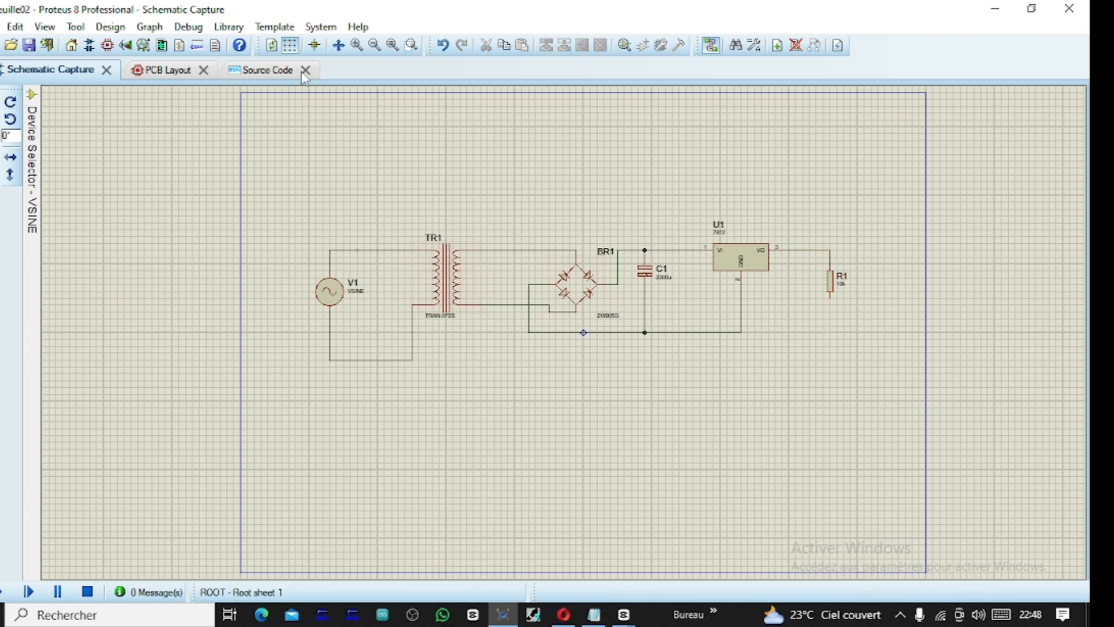
mouse_move(32, 155)
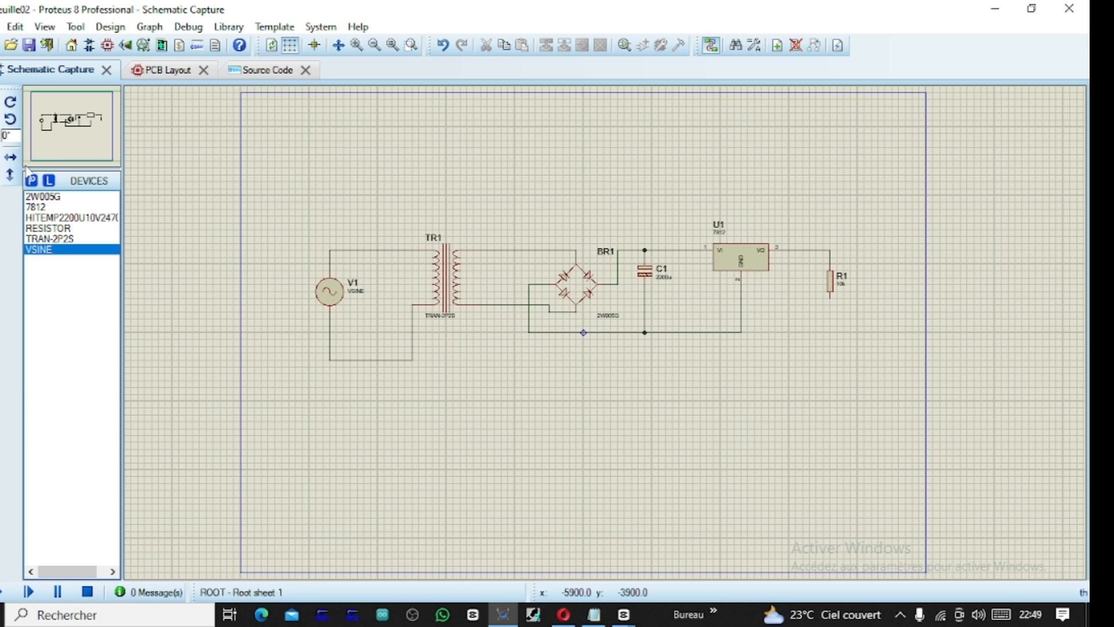
click(32, 180)
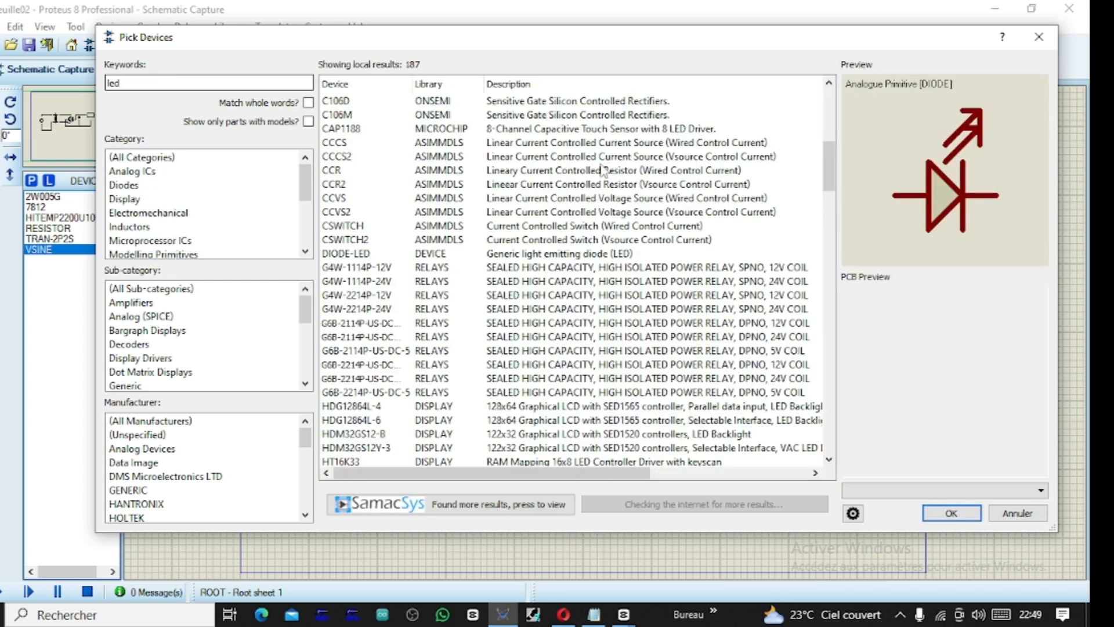
scroll(566, 199, down, 6)
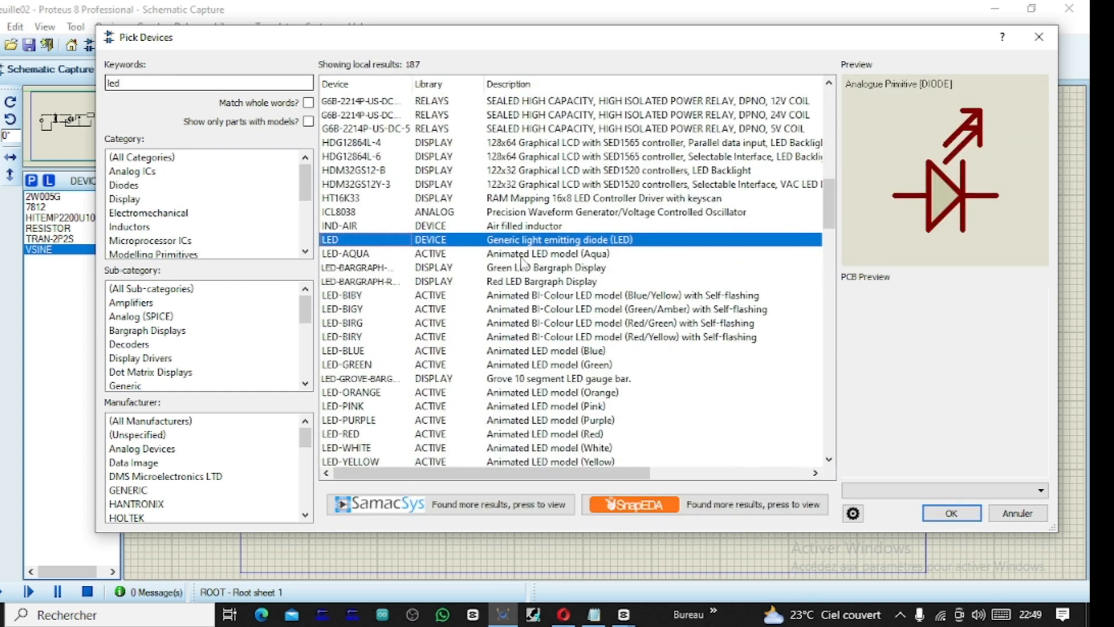
click(521, 259)
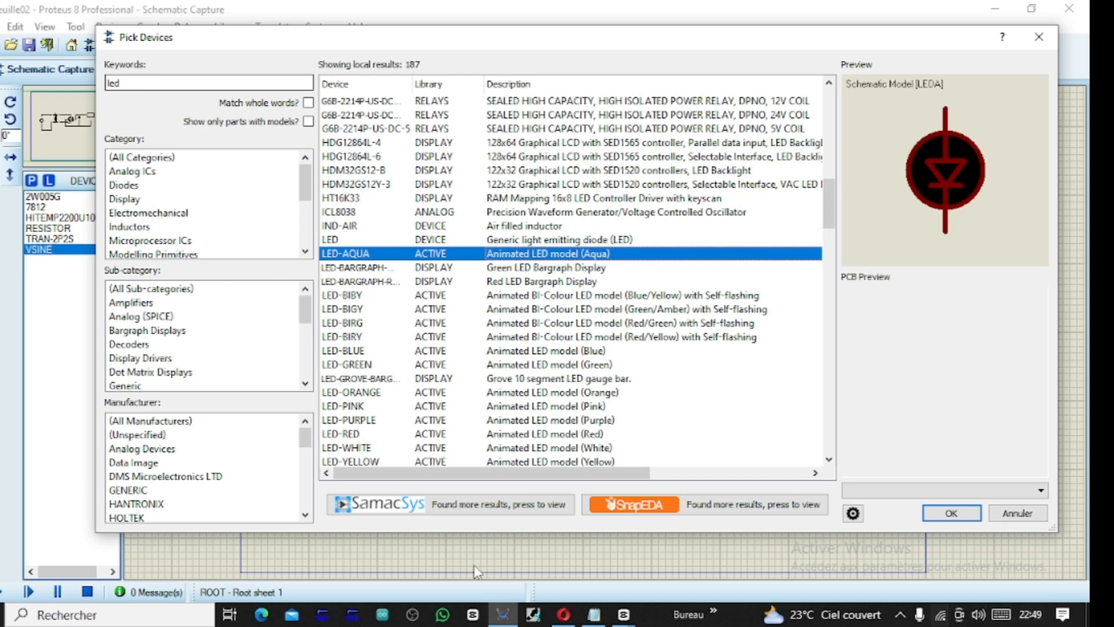
click(951, 513)
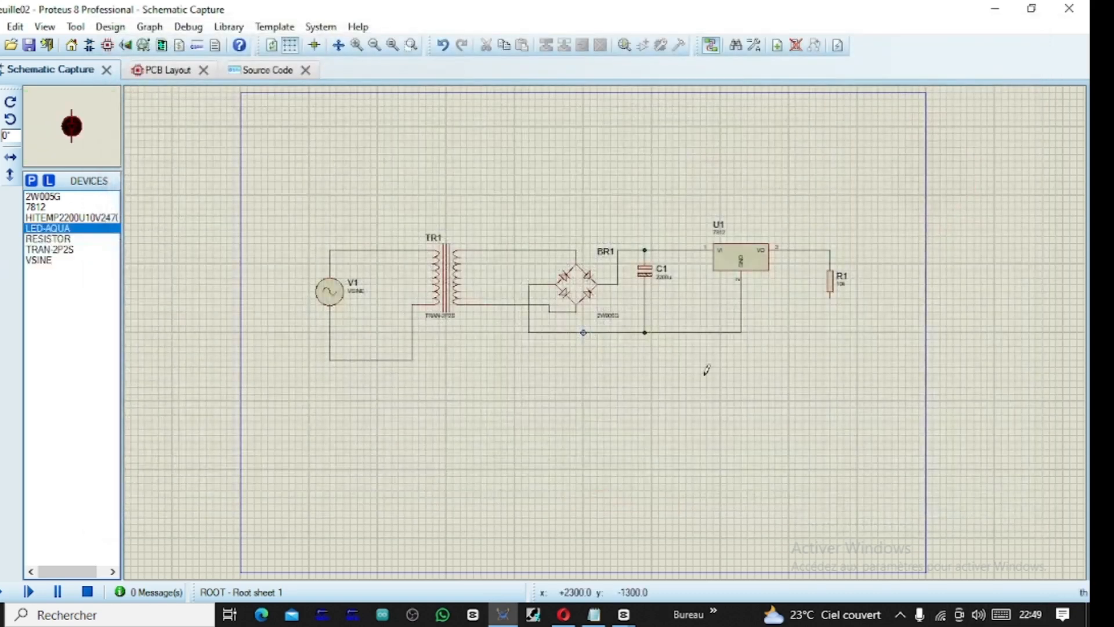
click(830, 333)
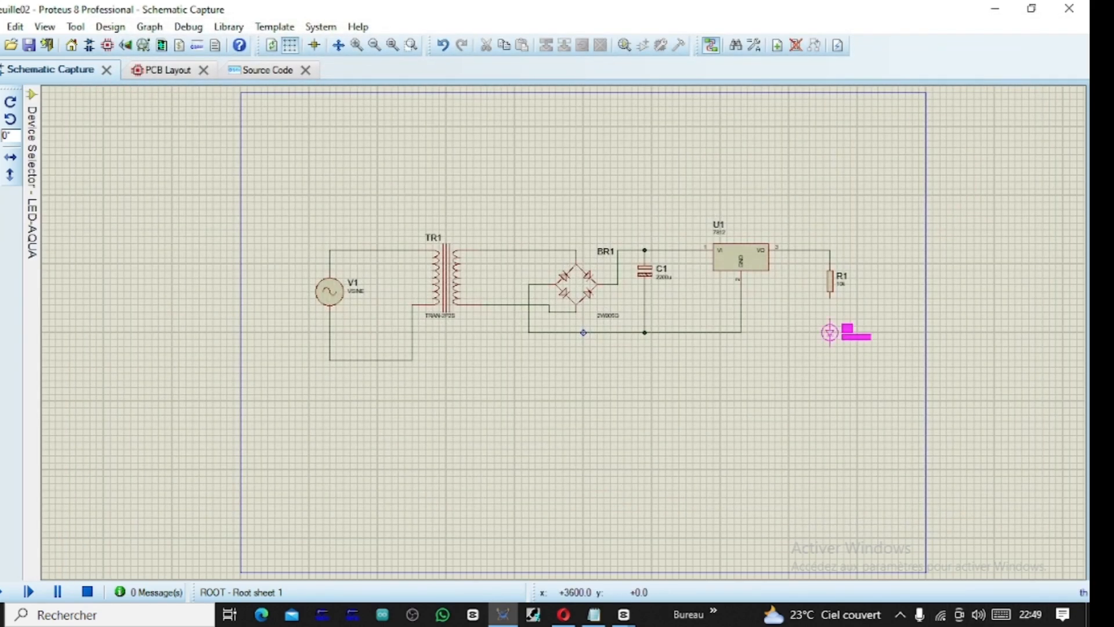
click(830, 333)
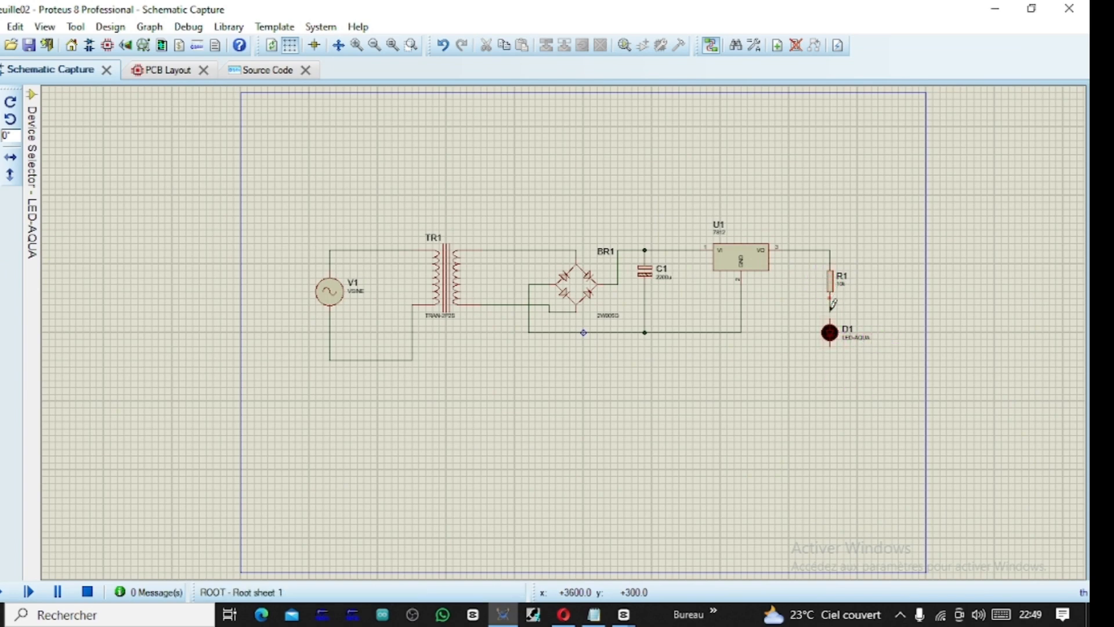
Wire R1's lower terminal to the LED's anode and the LED's cathode to the return line below the 7812's GND pin
click(832, 300)
click(830, 319)
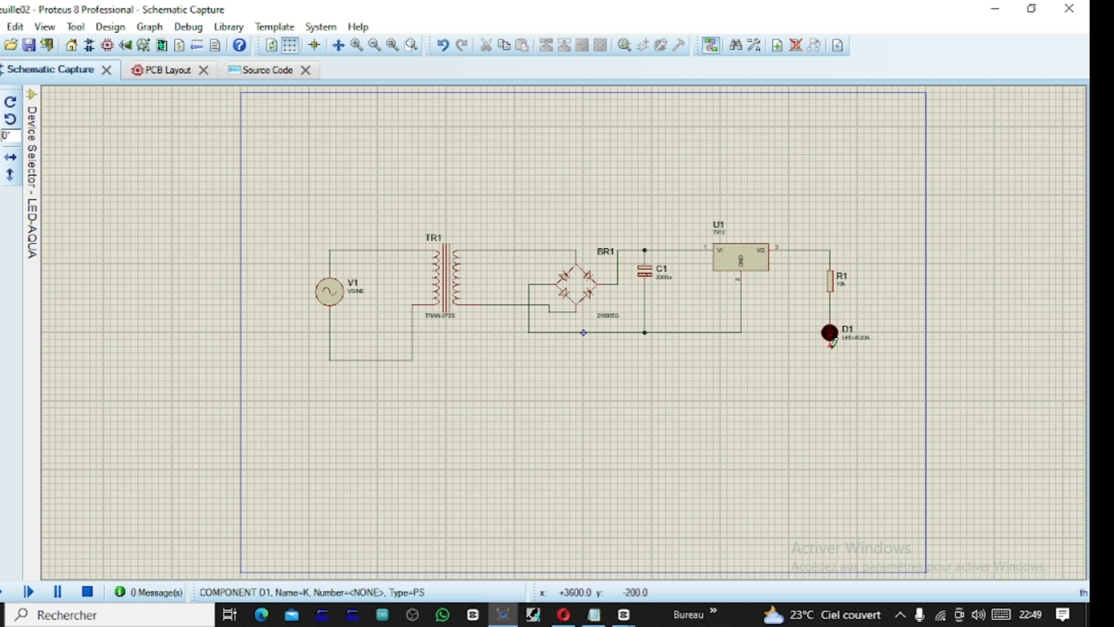
click(741, 332)
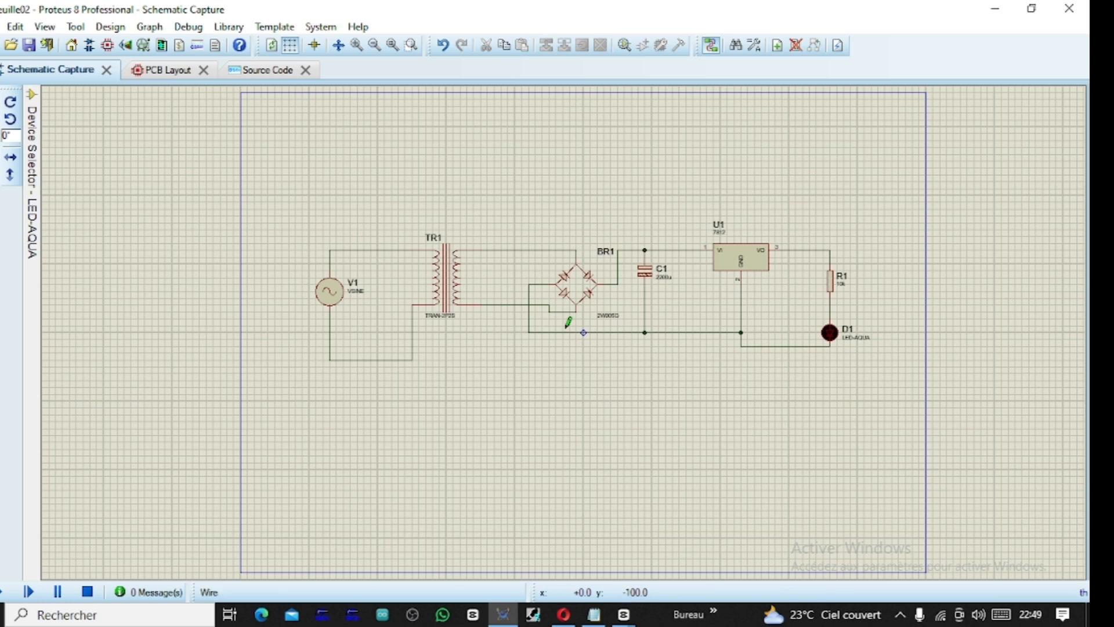
Run the circuit simulation, inspect its log messages, stop it and return to the schematic
click(7, 593)
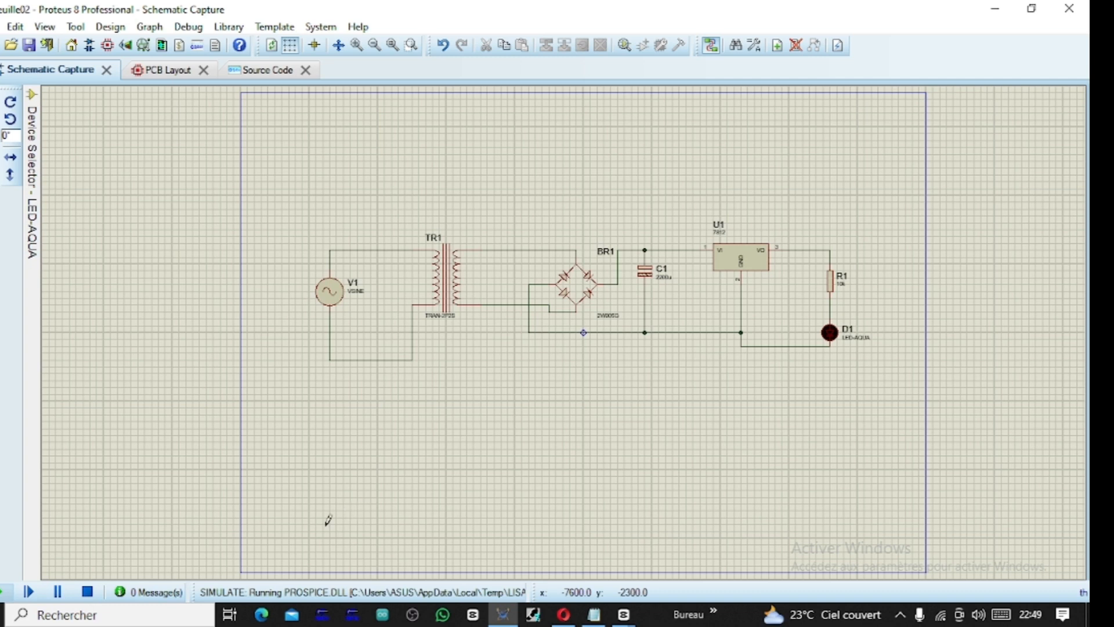
click(151, 593)
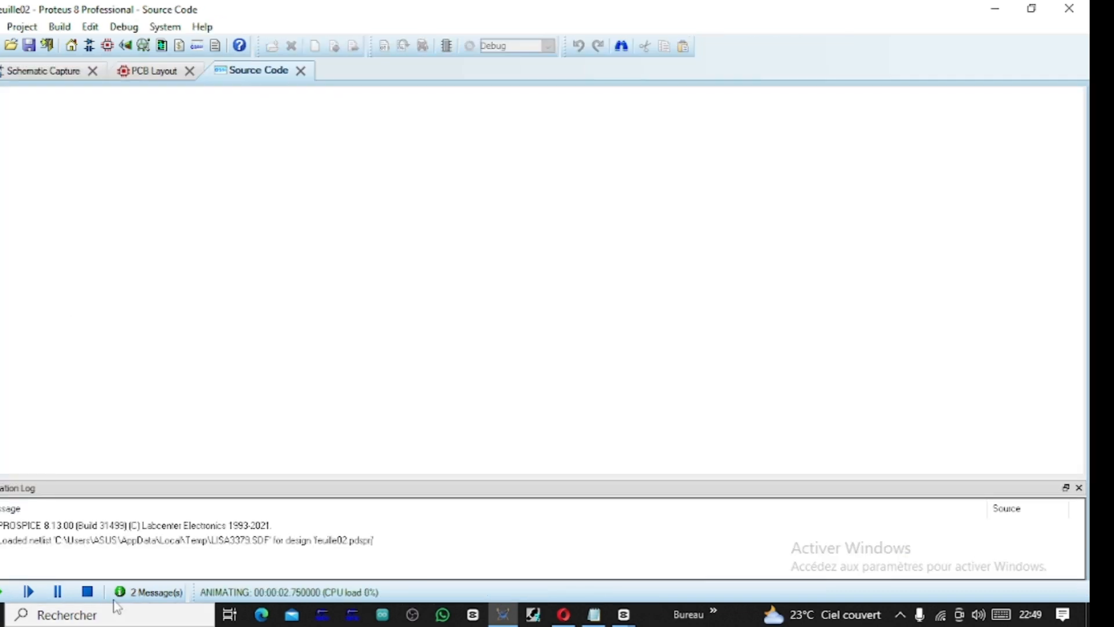
click(186, 525)
click(196, 541)
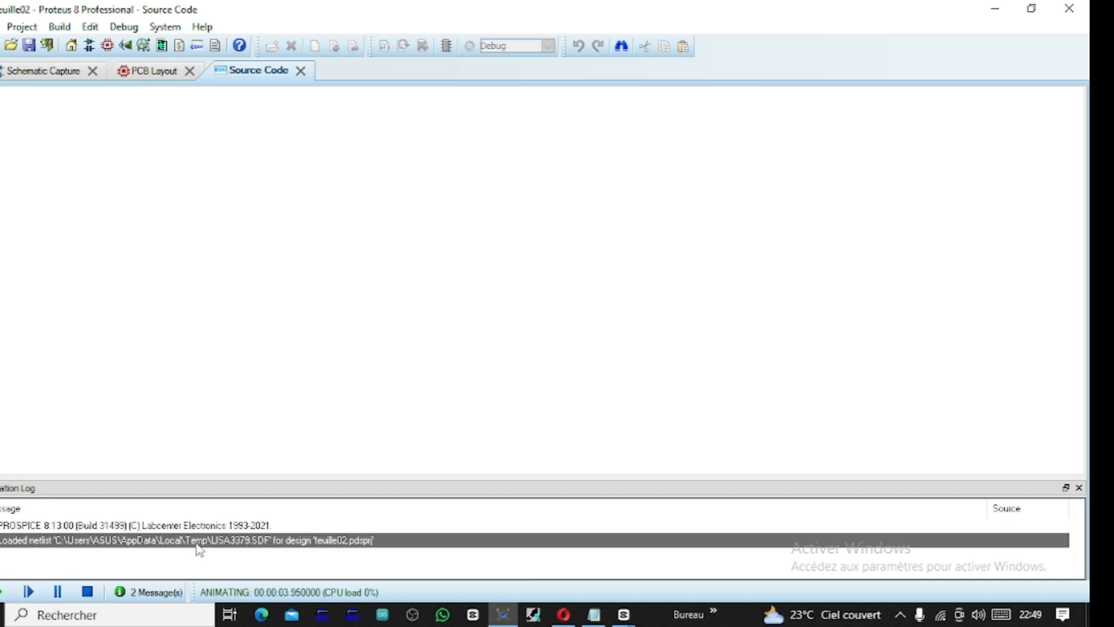
click(149, 527)
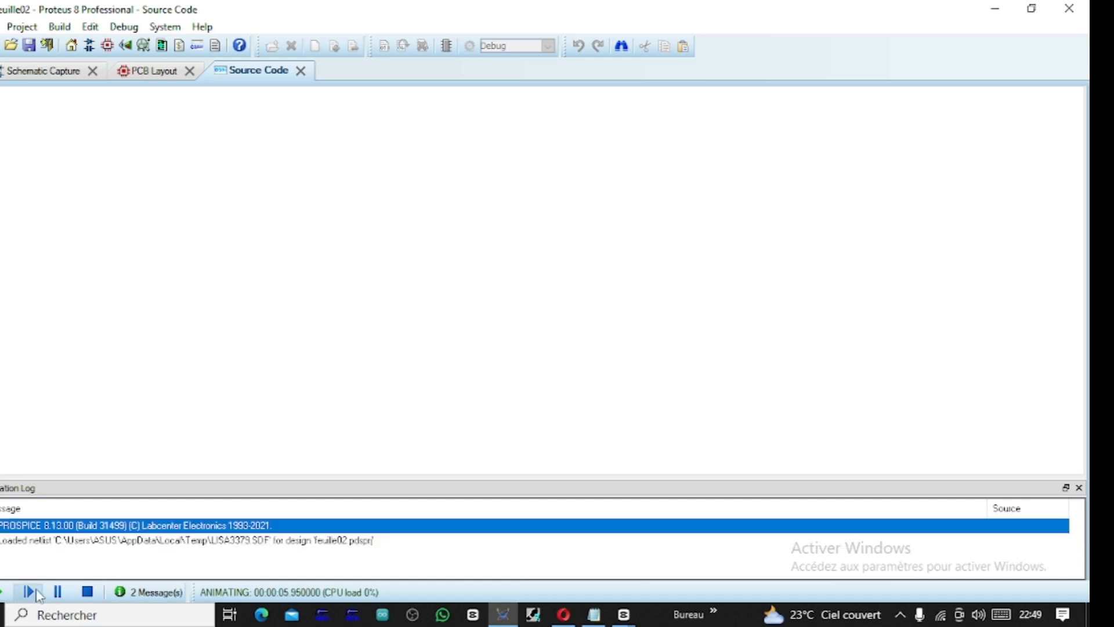
click(87, 591)
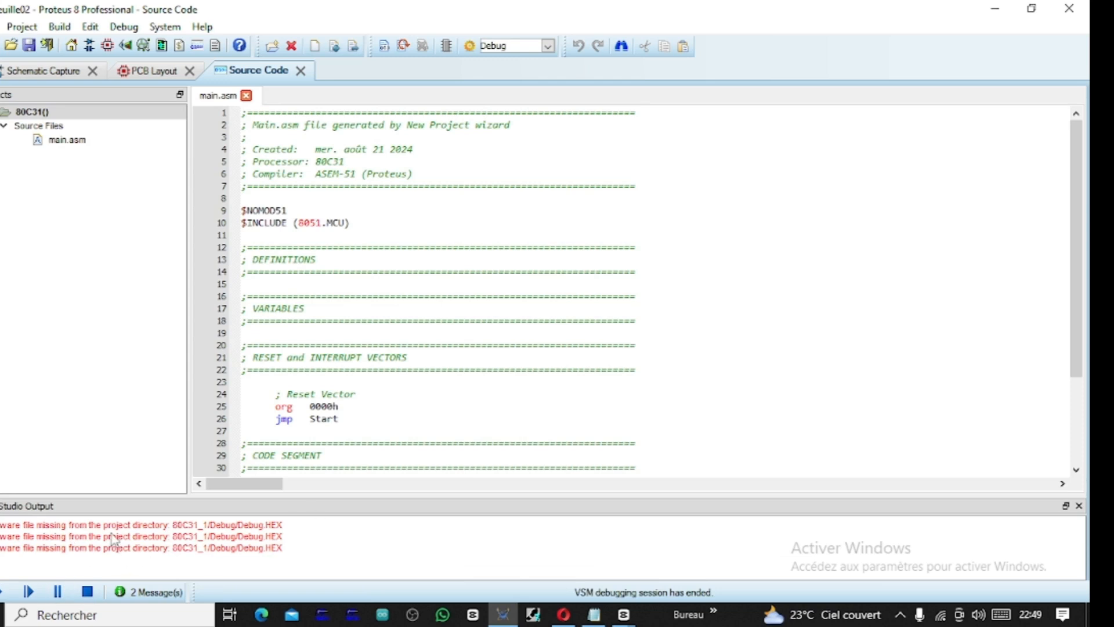
click(70, 72)
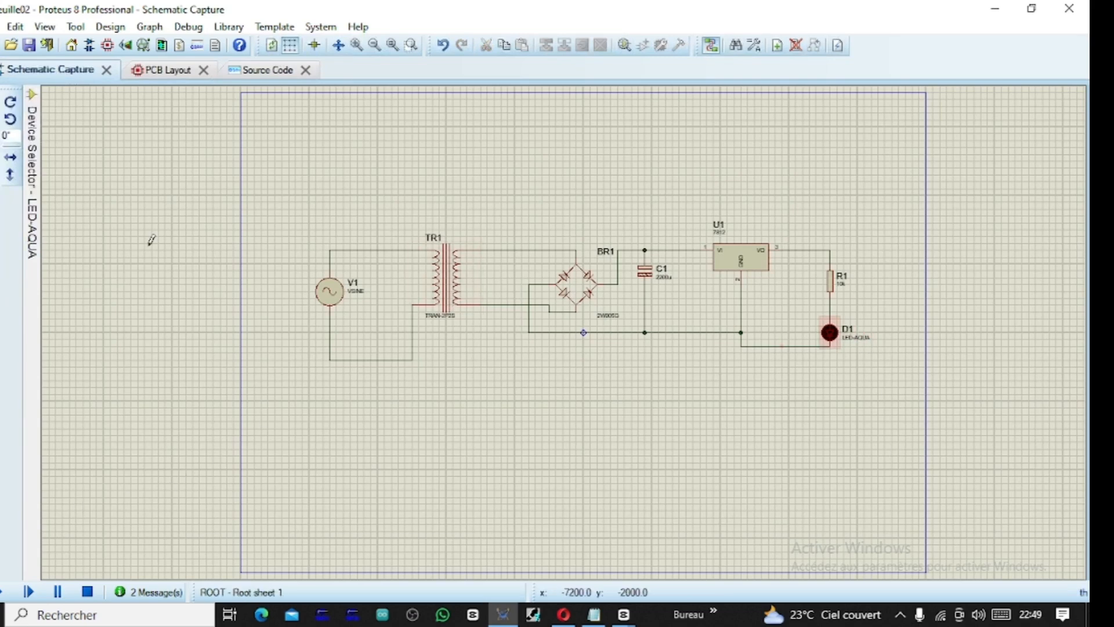
Place a ground terminal and move it directly beneath D1's lower terminal
right_click(872, 380)
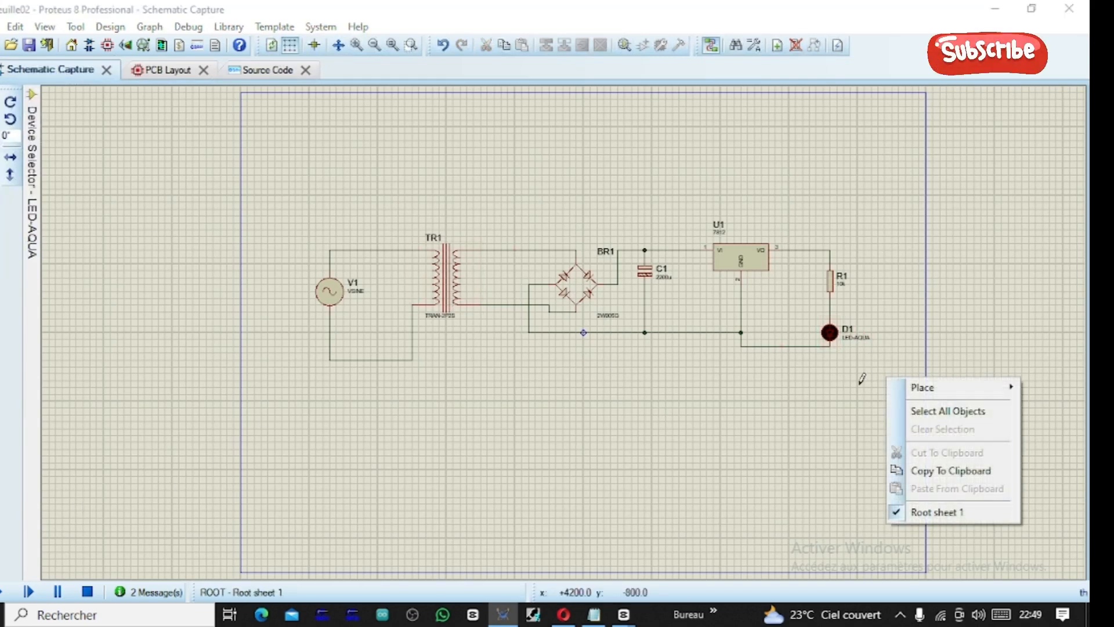
mouse_move(960, 391)
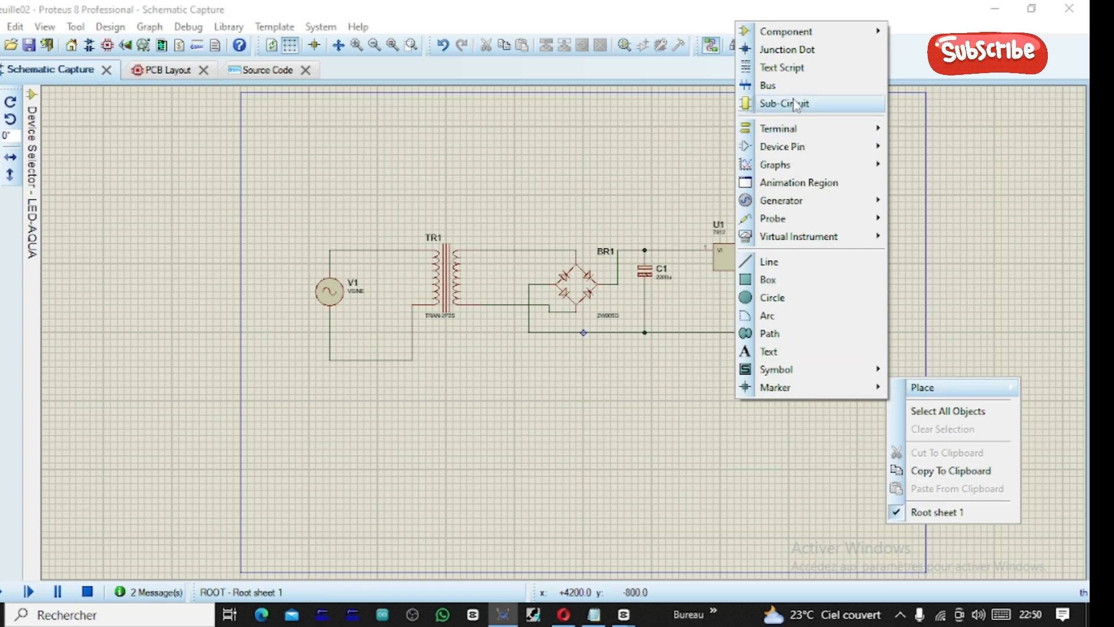
mouse_move(812, 128)
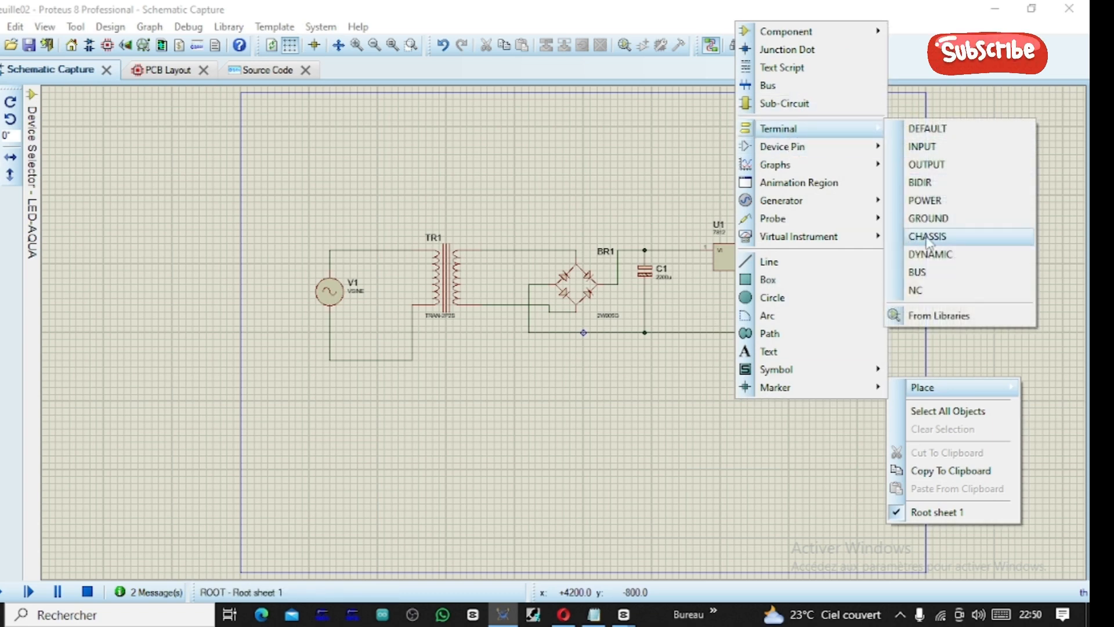
click(928, 218)
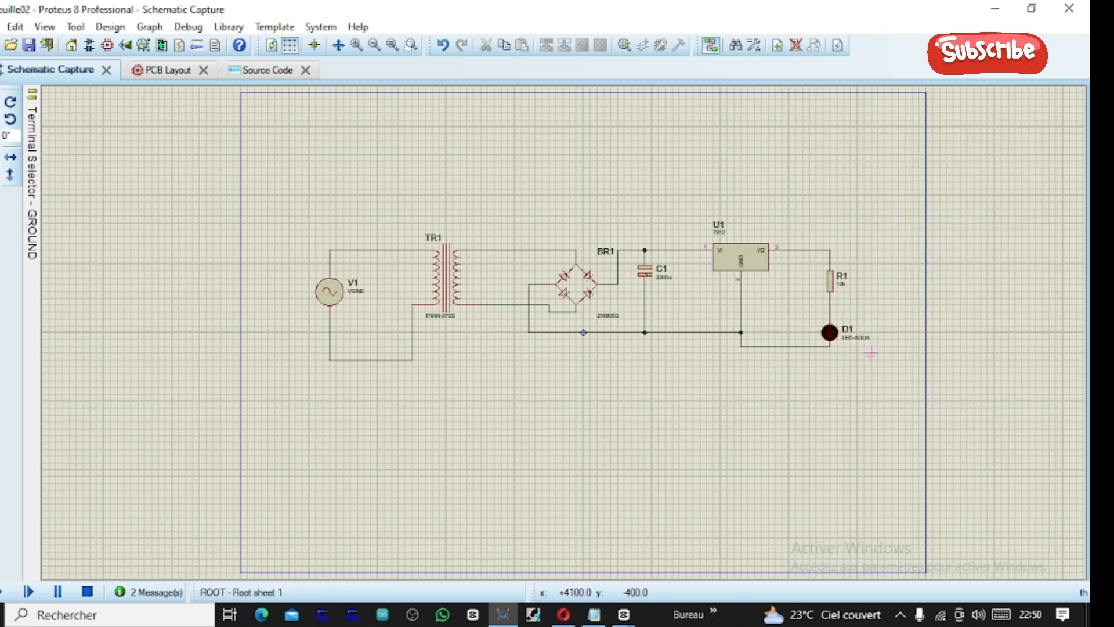
click(857, 365)
drag(890, 352, 841, 374)
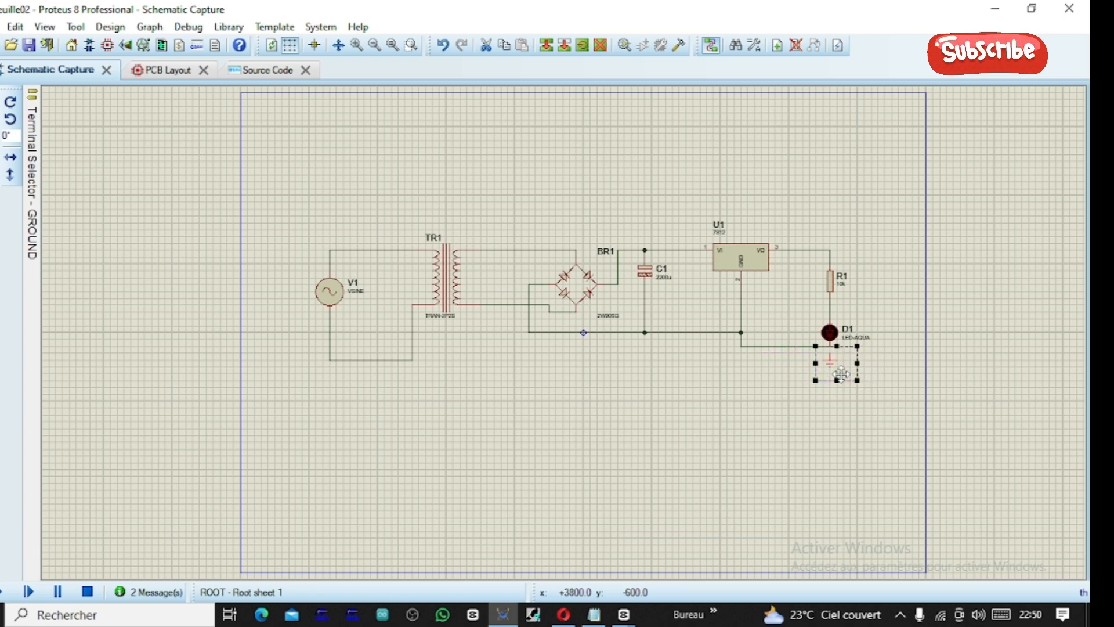
Add a DC voltmeter across the R1–LED branch and check its reading in a circuit simulation before stopping it
click(888, 294)
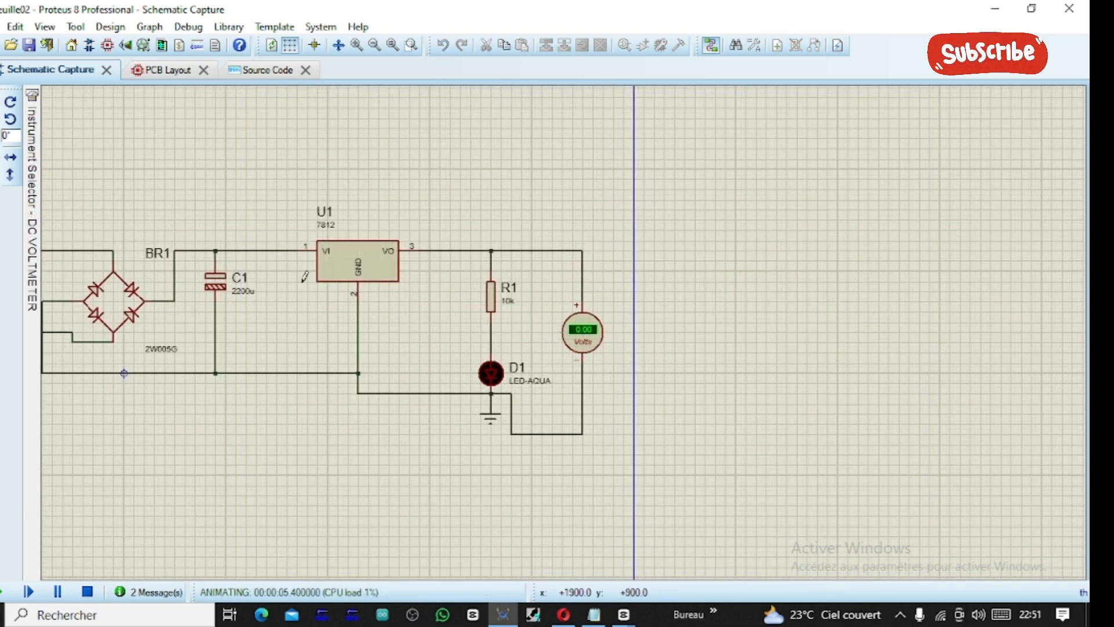
scroll(483, 340, down, 2)
scroll(483, 340, up, 2)
scroll(641, 345, down, 3)
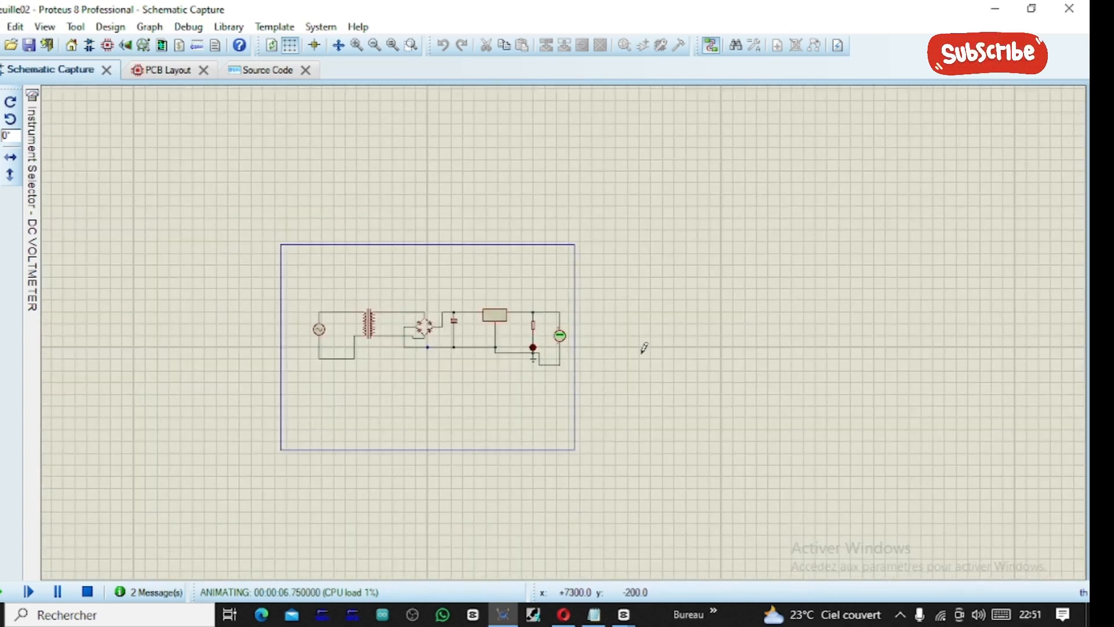
scroll(395, 297, up, 4)
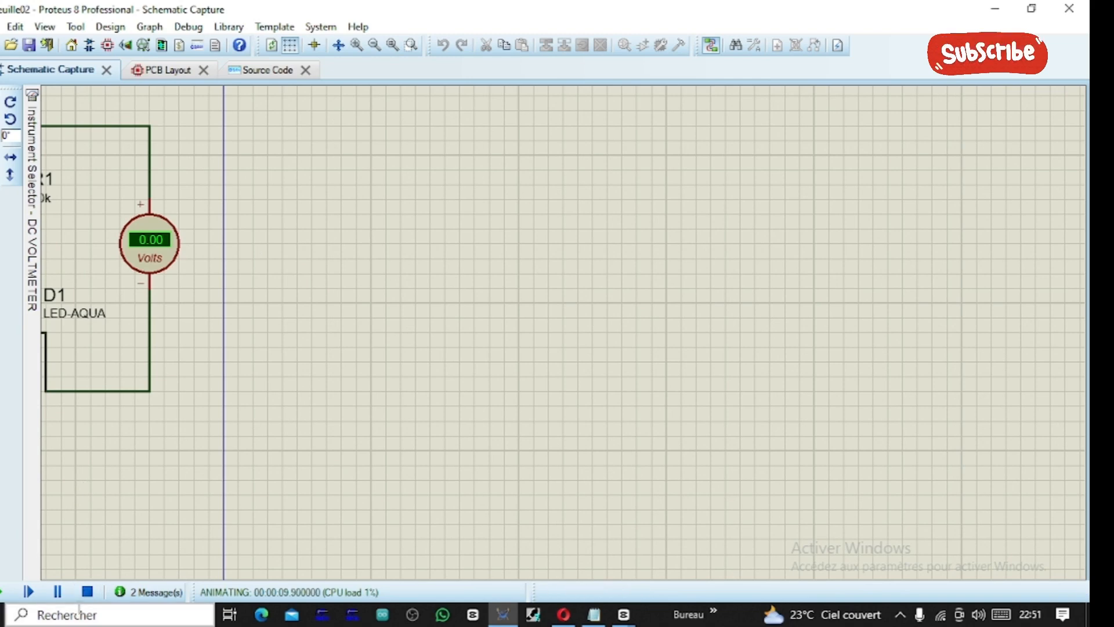
click(87, 591)
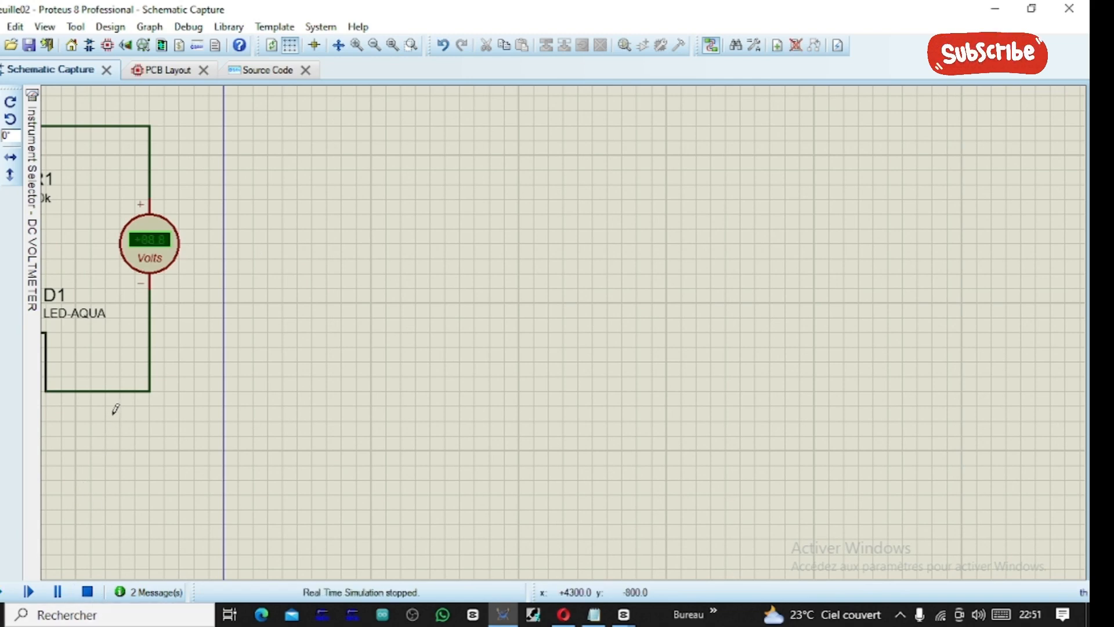
Open the PCB layout and draw a rectangular board outline on the Board Edge layer in the upper-left part of the work area
scroll(654, 268, down, 5)
scroll(567, 326, up, 3)
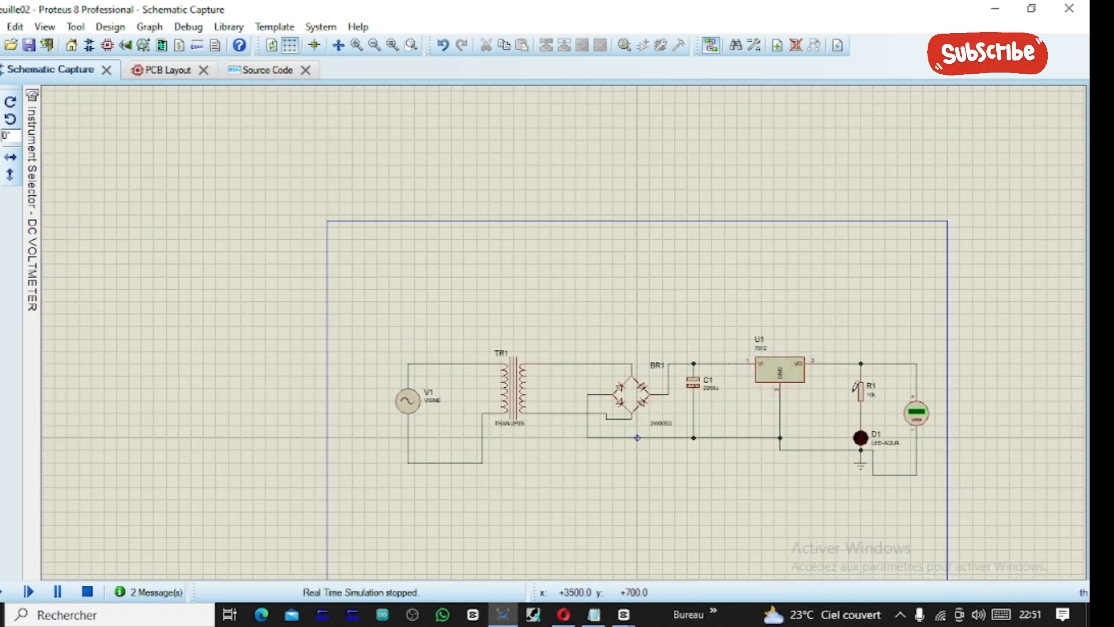
scroll(567, 331, down, 4)
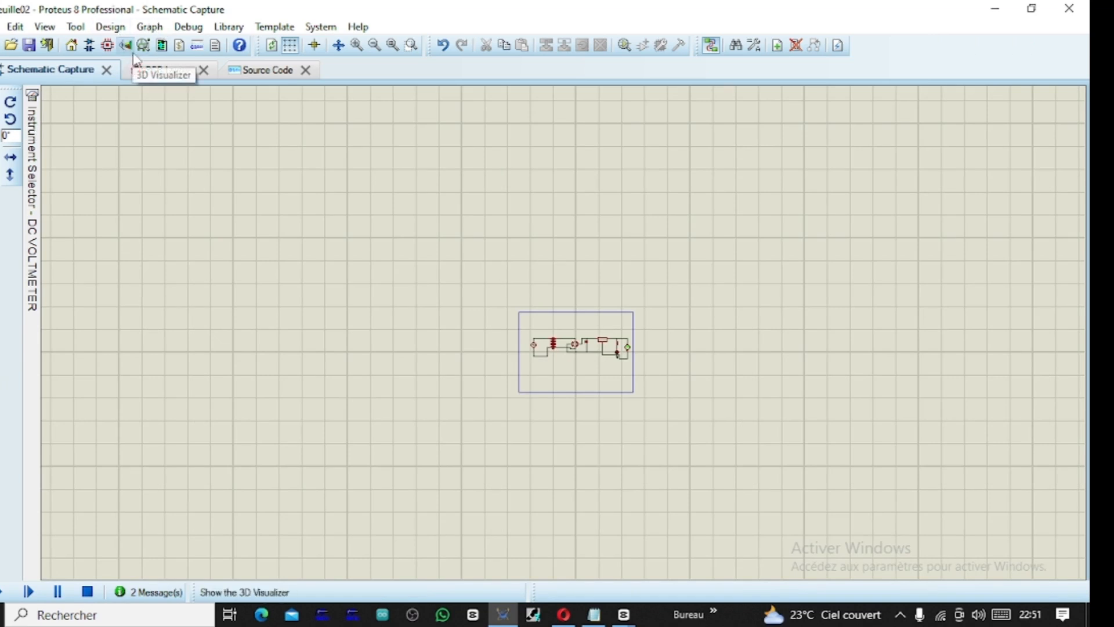
click(149, 77)
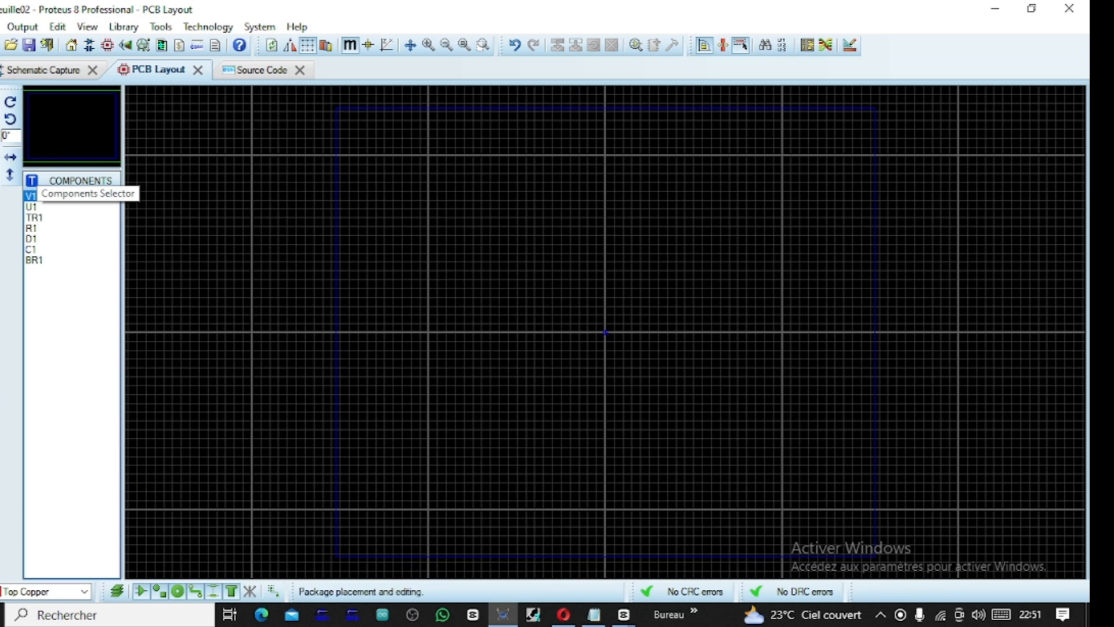
click(2, 419)
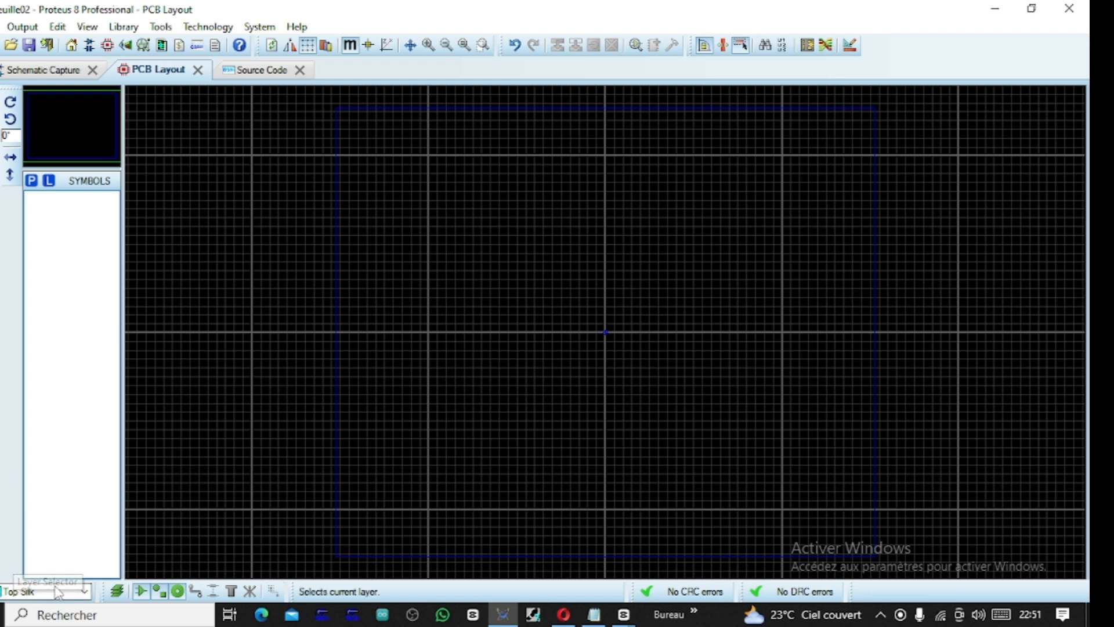
click(85, 591)
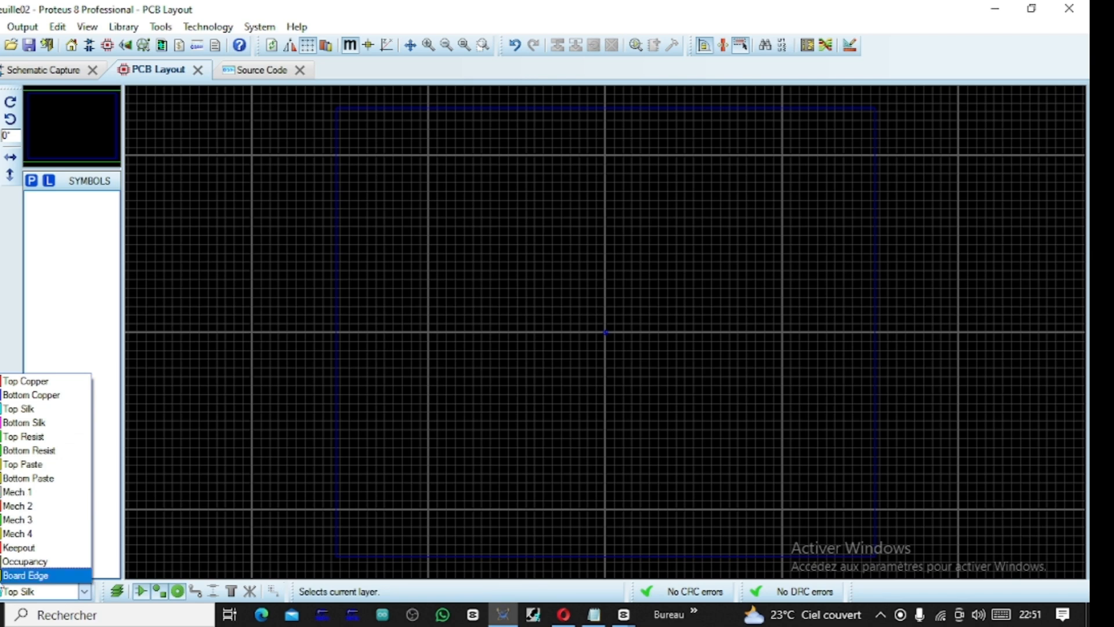
click(25, 575)
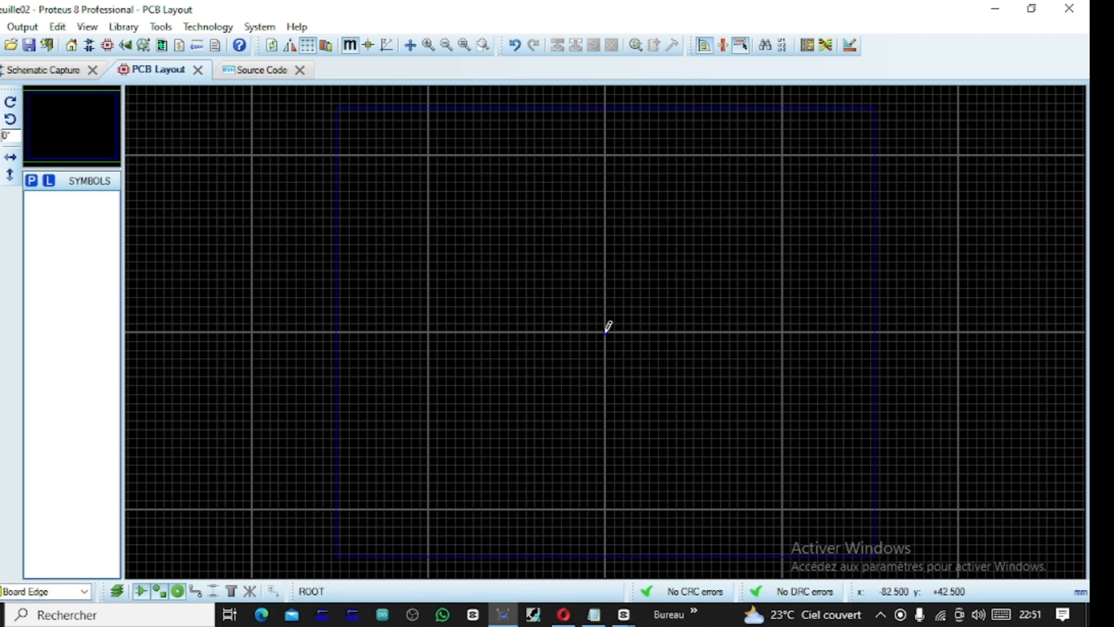
scroll(607, 327, up, 2)
drag(206, 110, 936, 458)
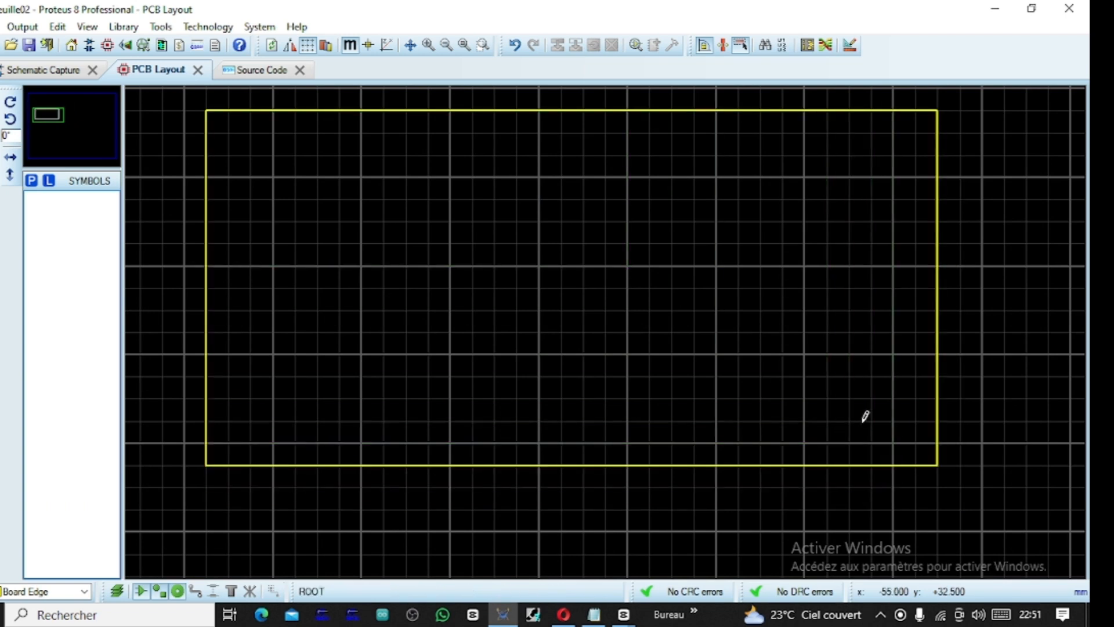
Auto-place BR1, C1 and U1 inside the board outline and inspect the board in the 3D visualizer
click(805, 47)
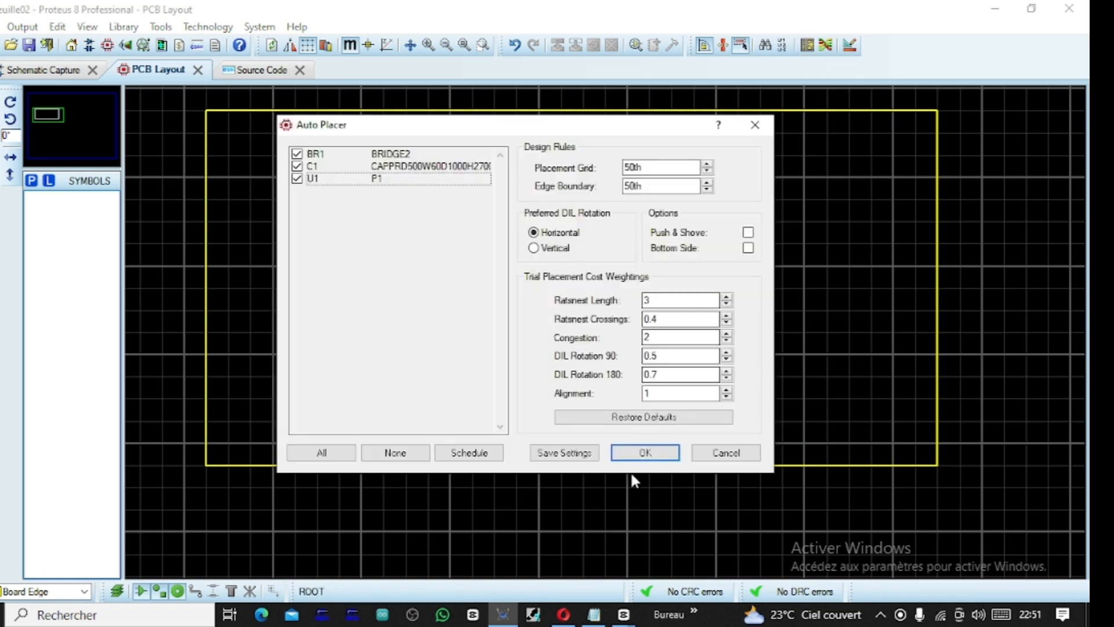
click(647, 454)
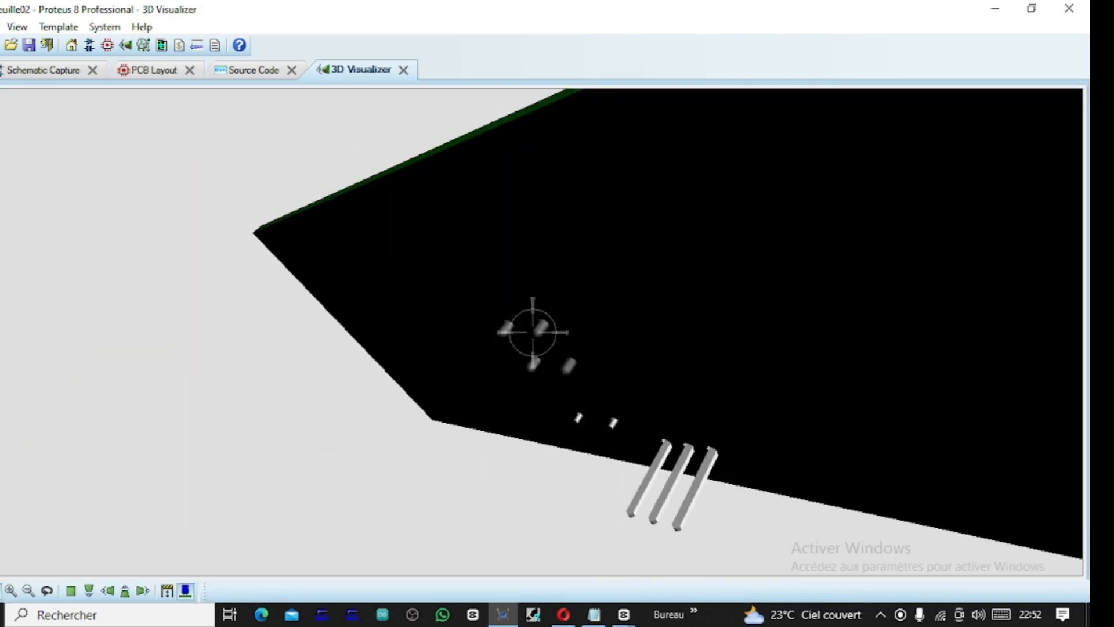
drag(532, 333, 532, 333)
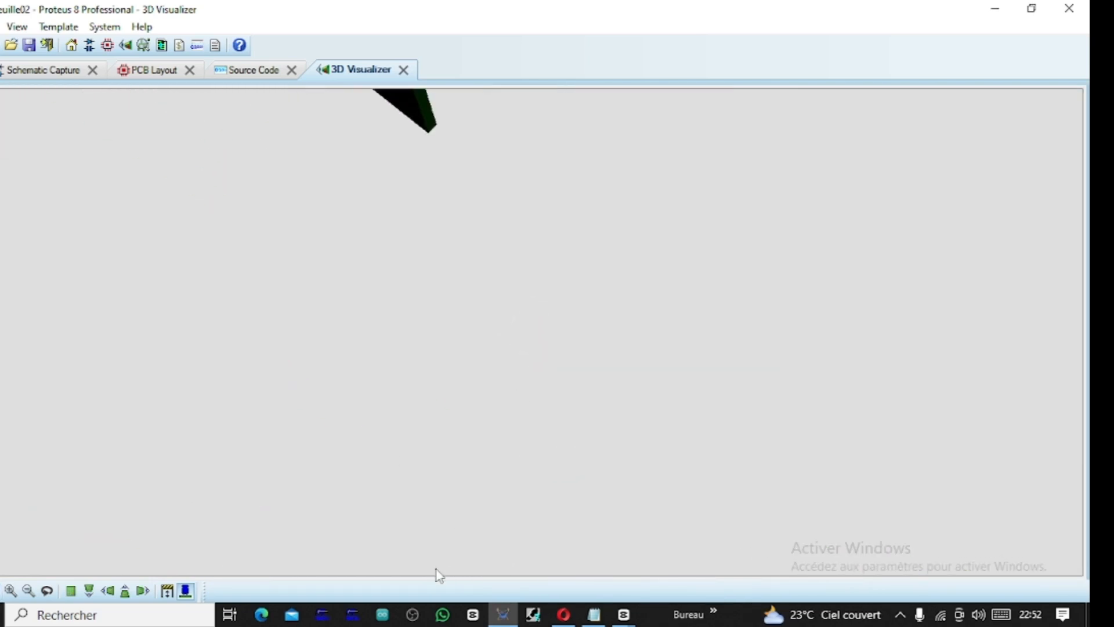